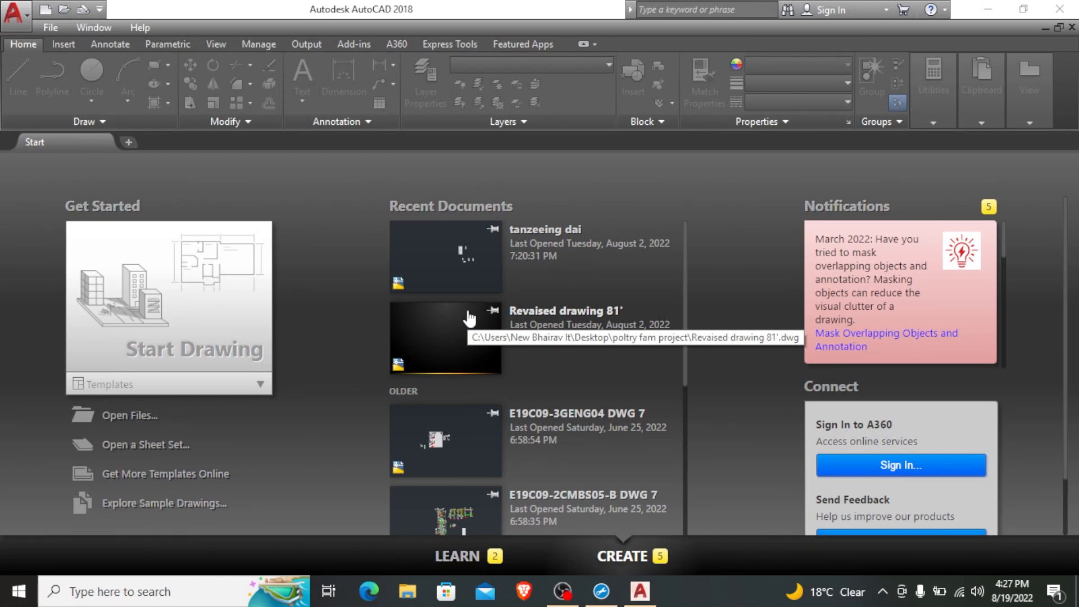
Start a new blank drawing and turn off its background grid.
{"action": "left_click", "coordinate": [149, 318]}
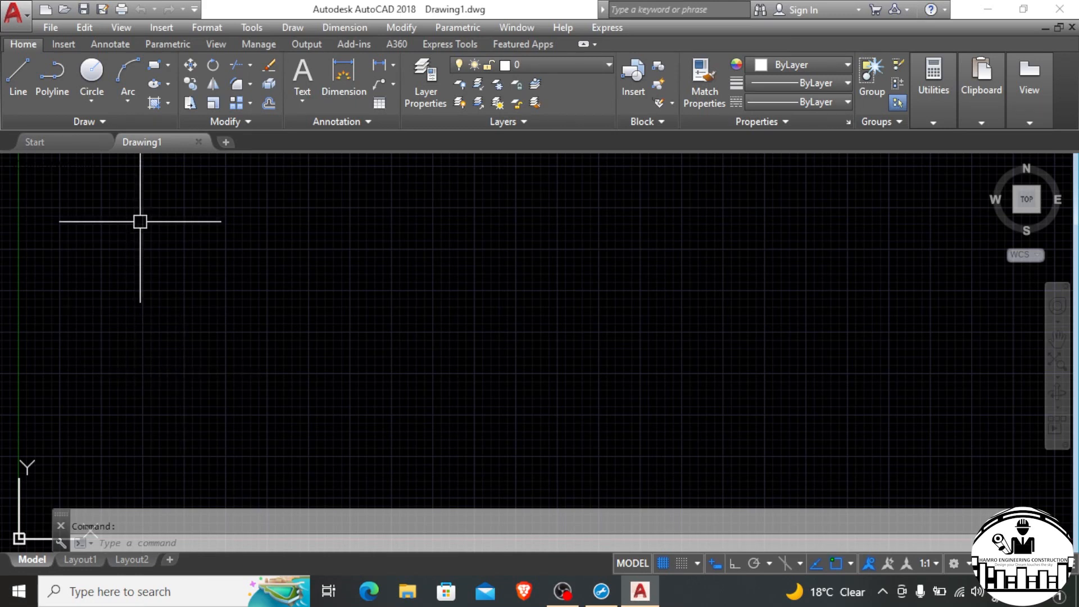
{"action": "key", "text": "F7"}
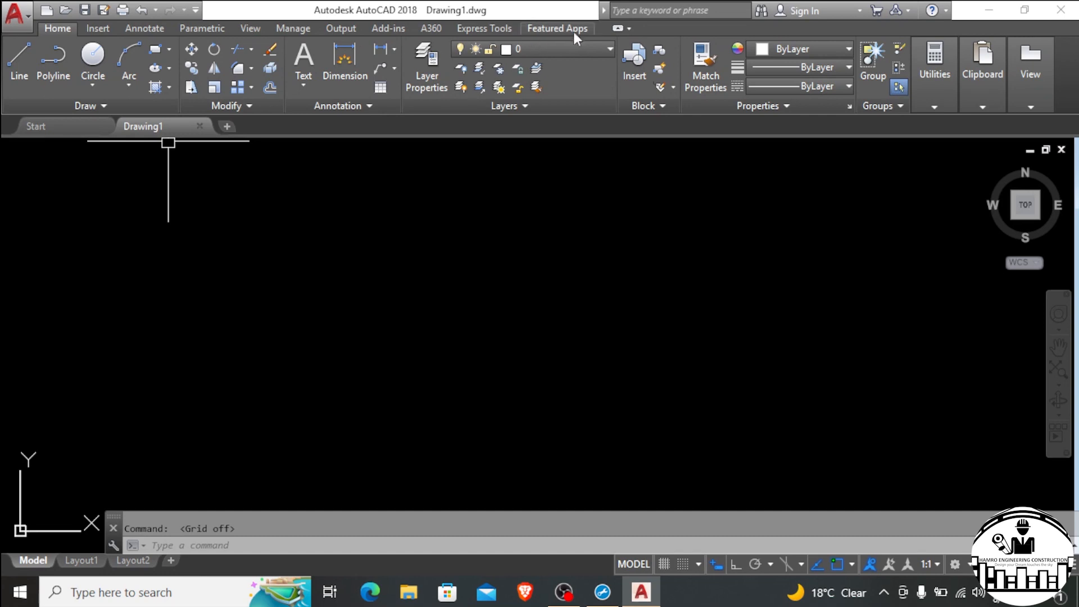
Show the classic menu bar above the ribbon.
{"action": "left_click", "coordinate": [190, 12]}
{"action": "left_click", "coordinate": [196, 11]}
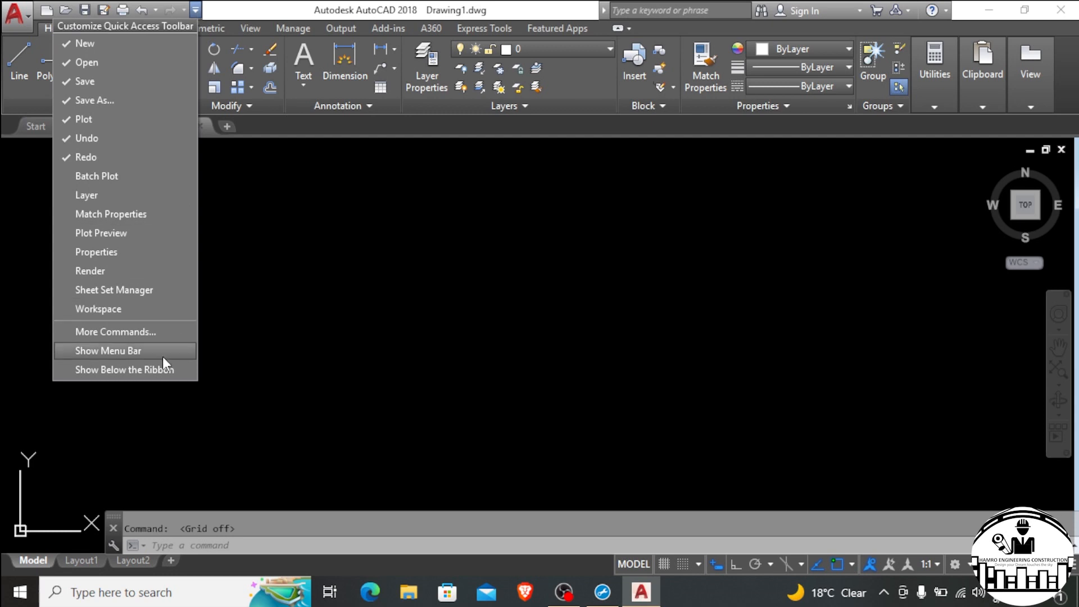
{"action": "left_click", "coordinate": [106, 349]}
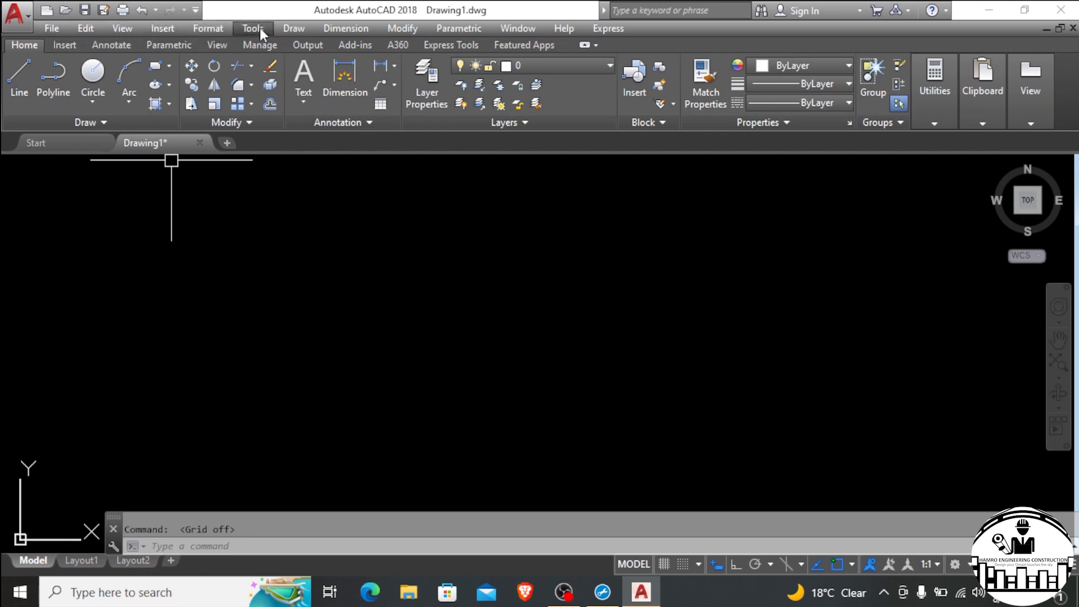
{"action": "left_click", "coordinate": [293, 29]}
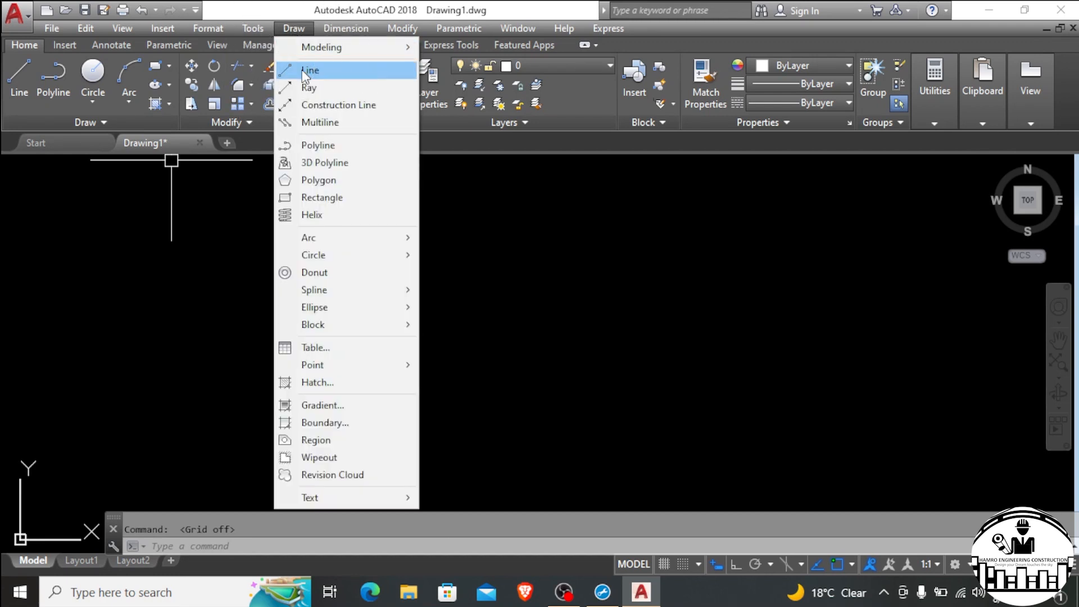
{"action": "left_click", "coordinate": [303, 71]}
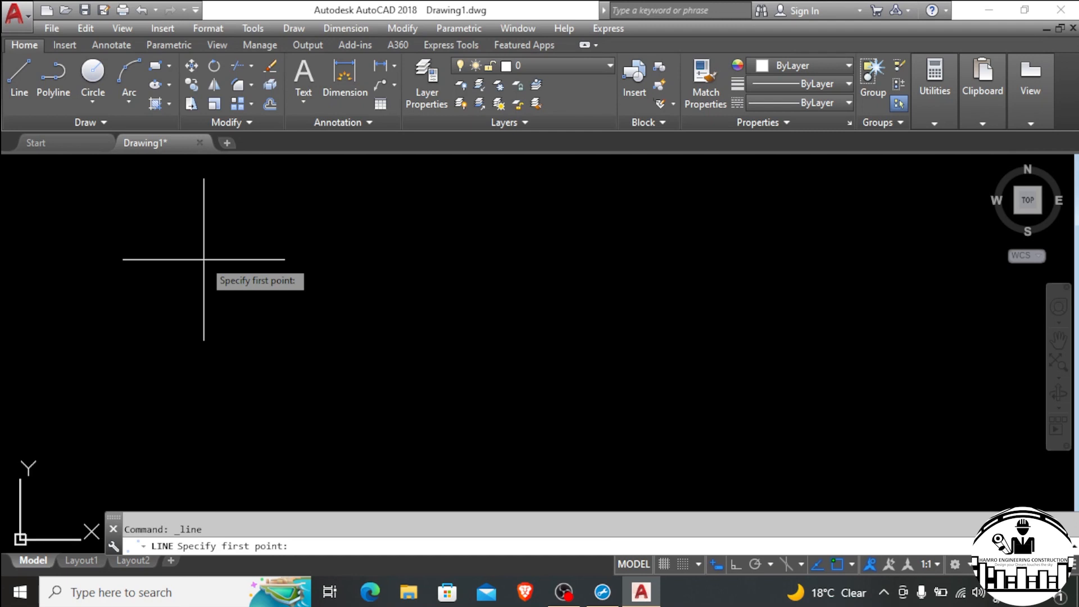
{"action": "key", "text": "Escape"}
Configure the drawing units with length precision 0 and an insertion scale of millimeters.
{"action": "type", "text": "u"}
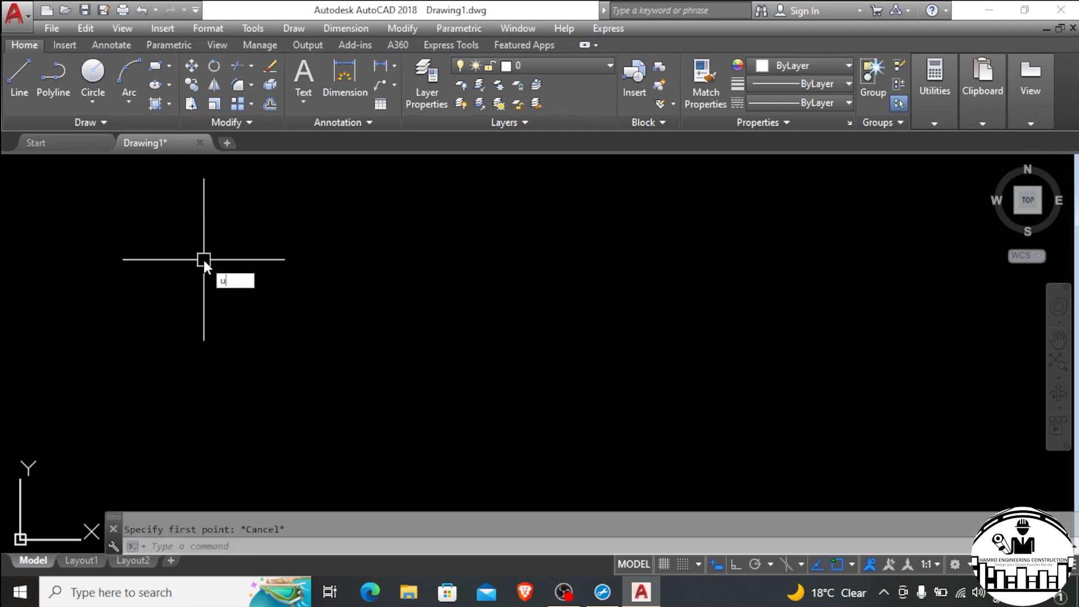
{"action": "key", "text": "Return"}
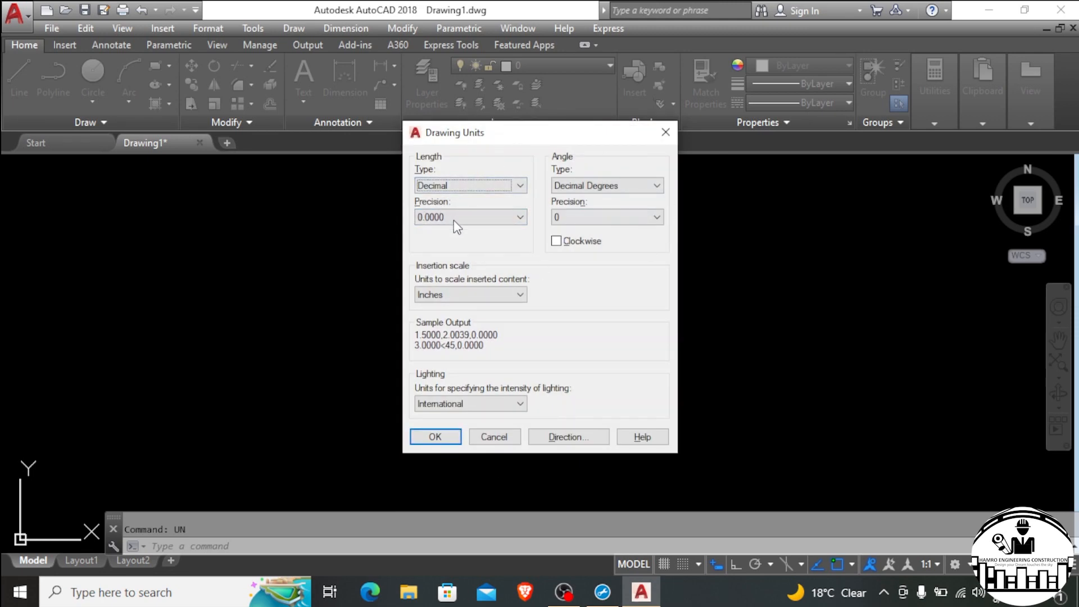
{"action": "left_click", "coordinate": [454, 220]}
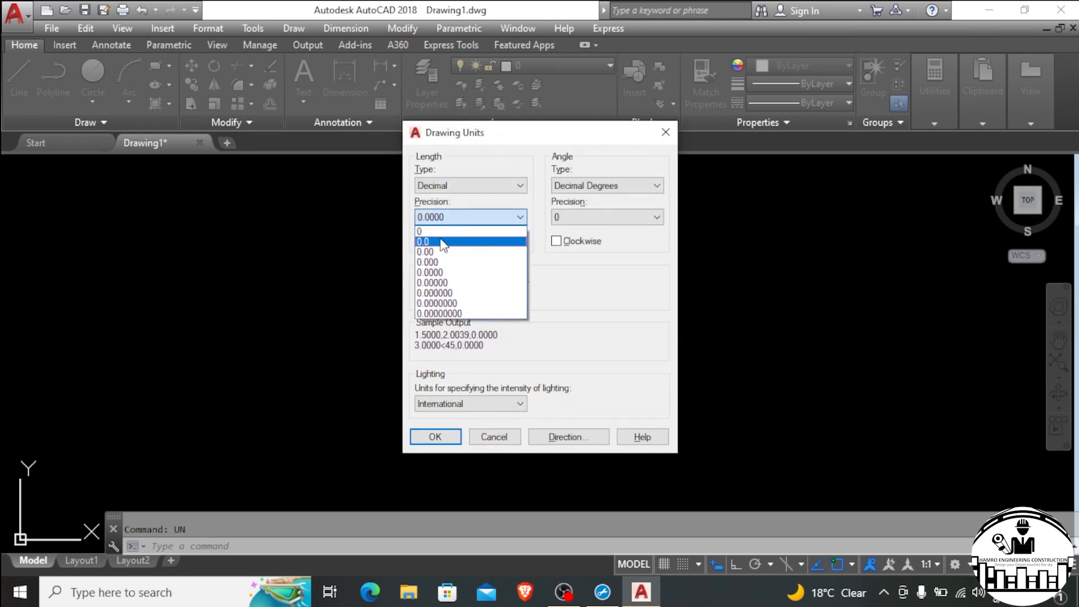
{"action": "left_click", "coordinate": [445, 231]}
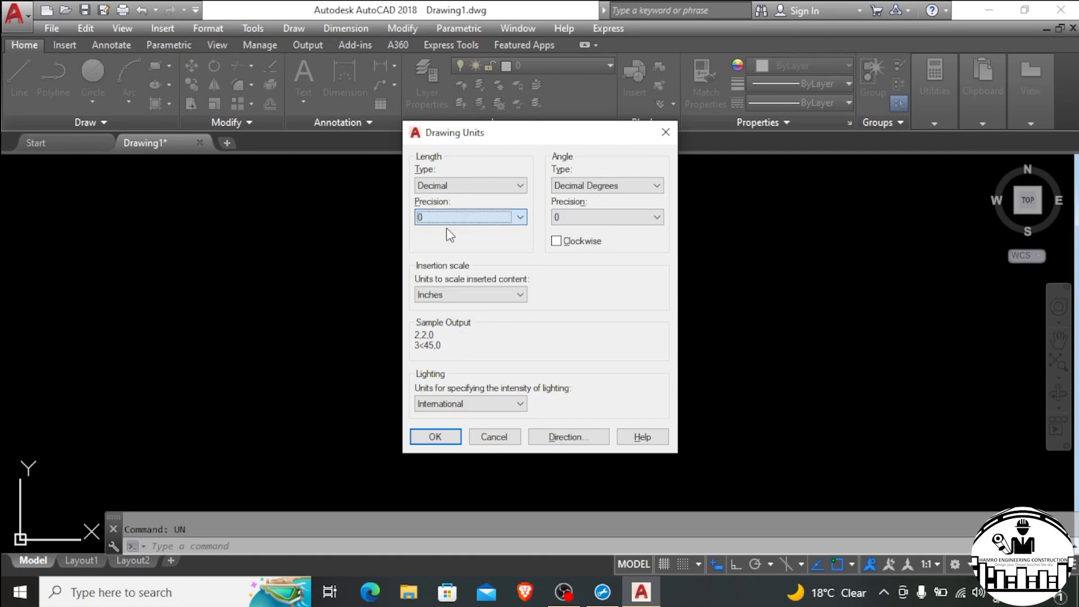
{"action": "left_click", "coordinate": [461, 298]}
{"action": "left_click", "coordinate": [454, 357]}
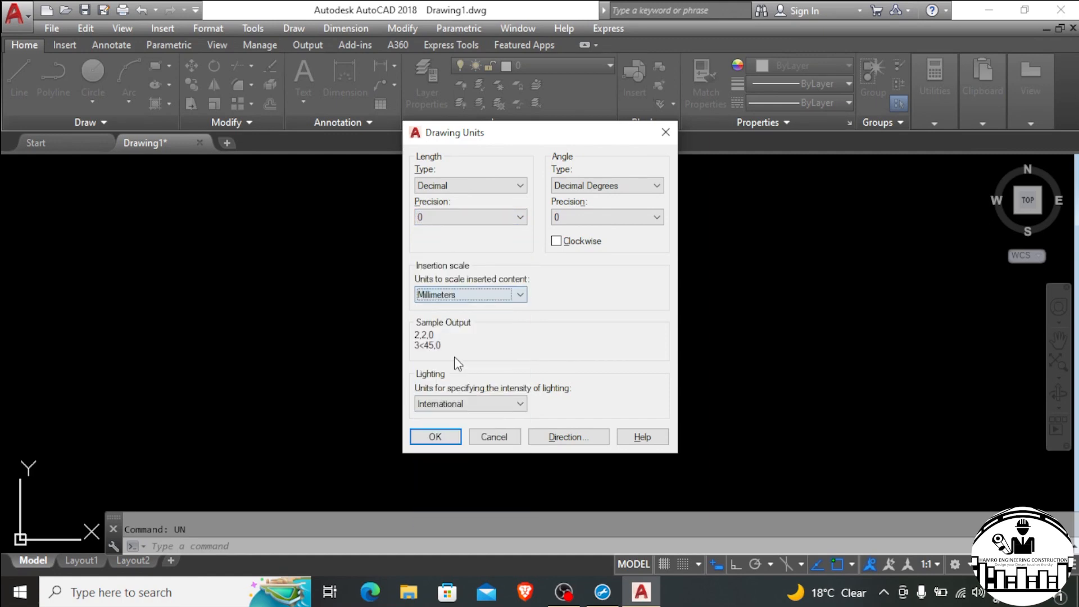
{"action": "left_click", "coordinate": [437, 434]}
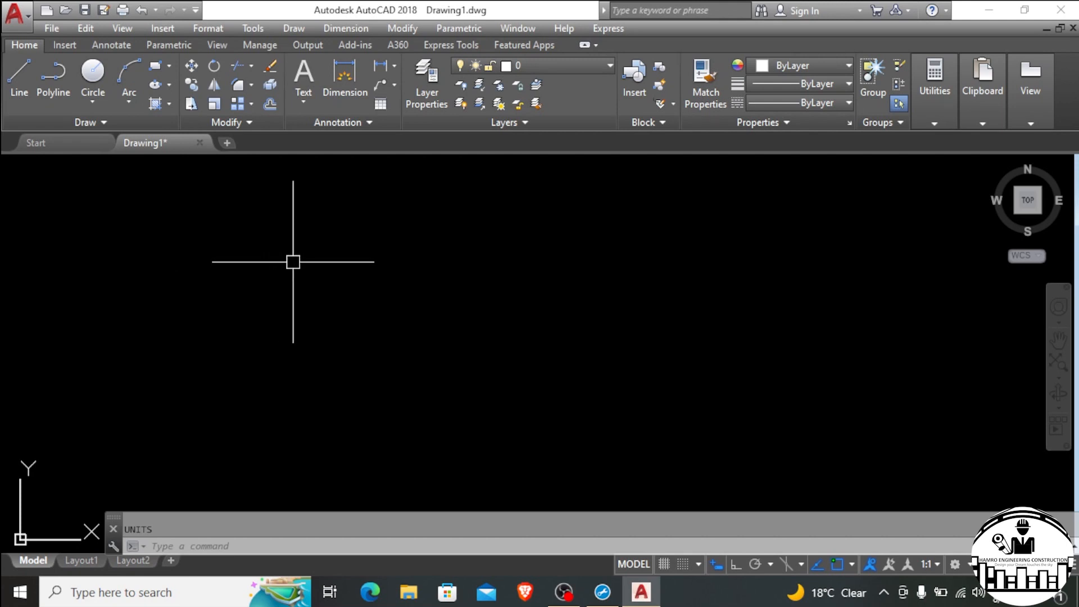
With Ortho mode on, draw a closed square from line segments 10 units long, going clockwise from its upper-left corner.
{"action": "left_click", "coordinate": [293, 30]}
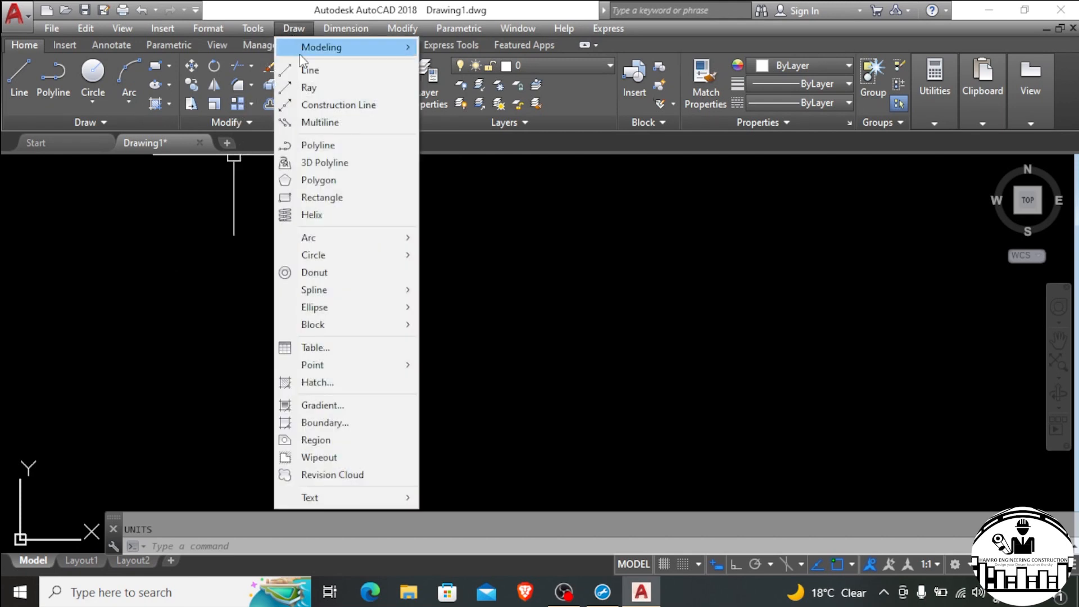
{"action": "left_click", "coordinate": [320, 74]}
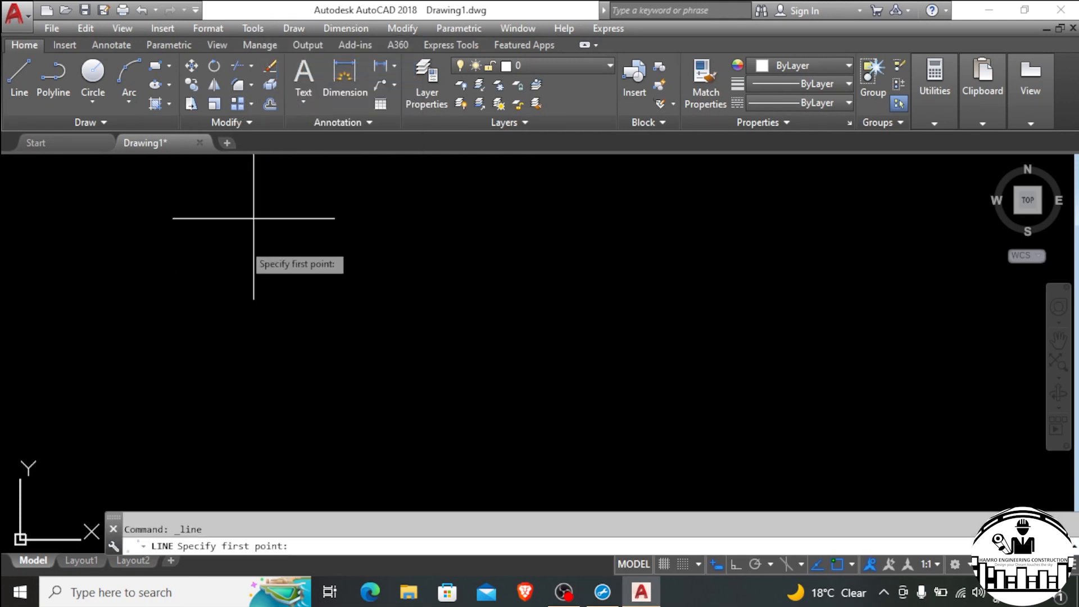
{"action": "left_click", "coordinate": [193, 272]}
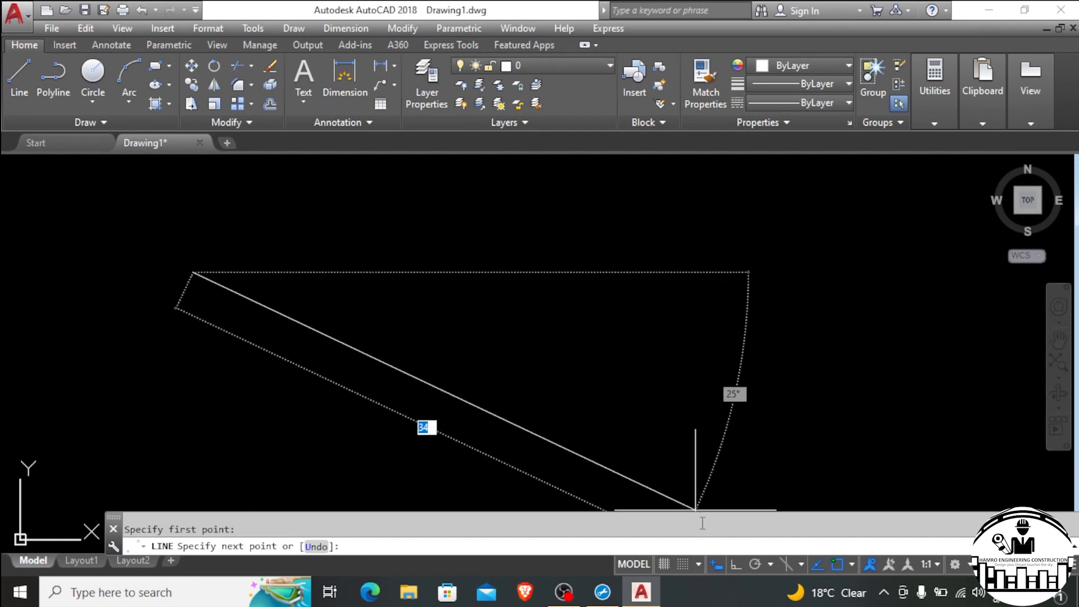
{"action": "left_click", "coordinate": [736, 565]}
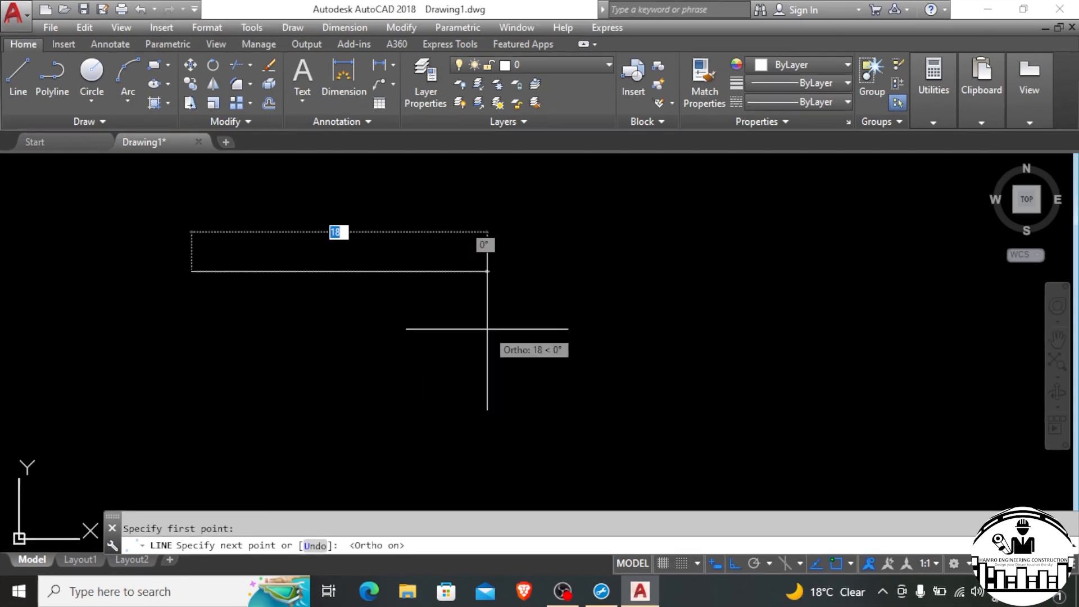
{"action": "type", "text": "10"}
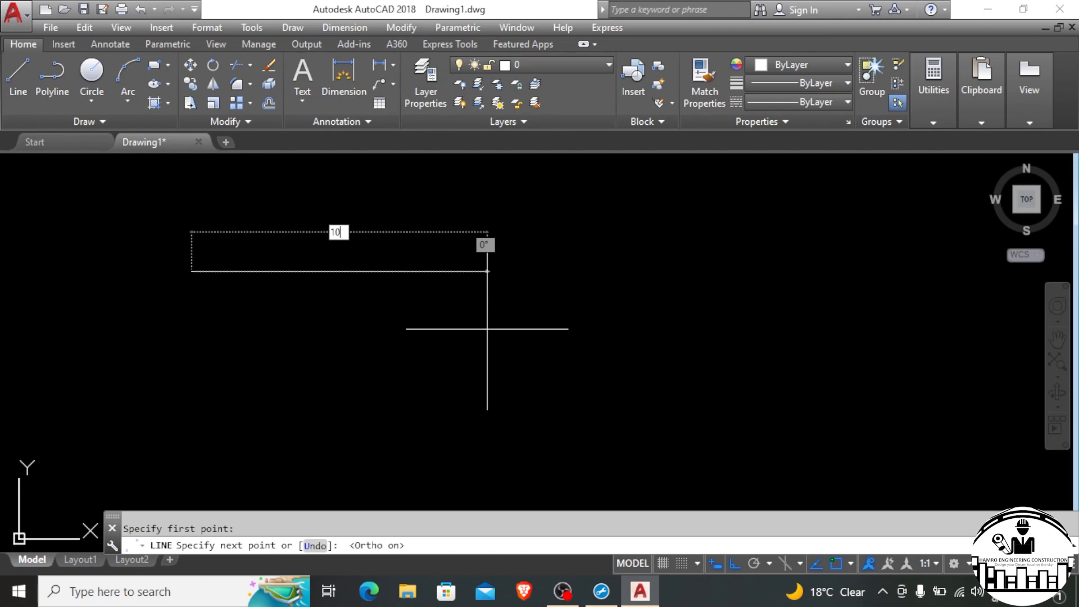
{"action": "key", "text": "Return"}
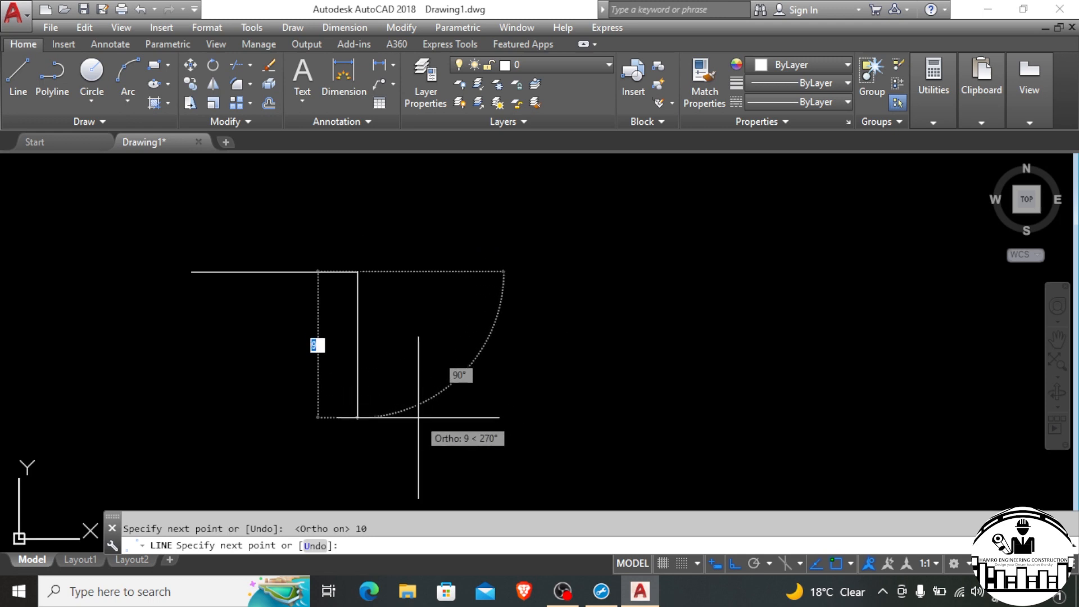
{"action": "type", "text": "10"}
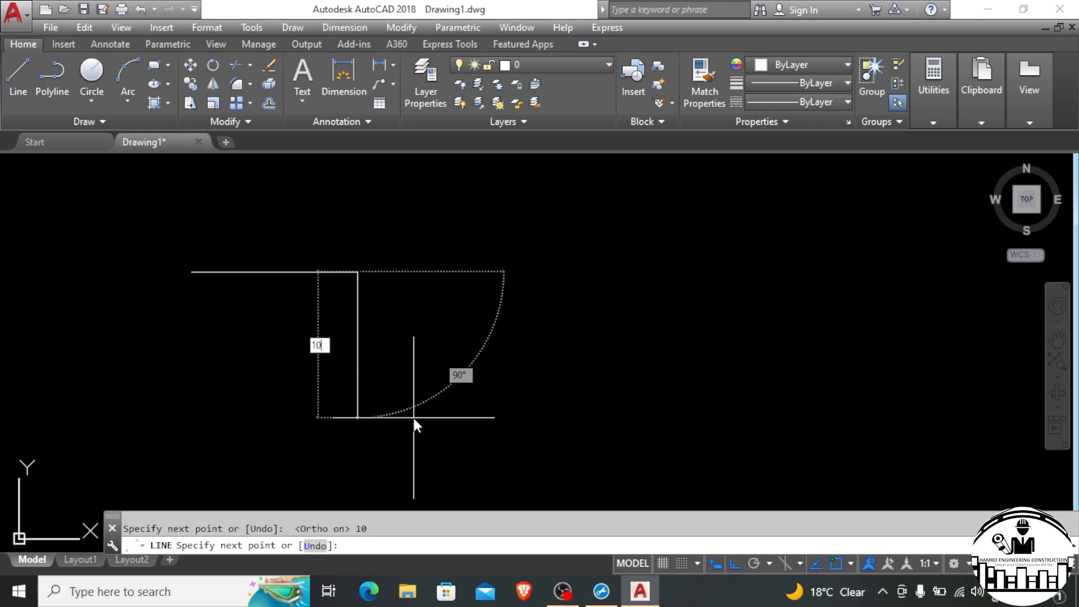
{"action": "key", "text": "Return"}
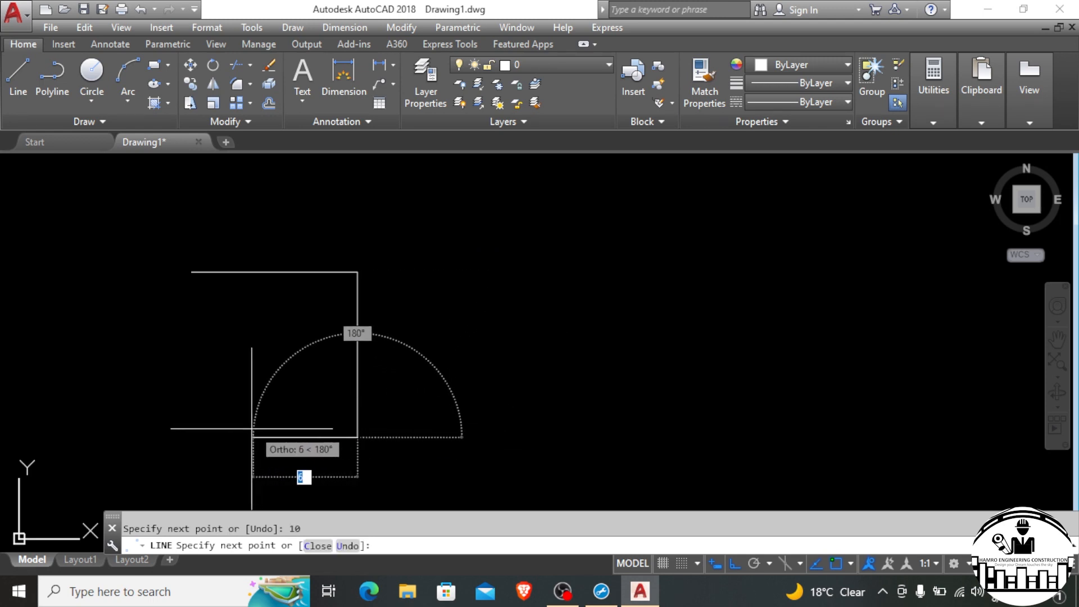
{"action": "type", "text": "10"}
{"action": "key", "text": "Return"}
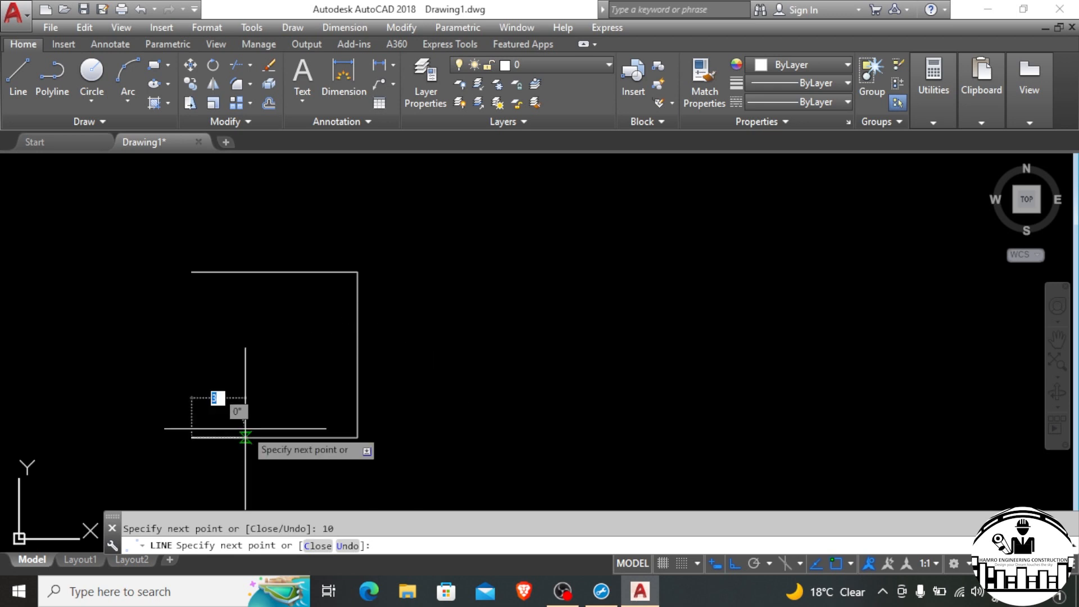
{"action": "left_click", "coordinate": [191, 272]}
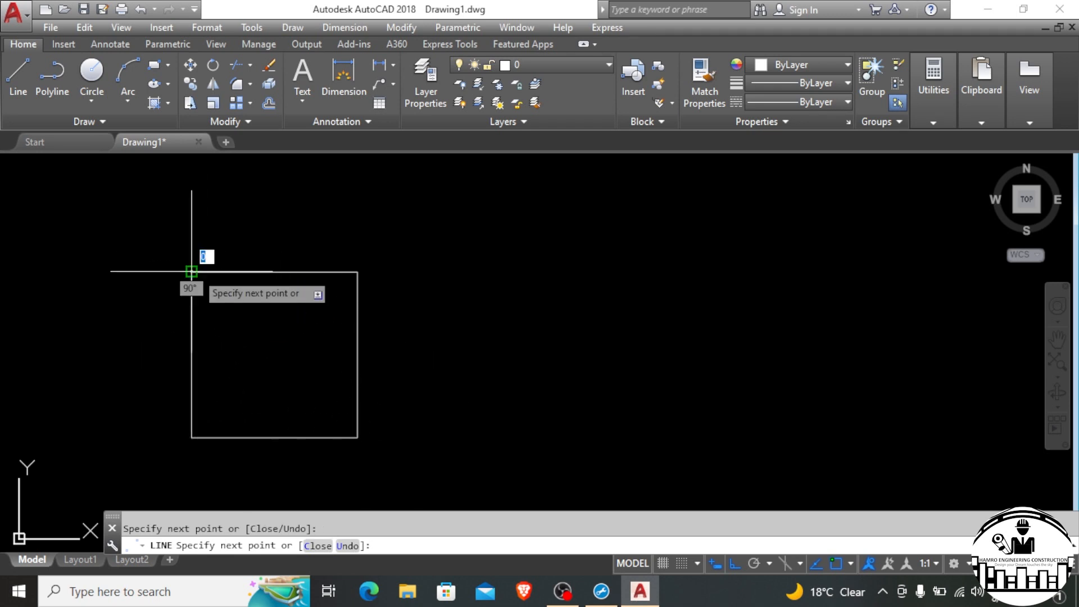
{"action": "key", "text": "Return"}
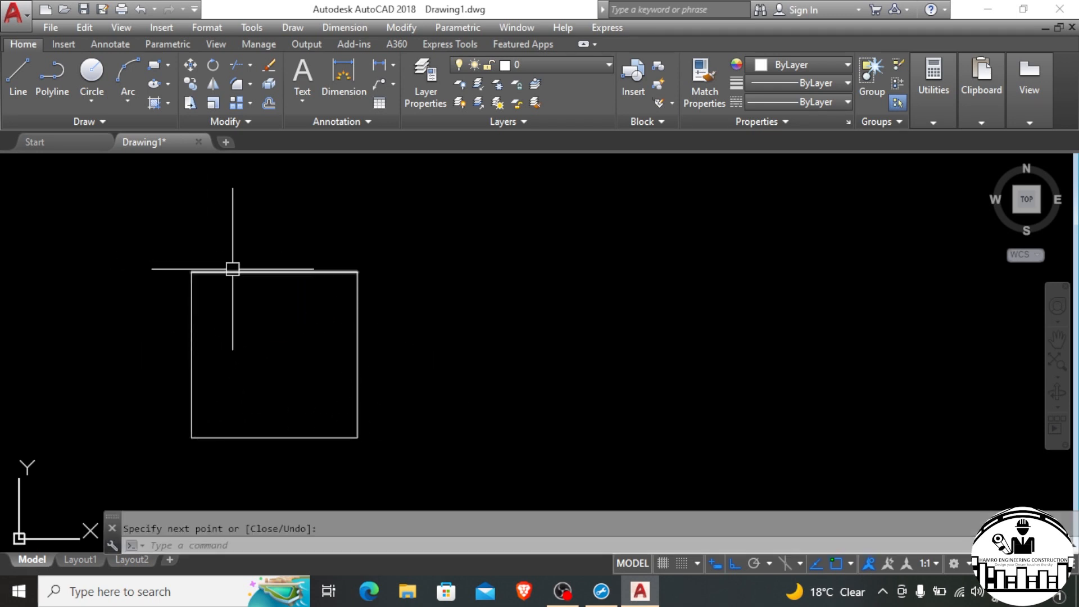
Draw a vertical line from the midpoint of the square's top edge to its bottom edge.
{"action": "scroll", "coordinate": [369, 194], "scroll_direction": "down", "scroll_amount": 1}
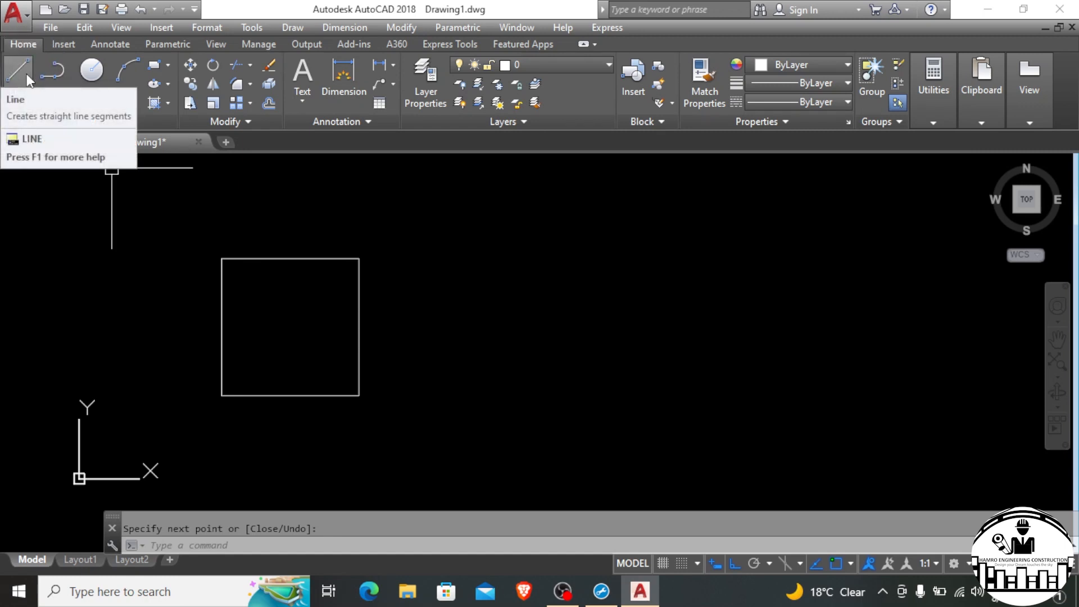
{"action": "left_click", "coordinate": [26, 73]}
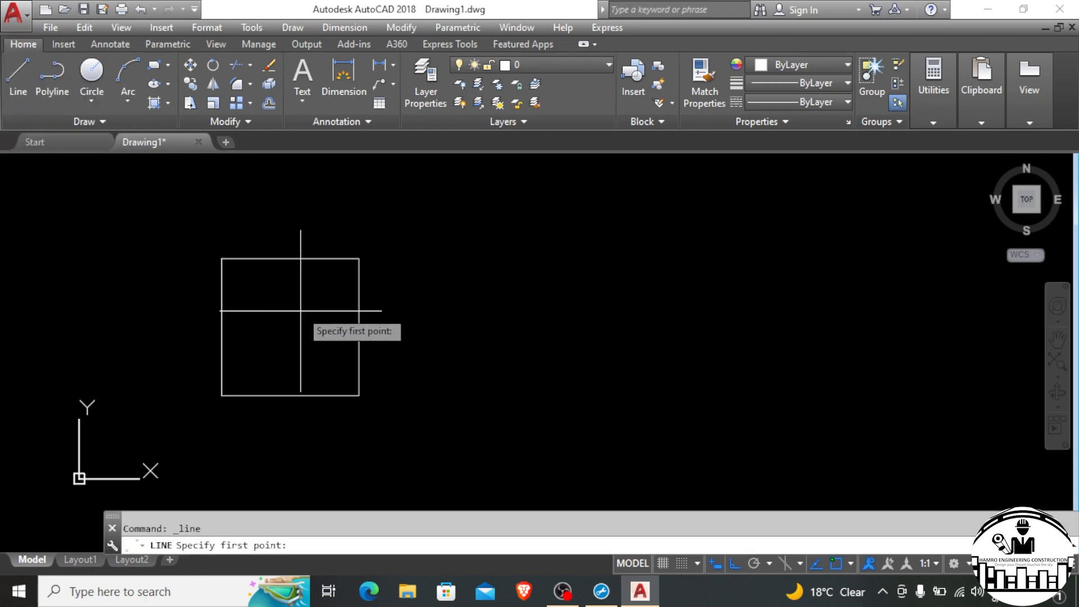
{"action": "left_click", "coordinate": [290, 258]}
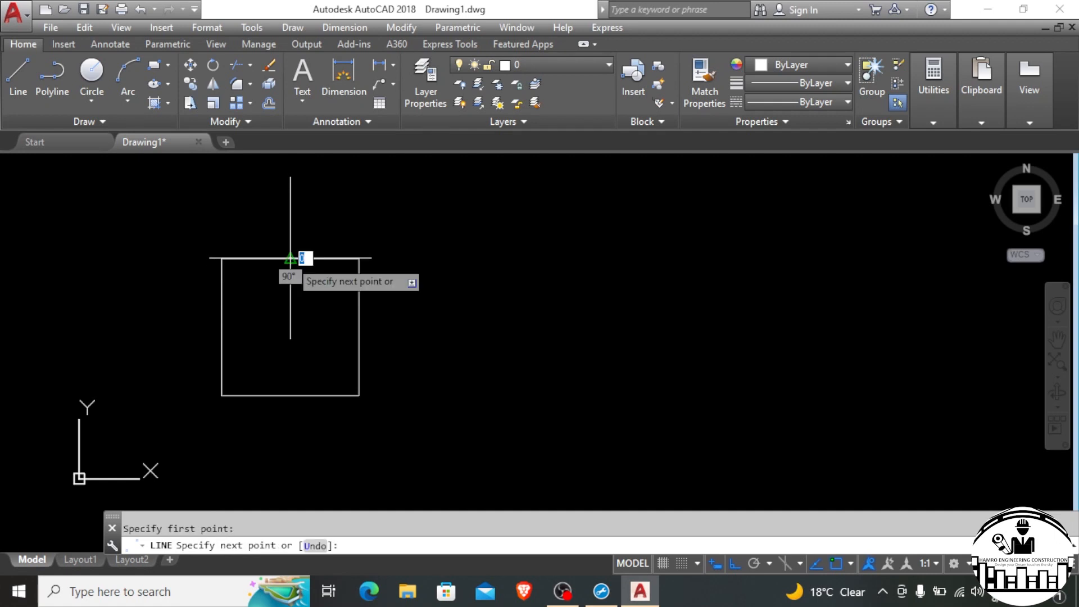
{"action": "left_click", "coordinate": [290, 395]}
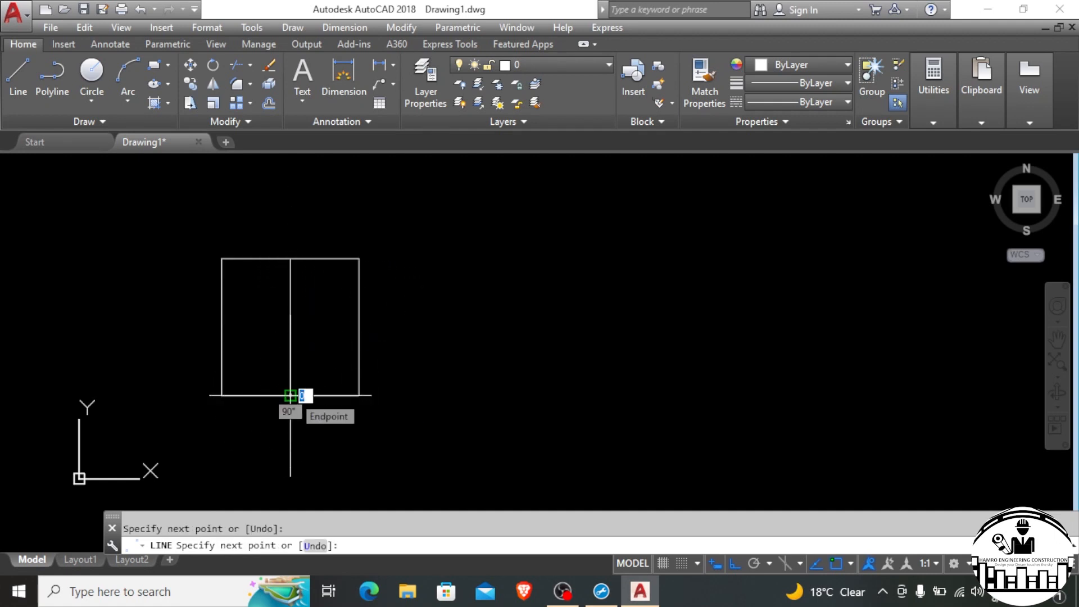
{"action": "key", "text": "Escape"}
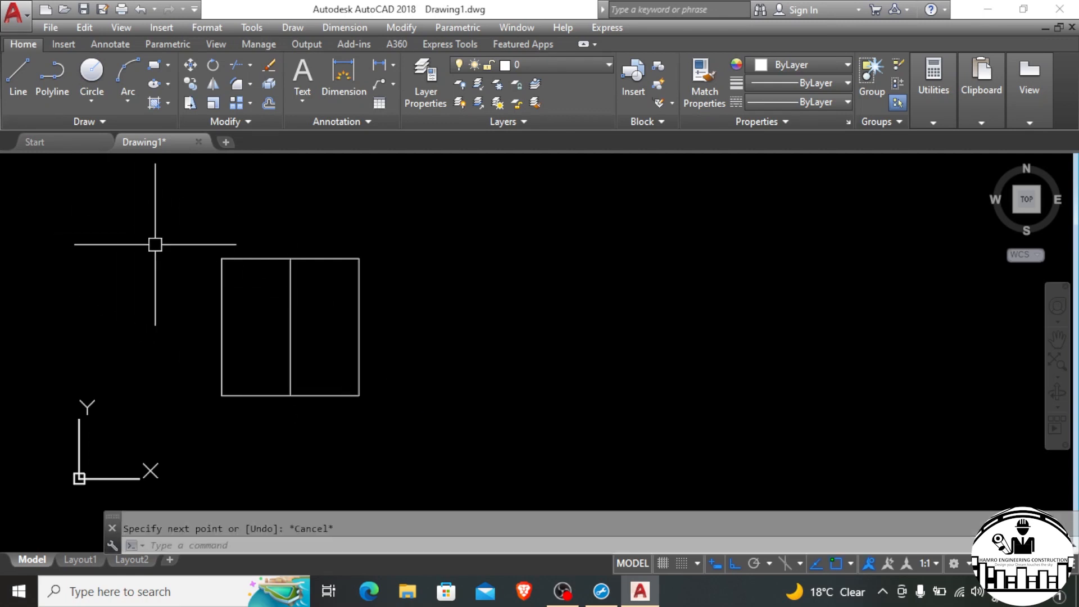
Draw a horizontal line from the midpoint of the square's left edge to its right edge.
{"action": "type", "text": "LINE"}
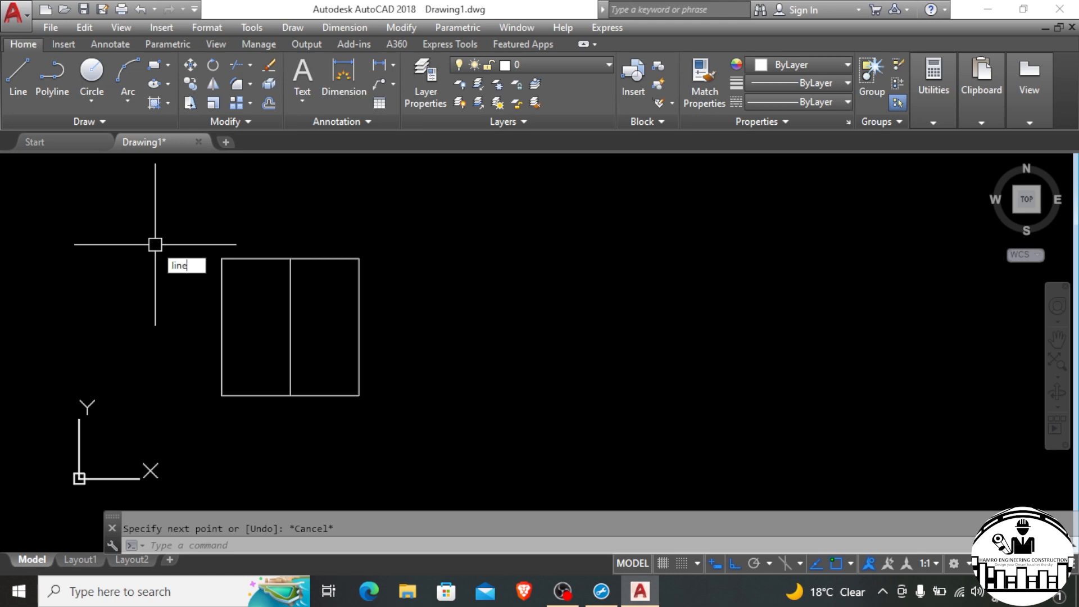
{"action": "key", "text": "Return"}
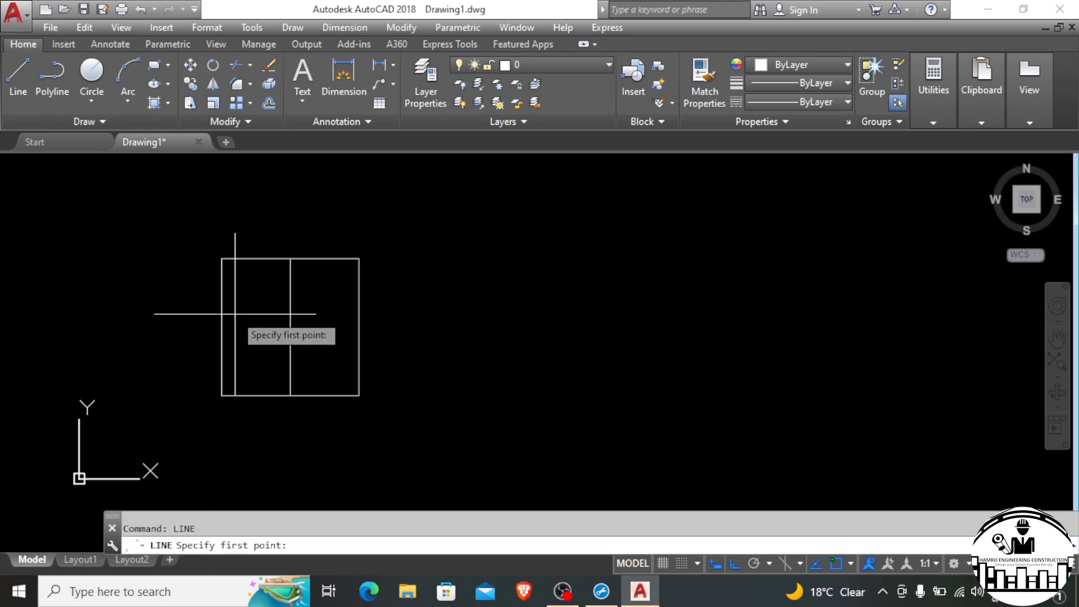
{"action": "left_click", "coordinate": [222, 327]}
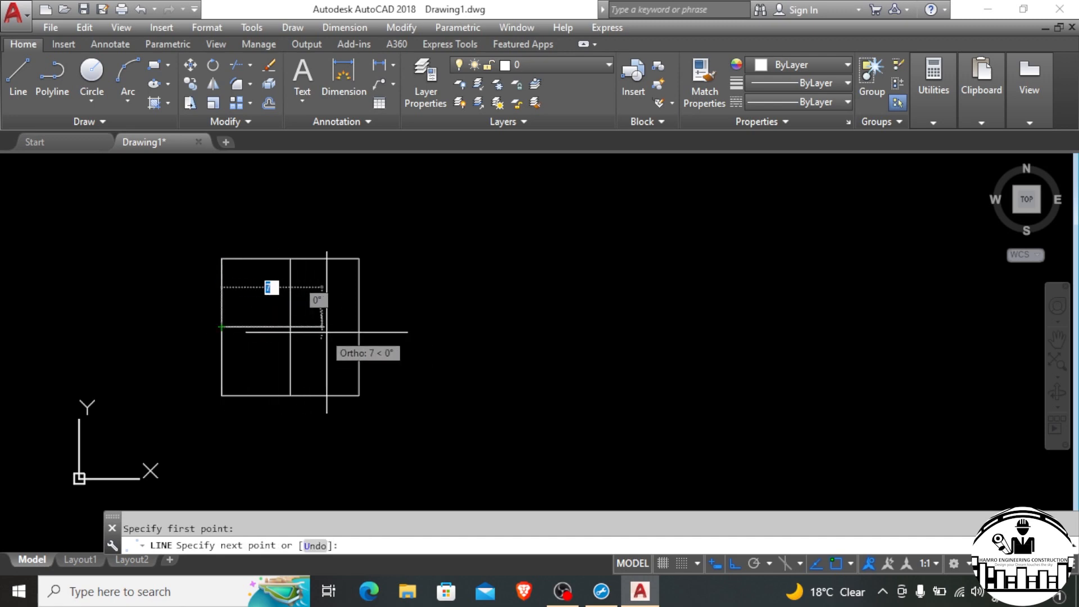
{"action": "left_click", "coordinate": [359, 326]}
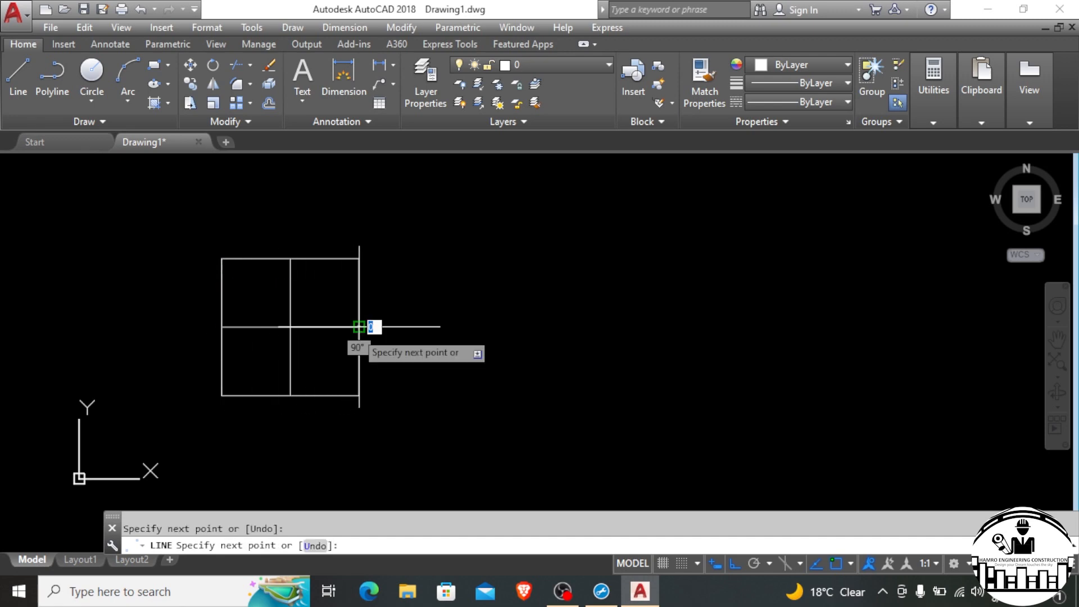
{"action": "key", "text": "Return"}
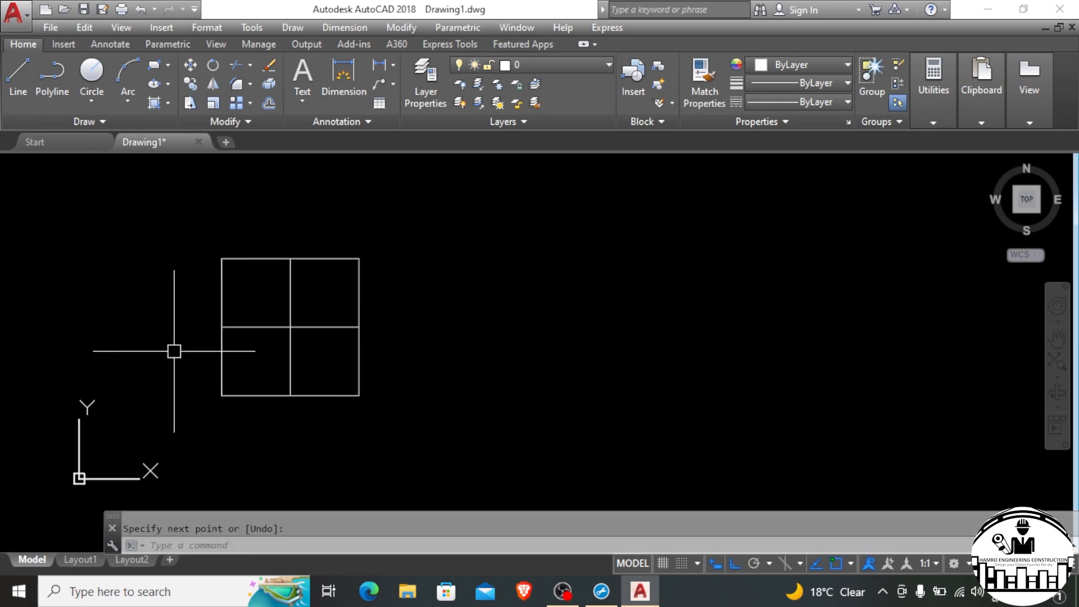
Draw a line 8 units long at 45° from the midpoint of the square's left edge, up and to the right.
{"action": "scroll", "coordinate": [234, 343], "scroll_direction": "up", "scroll_amount": 2}
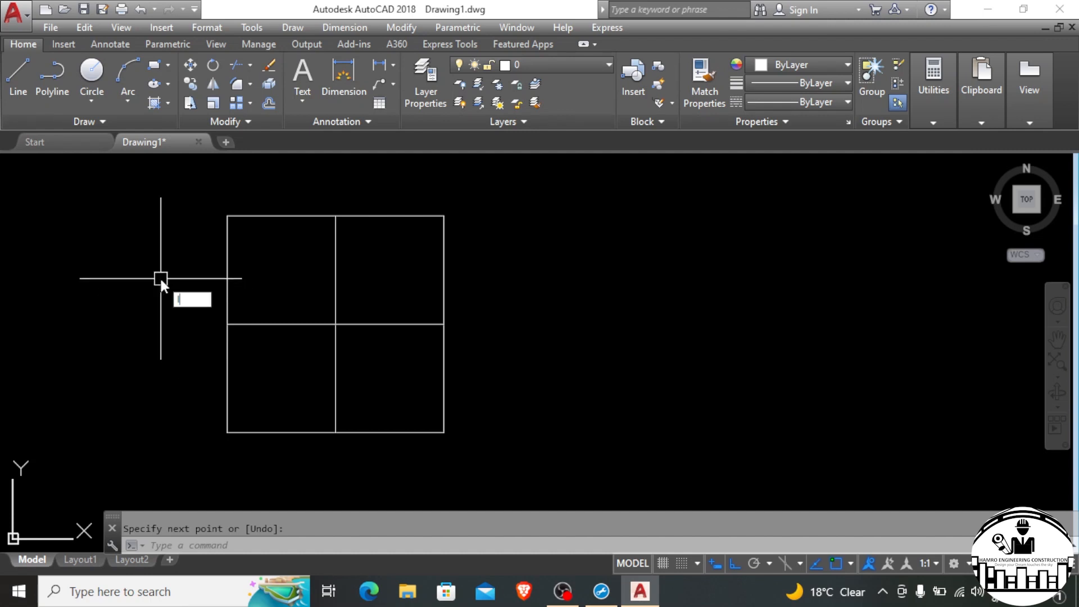
{"action": "key", "text": "Return"}
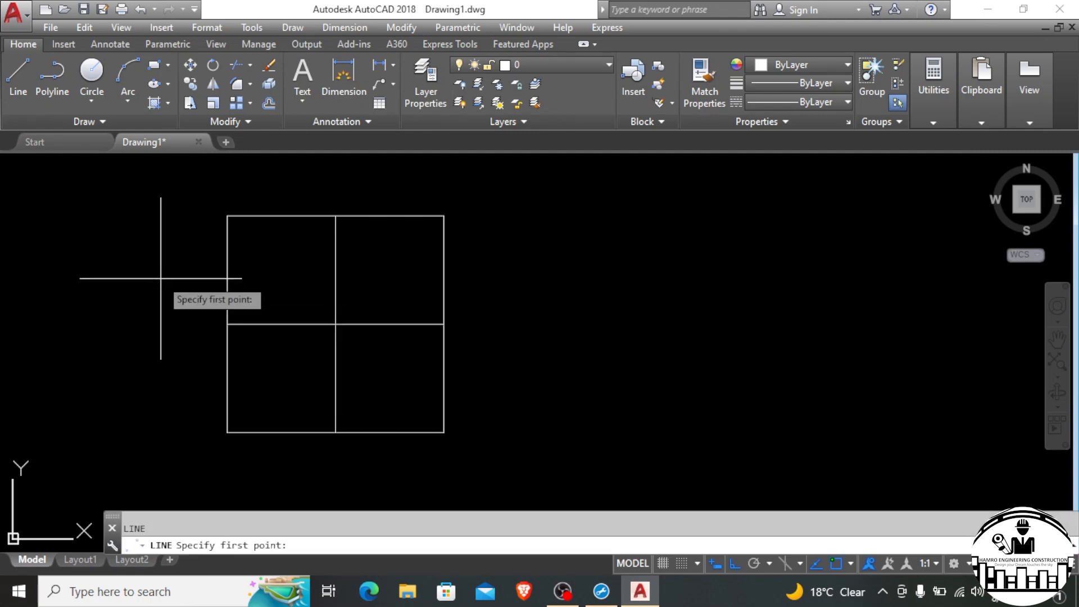
{"action": "left_click", "coordinate": [227, 323]}
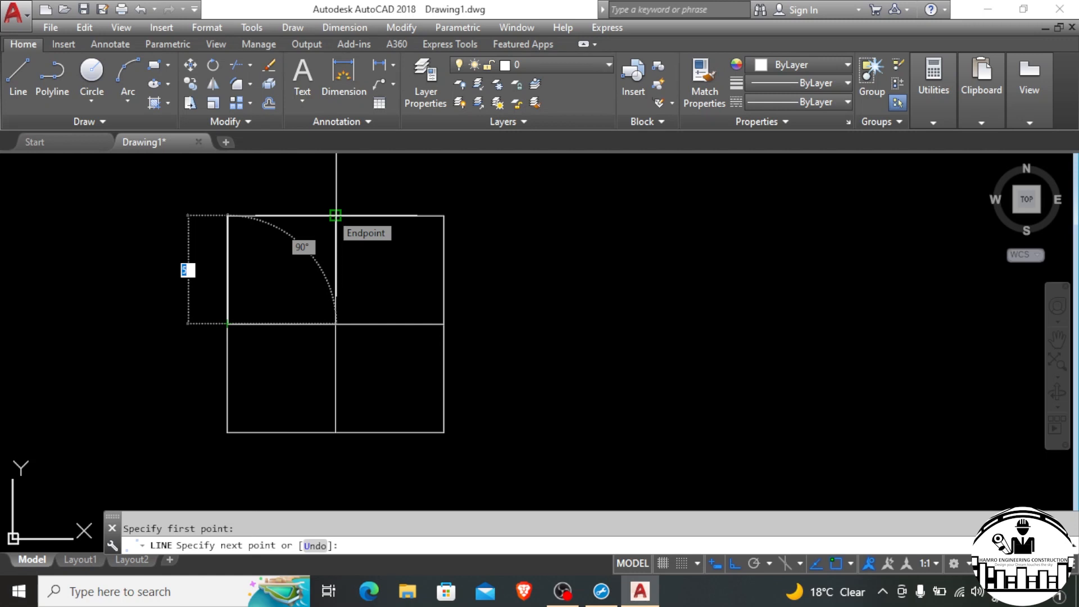
{"action": "type", "text": "8"}
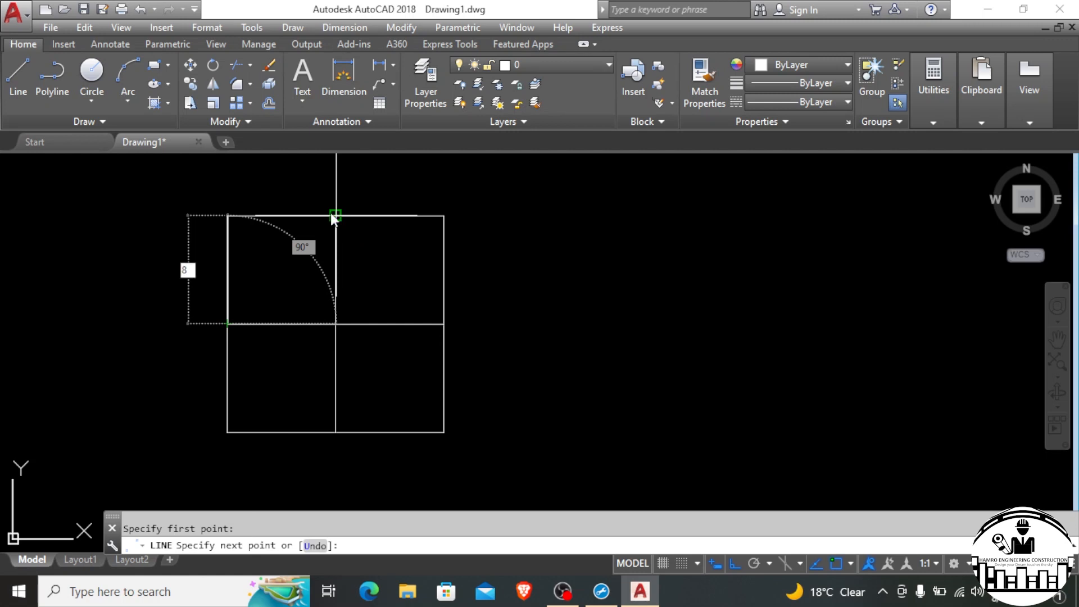
{"action": "key", "text": "Tab"}
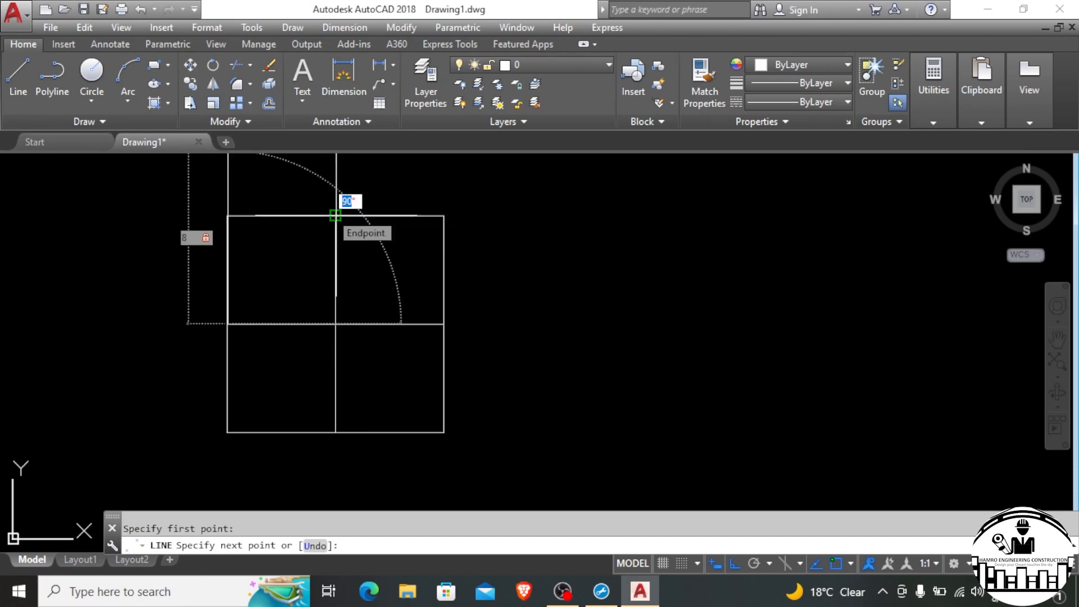
{"action": "type", "text": "45"}
{"action": "key", "text": "Return"}
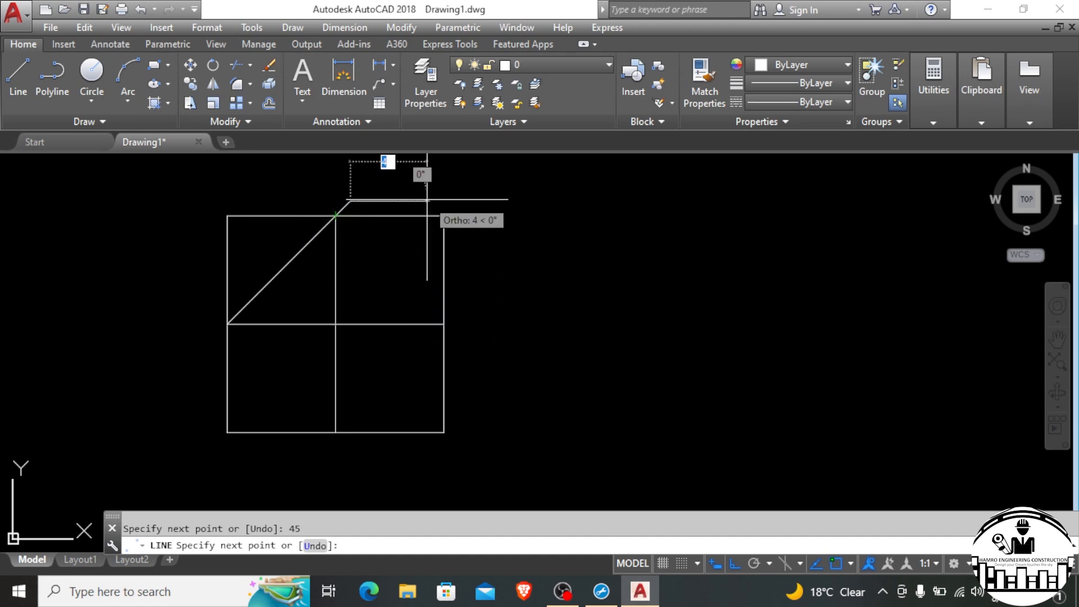
{"action": "key", "text": "Return"}
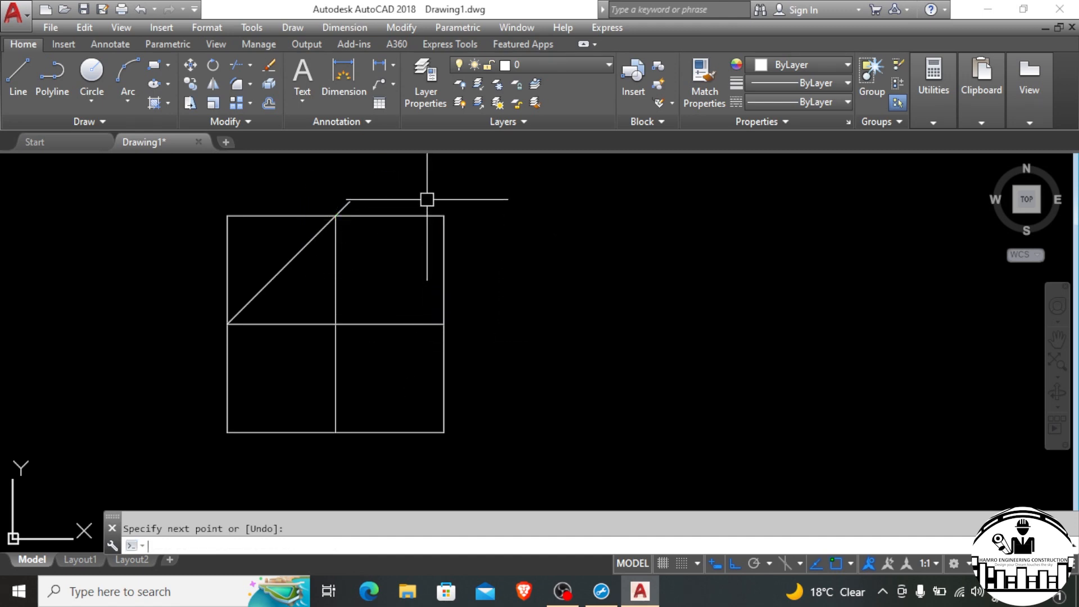
Stretch the upper end of the diagonal line back to the midpoint of the square's top edge.
{"action": "scroll", "coordinate": [331, 225], "scroll_direction": "up", "scroll_amount": 2}
{"action": "scroll", "coordinate": [329, 226], "scroll_direction": "up", "scroll_amount": 1}
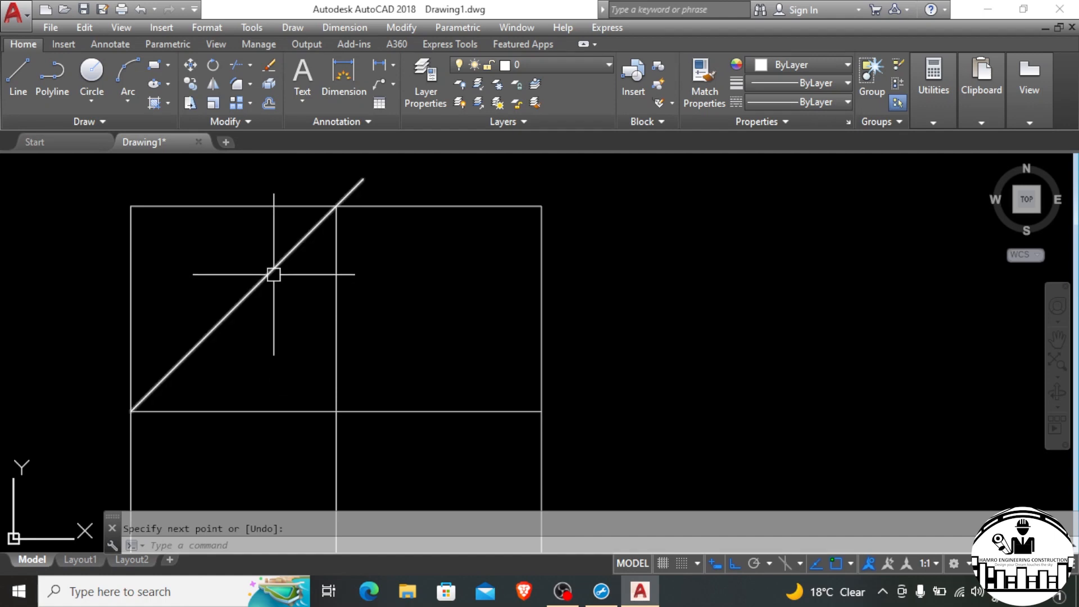
{"action": "key", "text": "Escape"}
{"action": "left_click", "coordinate": [272, 271]}
{"action": "left_click", "coordinate": [363, 179]}
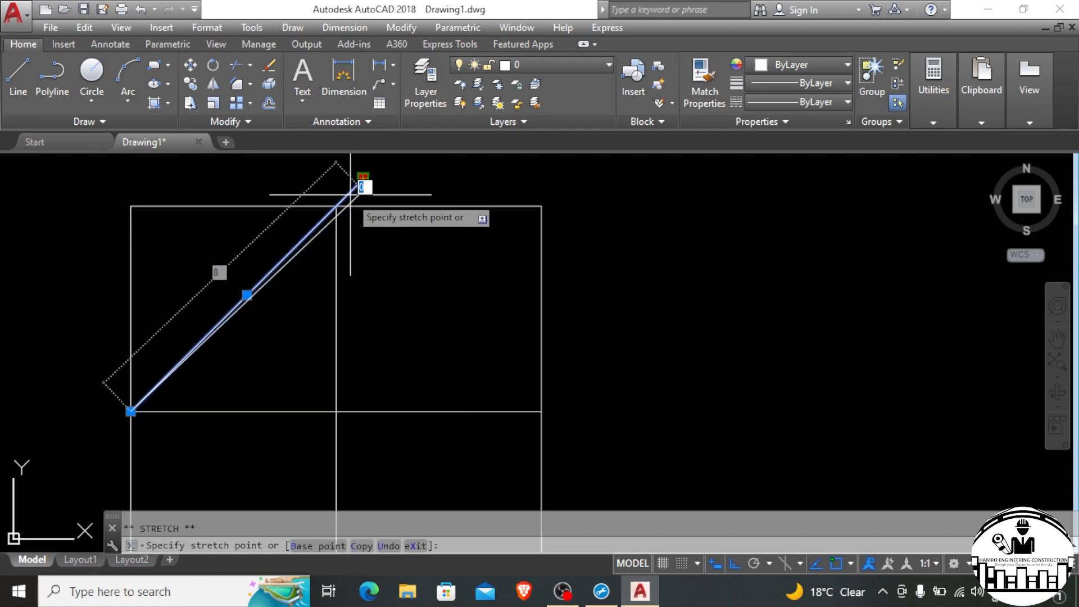
{"action": "left_click", "coordinate": [336, 208]}
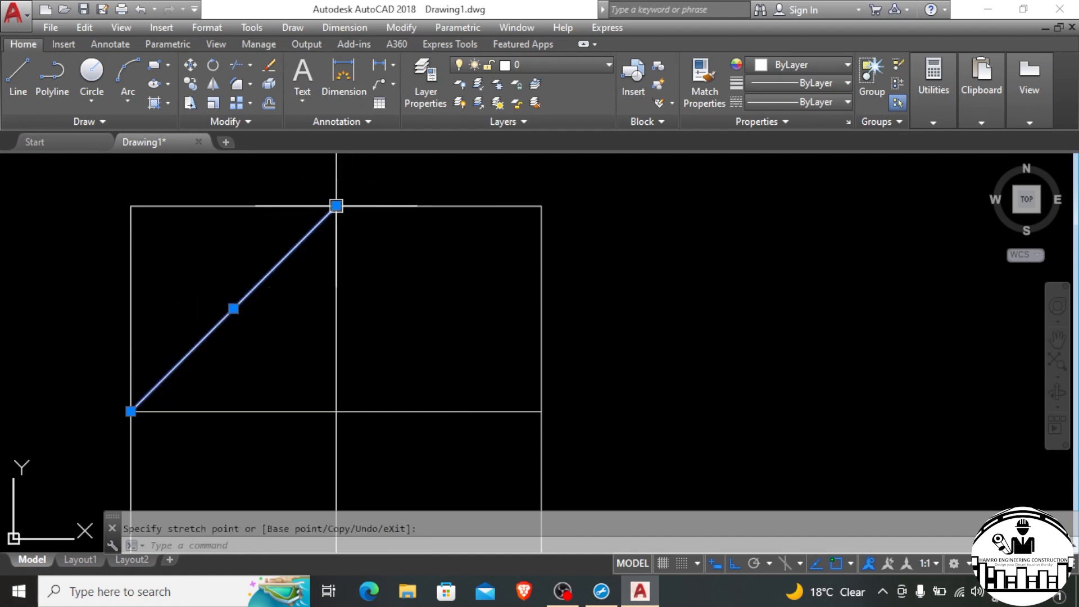
{"action": "key", "text": "Escape"}
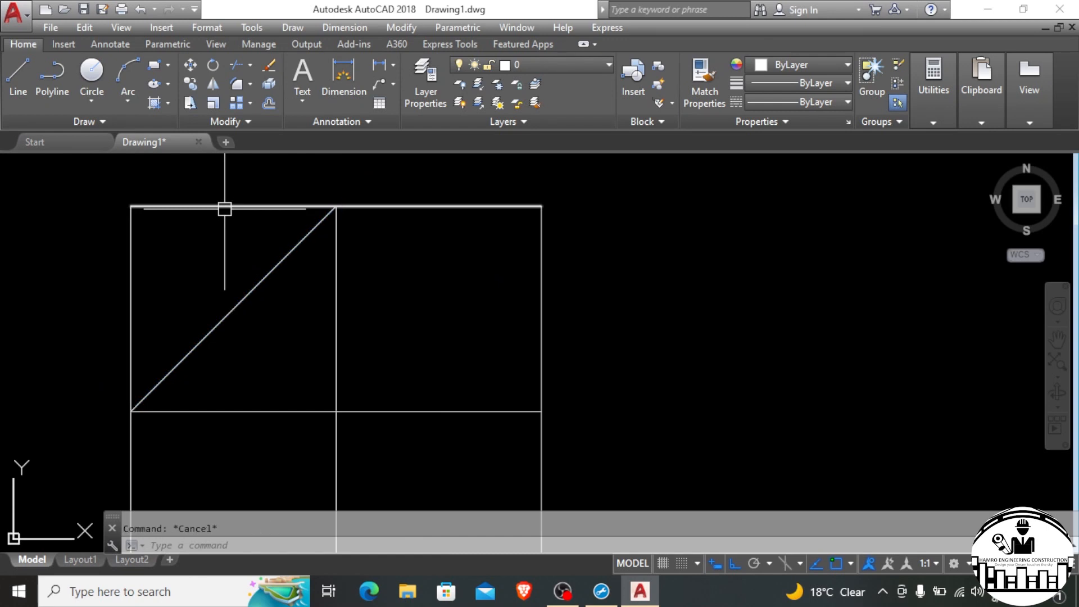
Draw a line 7 units long at 45° from the midpoint of the square's bottom edge toward its right edge.
{"action": "scroll", "coordinate": [225, 209], "scroll_direction": "down", "scroll_amount": 1}
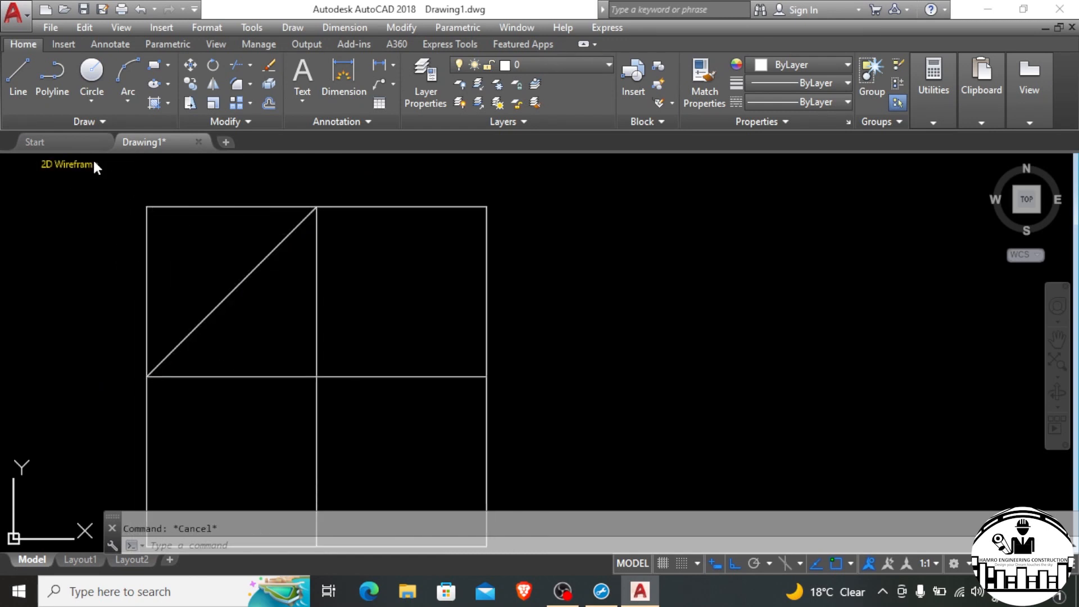
{"action": "scroll", "coordinate": [197, 213], "scroll_direction": "down", "scroll_amount": 3}
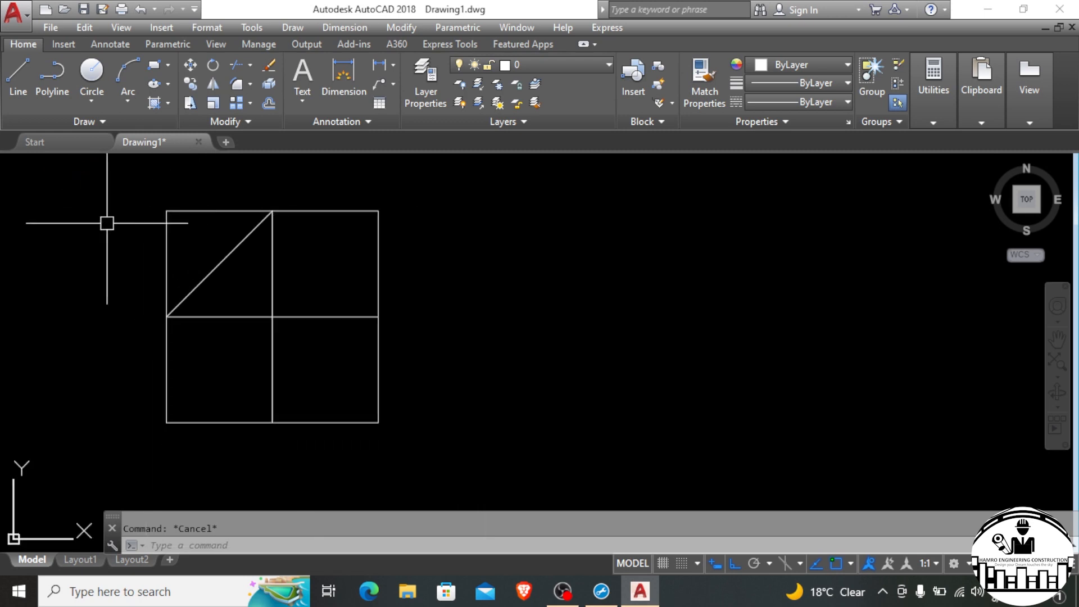
{"action": "left_click", "coordinate": [19, 89]}
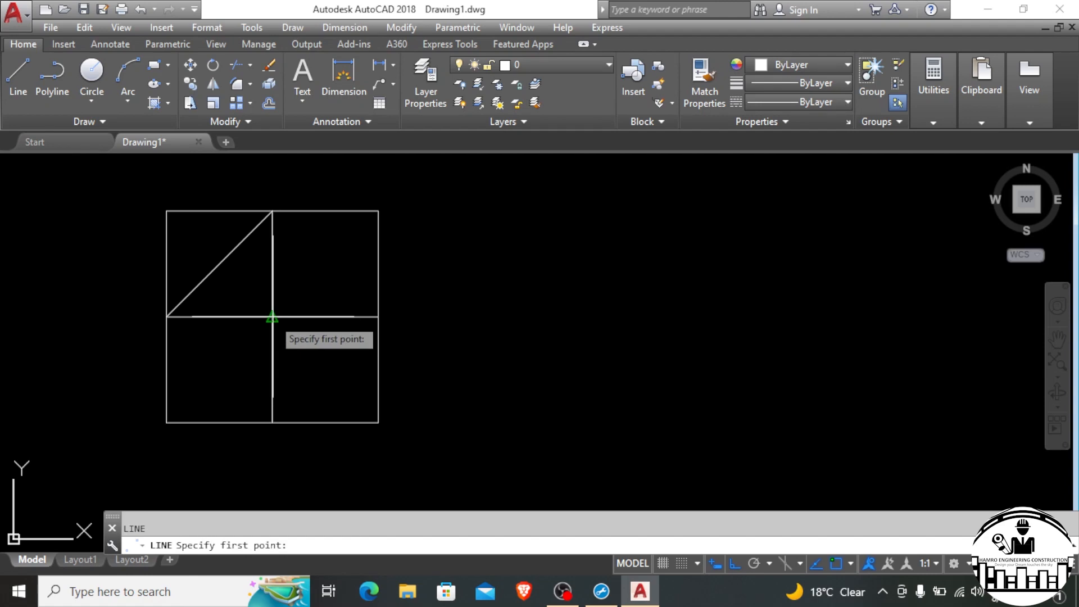
{"action": "left_click", "coordinate": [273, 422]}
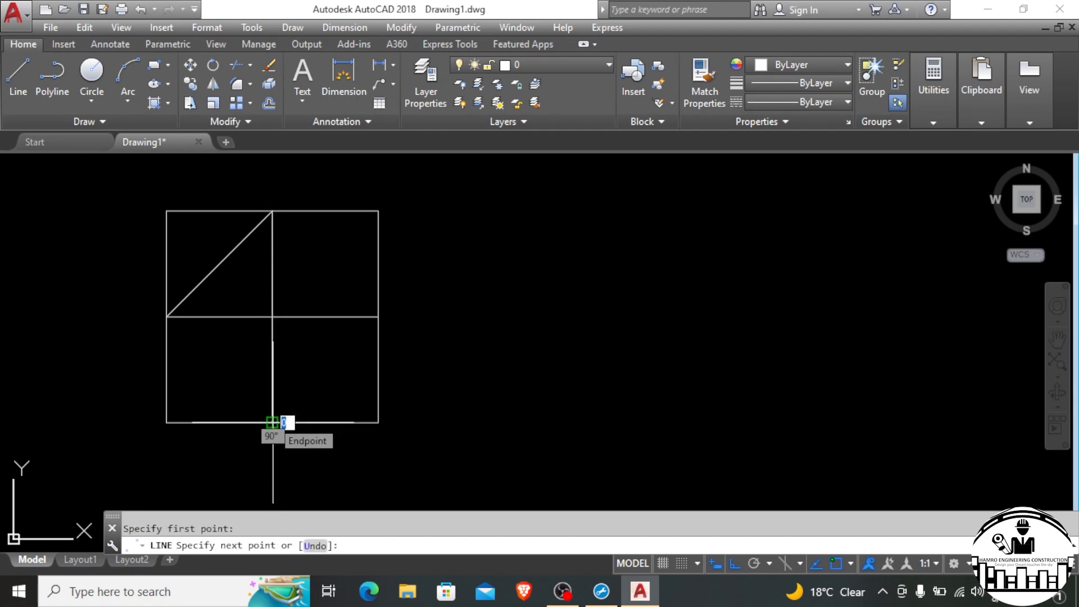
{"action": "type", "text": "7"}
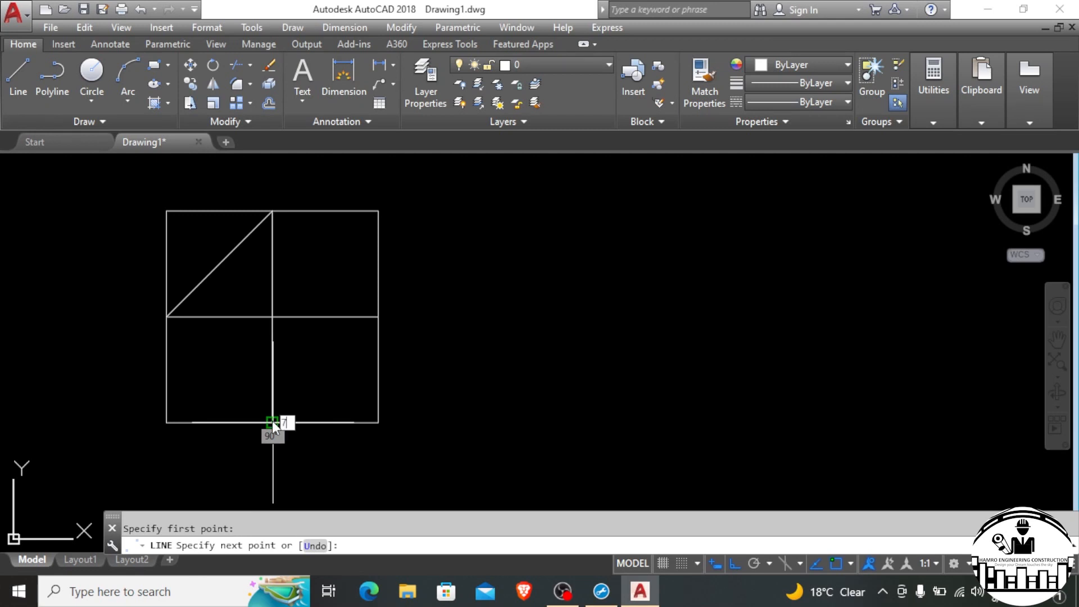
{"action": "key", "text": "Tab"}
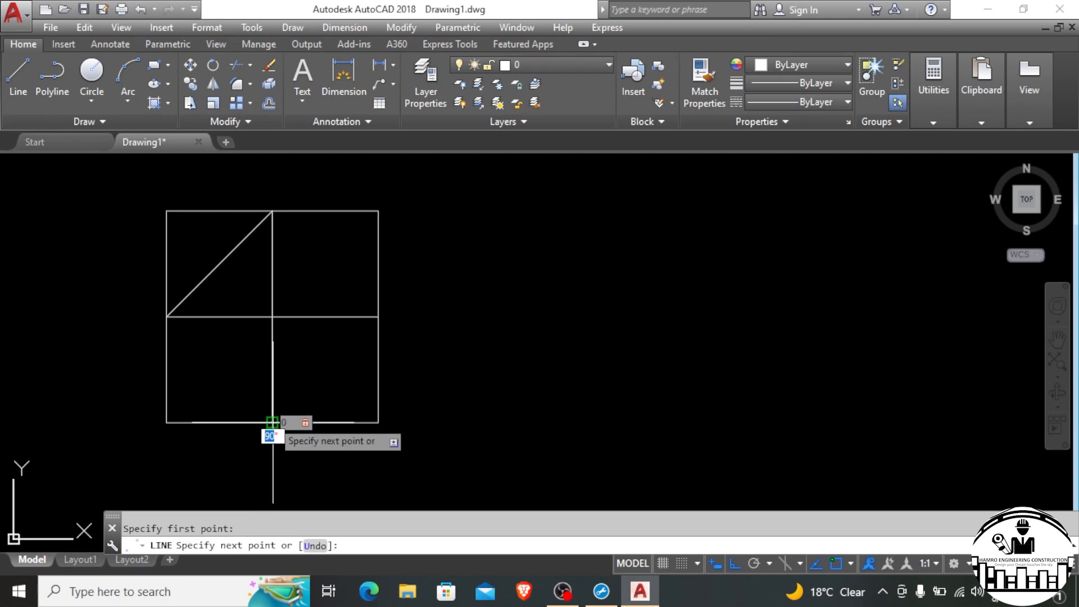
{"action": "type", "text": "45"}
{"action": "key", "text": "Return"}
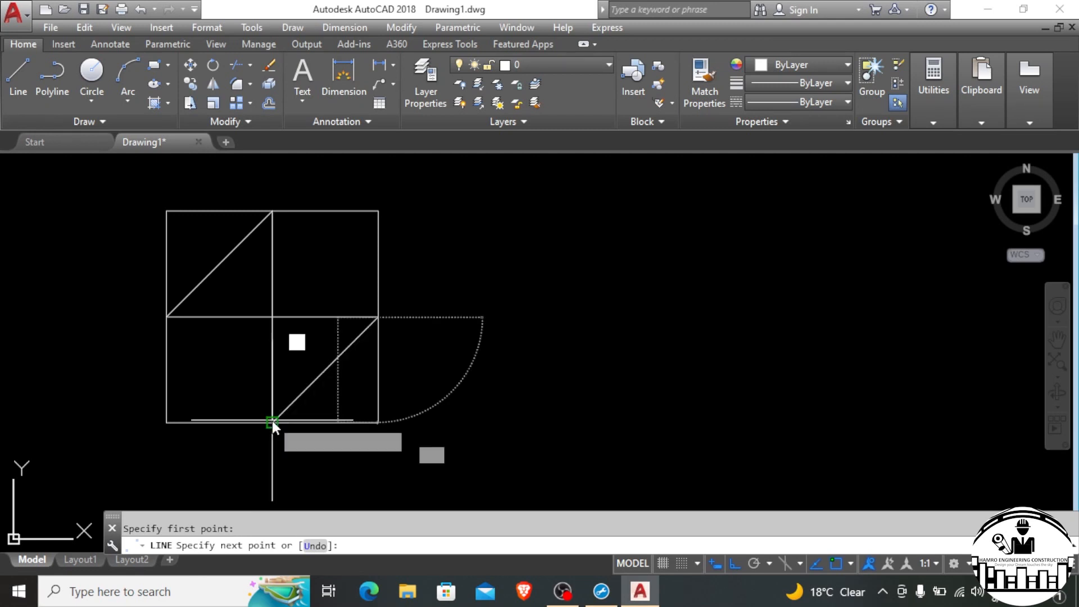
{"action": "key", "text": "Return"}
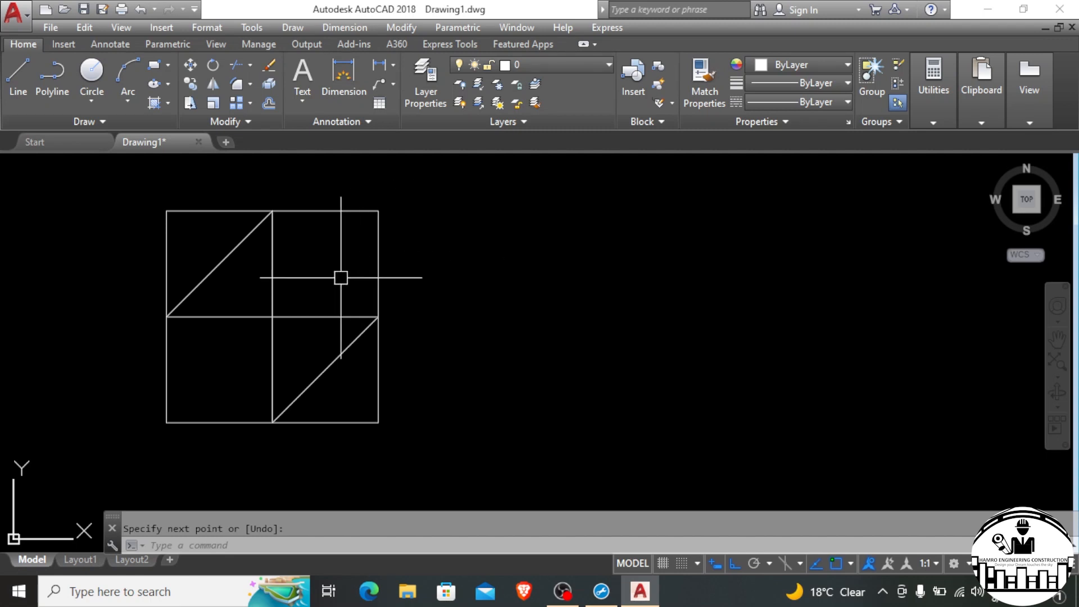
Draw a closed square polyline with 10-unit sides beside the first square, going clockwise from its upper-left corner.
{"action": "scroll", "coordinate": [152, 332], "scroll_direction": "down", "scroll_amount": 2}
{"action": "scroll", "coordinate": [90, 337], "scroll_direction": "down", "scroll_amount": 1}
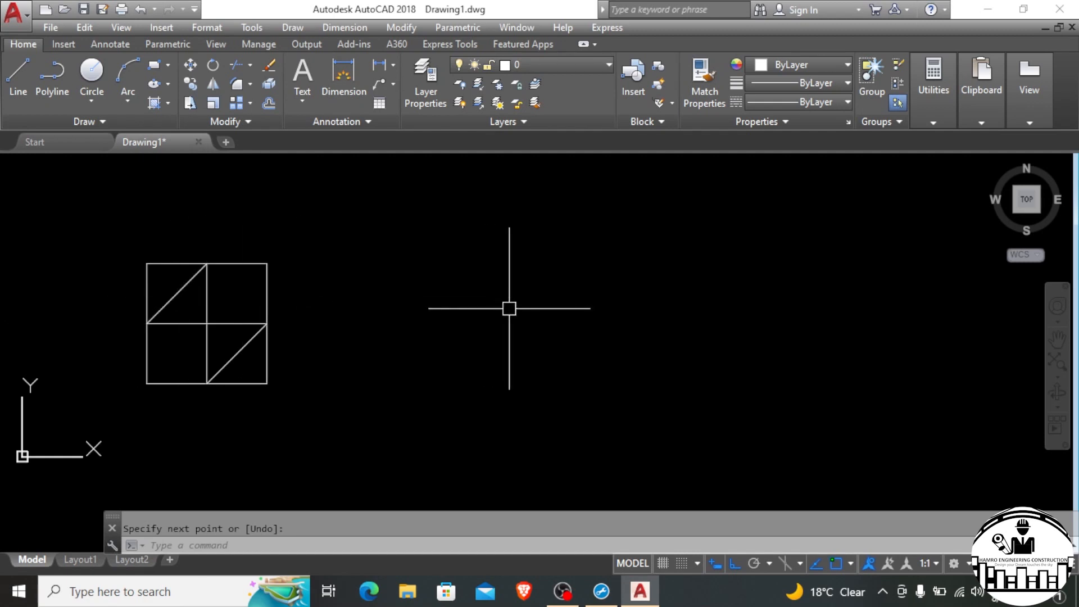
{"action": "left_click", "coordinate": [292, 29]}
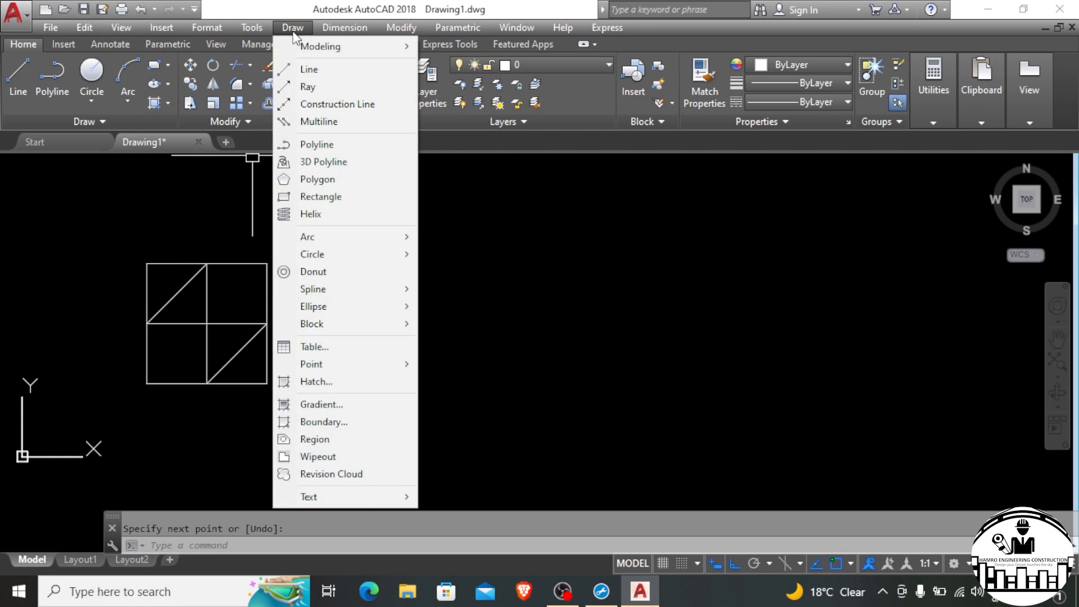
{"action": "left_click", "coordinate": [328, 147]}
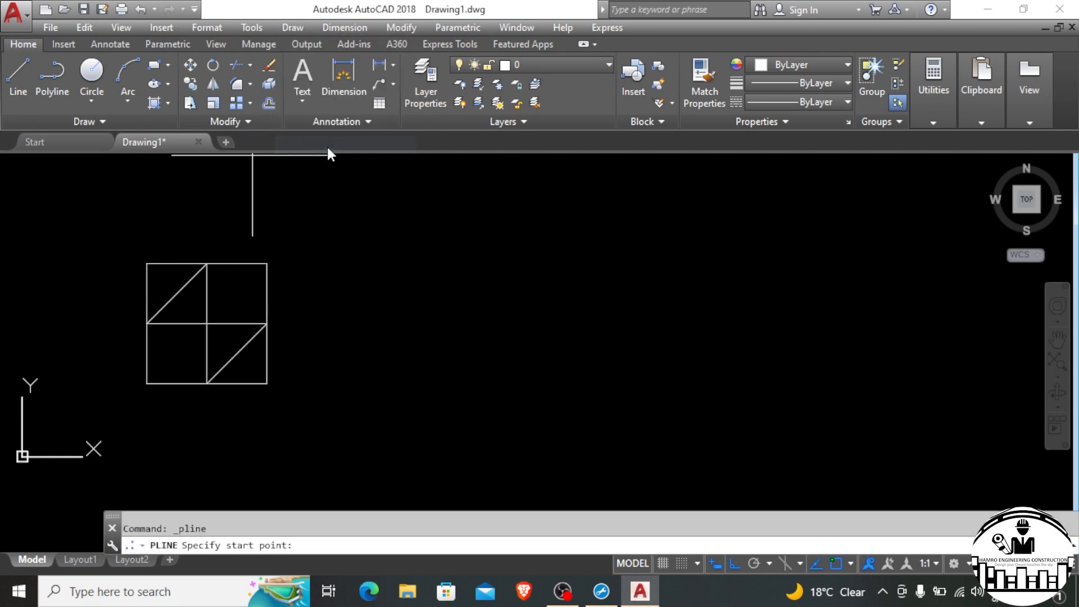
{"action": "left_click", "coordinate": [363, 261]}
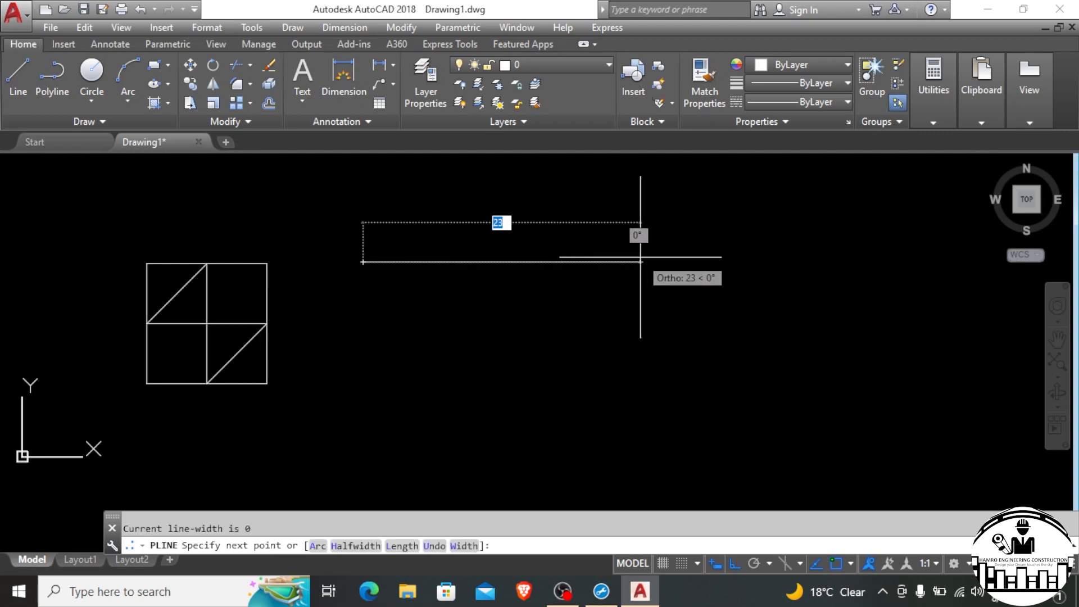
{"action": "type", "text": "4"}
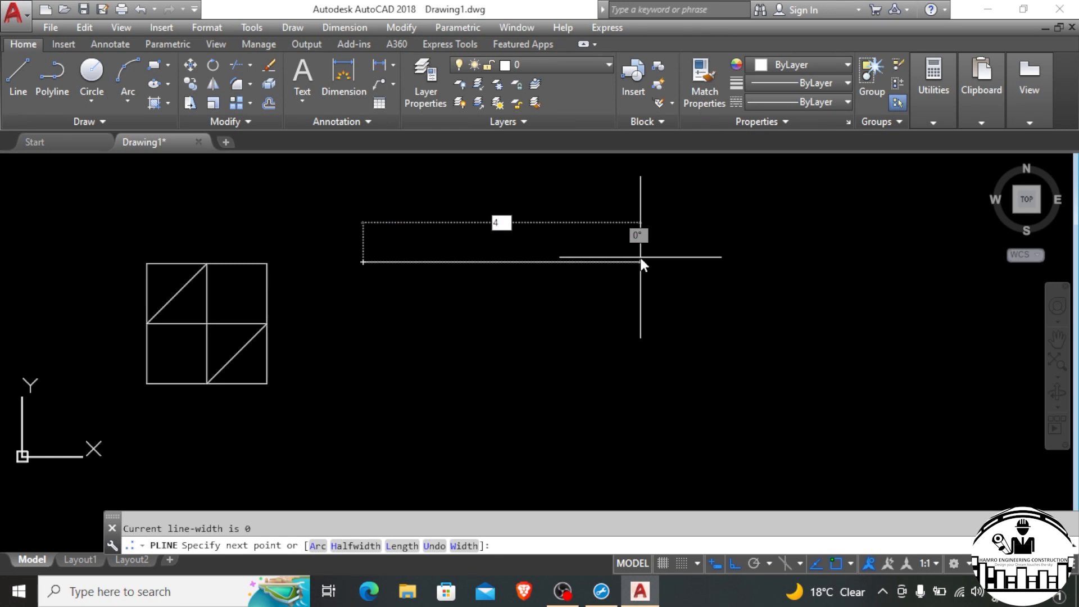
{"action": "key", "text": "BackSpace"}
{"action": "type", "text": "10"}
{"action": "key", "text": "Return"}
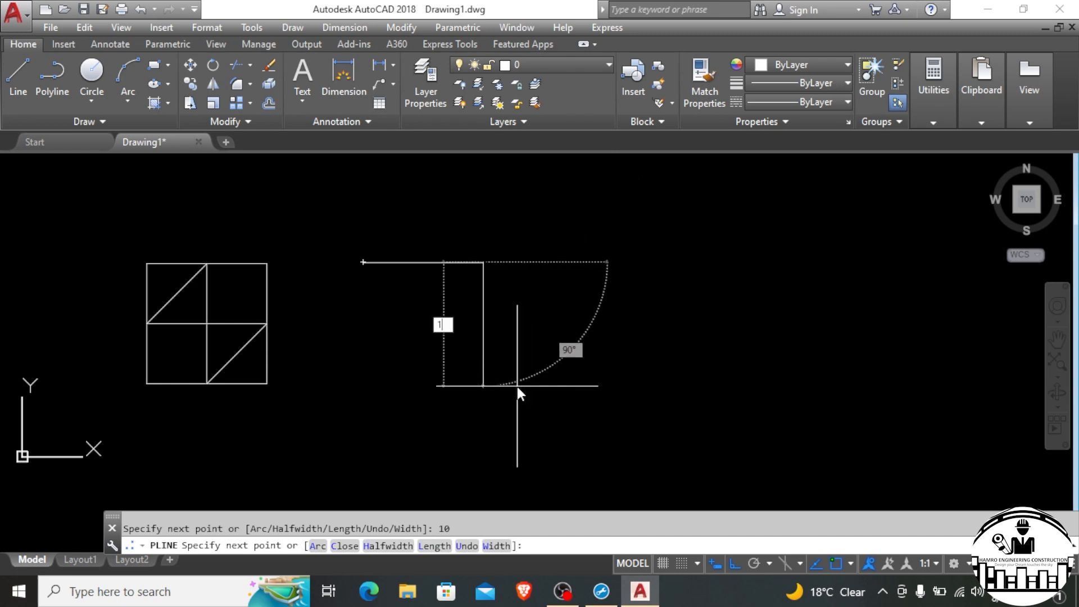
{"action": "type", "text": "10"}
{"action": "key", "text": "Return"}
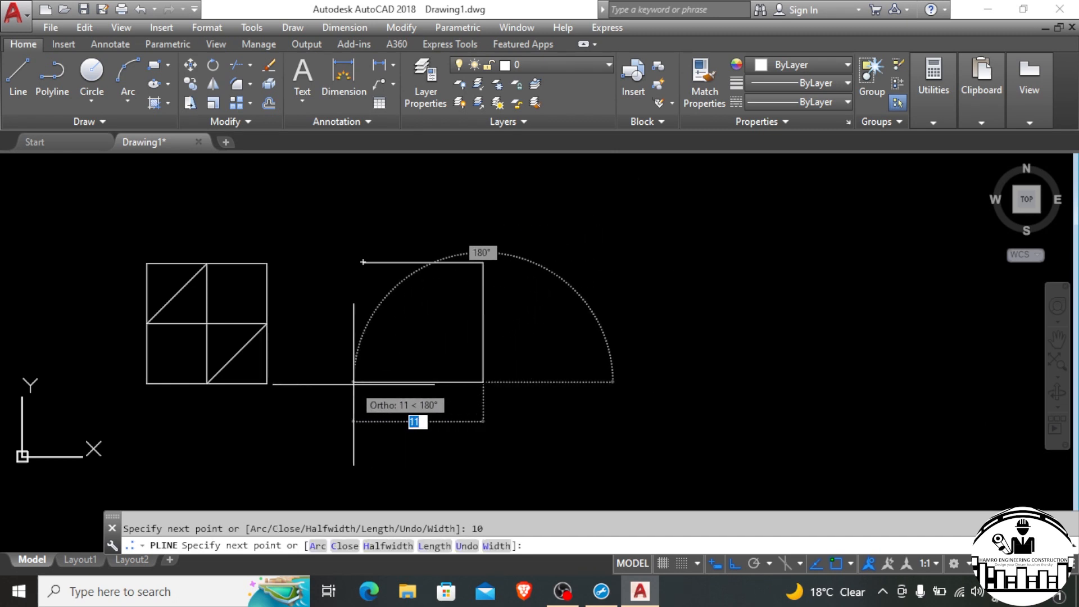
{"action": "type", "text": "10"}
{"action": "key", "text": "Return"}
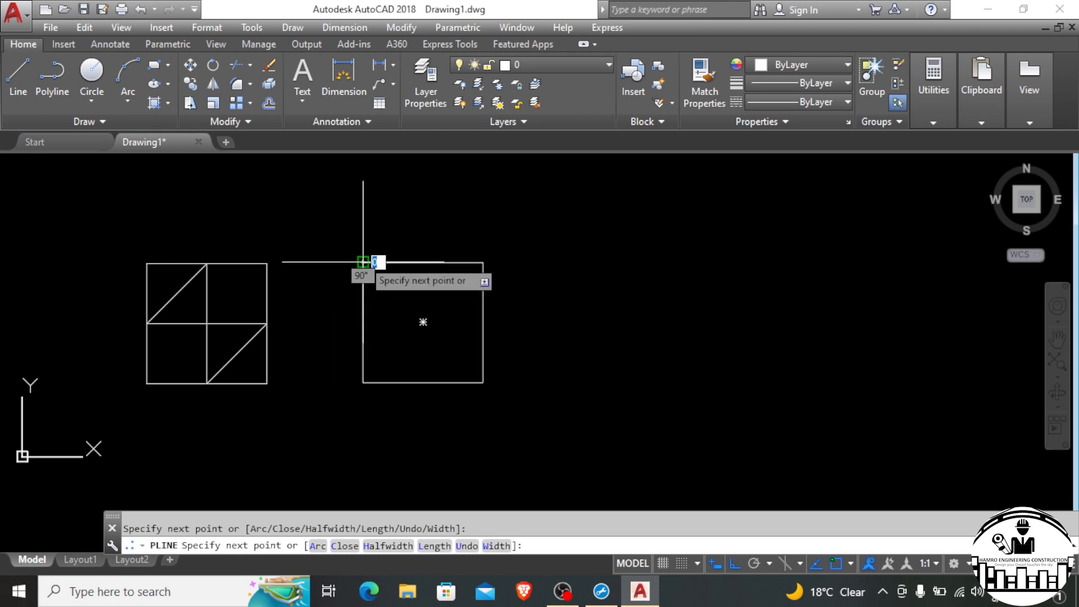
{"action": "type", "text": "10"}
{"action": "key", "text": "Return"}
{"action": "key", "text": "Return"}
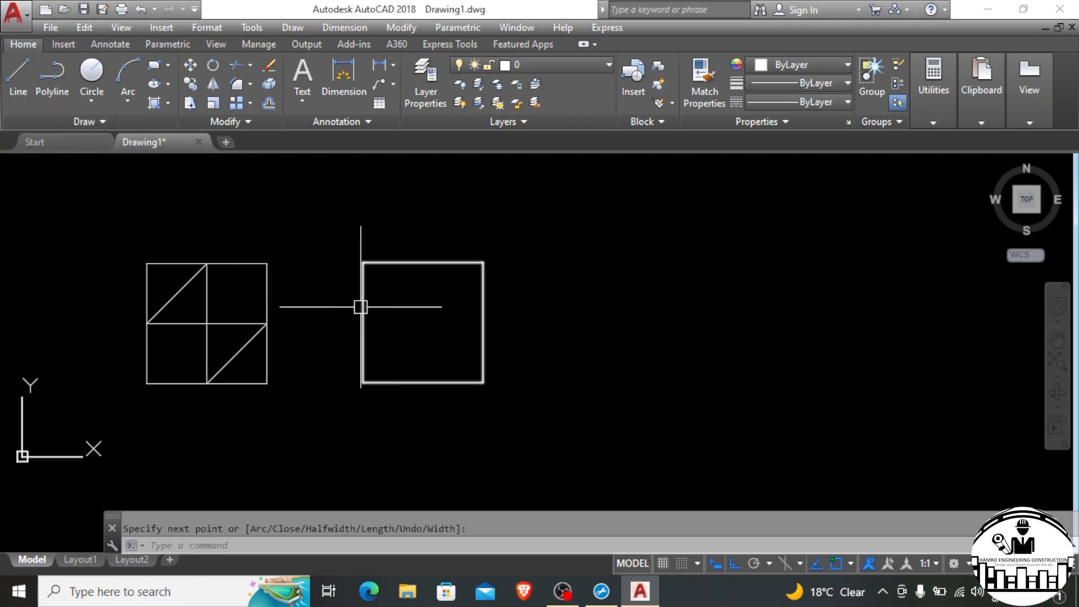
Draw a vertical polyline from the midpoint of the second square's top edge to the midpoint of its bottom edge.
{"action": "key", "text": "Return"}
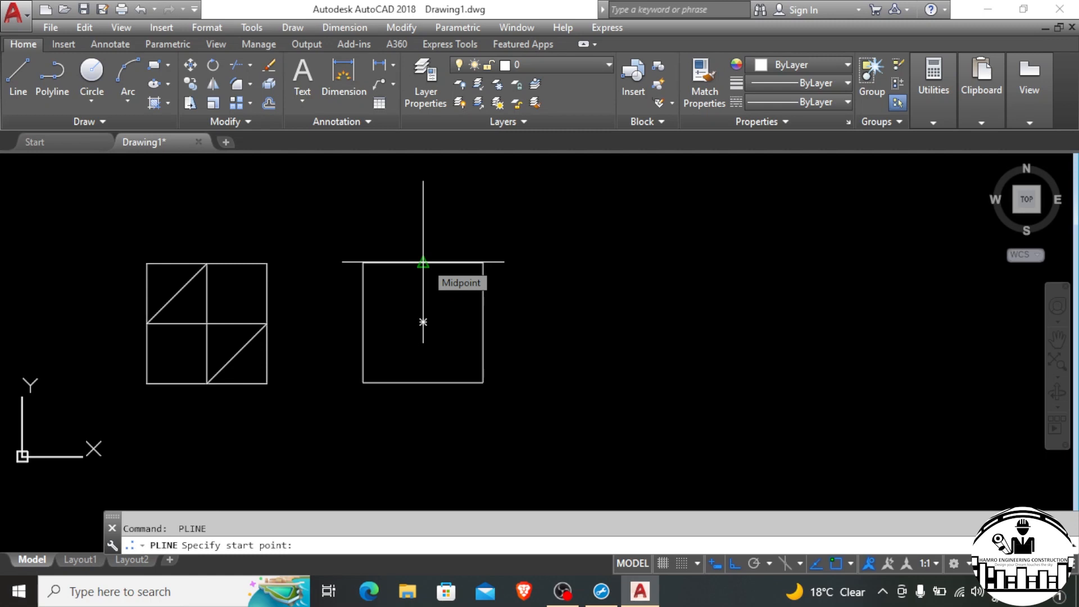
{"action": "left_click", "coordinate": [423, 262]}
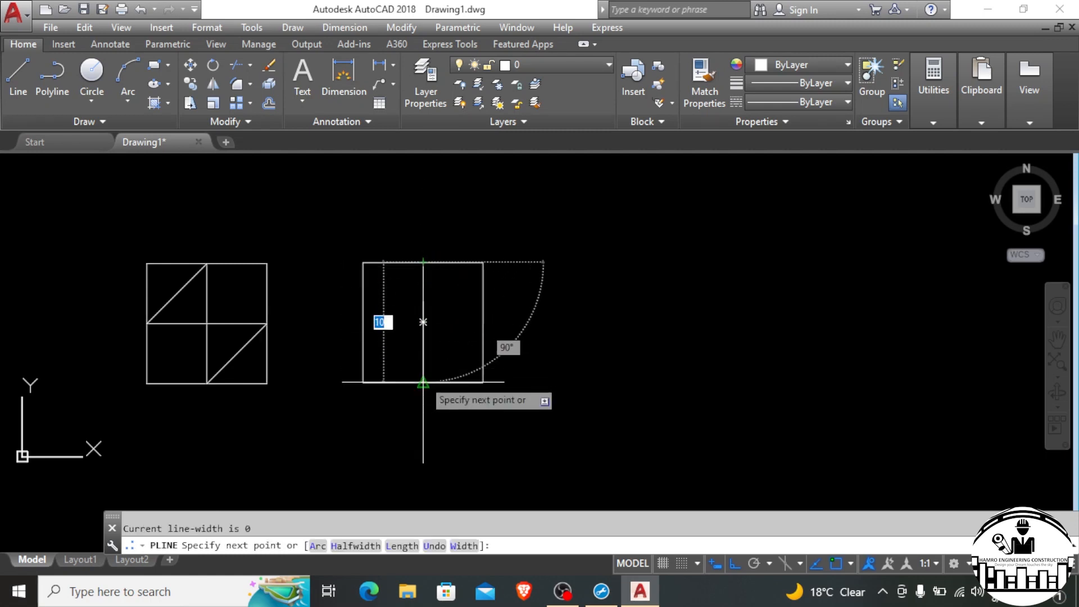
{"action": "left_click", "coordinate": [423, 382]}
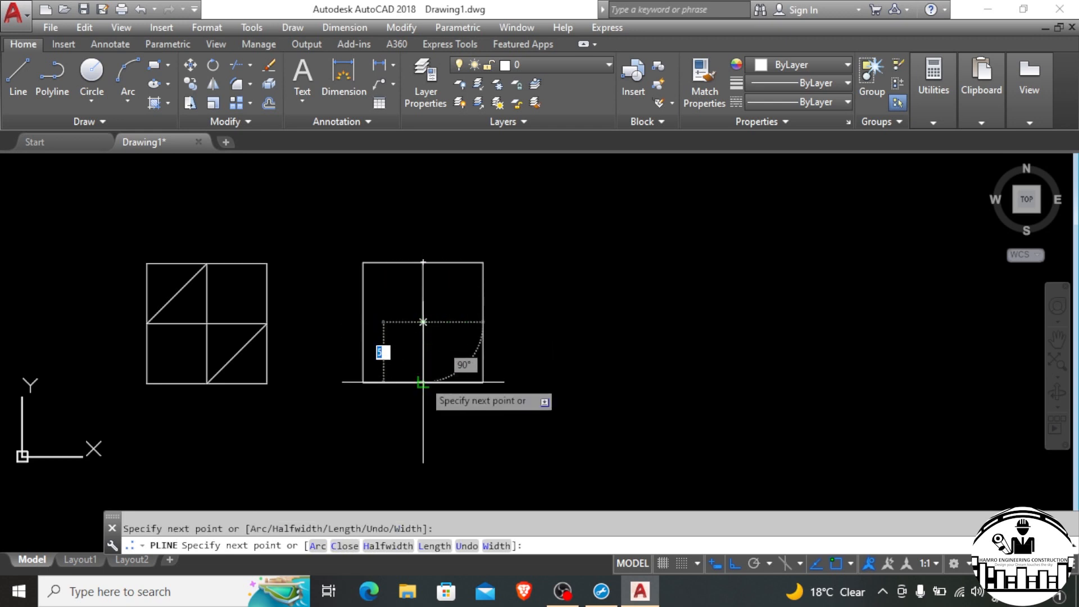
{"action": "key", "text": "Return"}
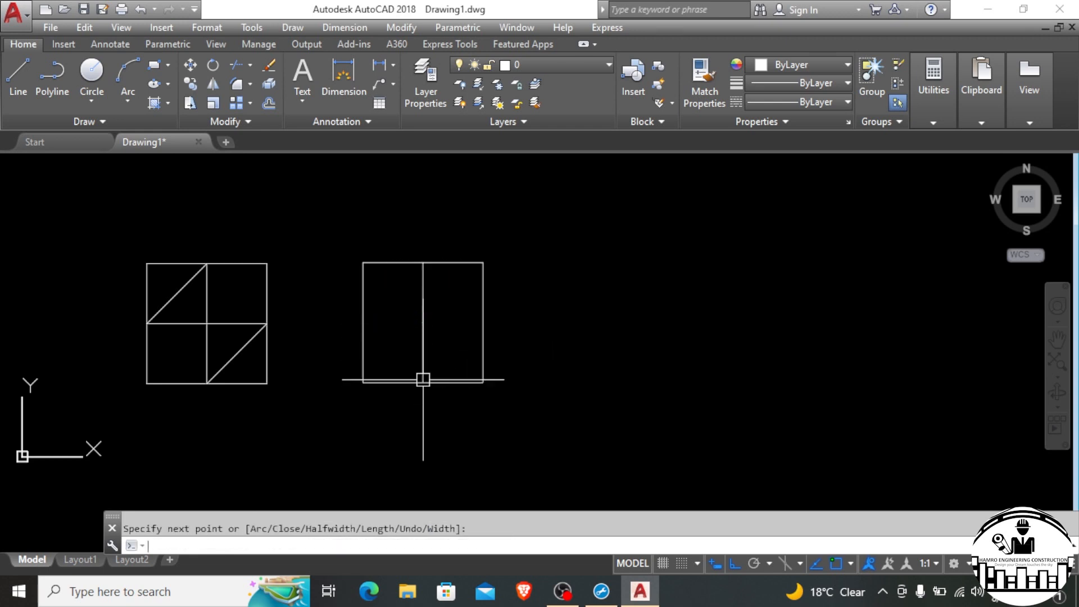
Draw a horizontal polyline from the midpoint of the second square's left edge through its centre to the right edge.
{"action": "key", "text": "Return"}
{"action": "left_click", "coordinate": [362, 321]}
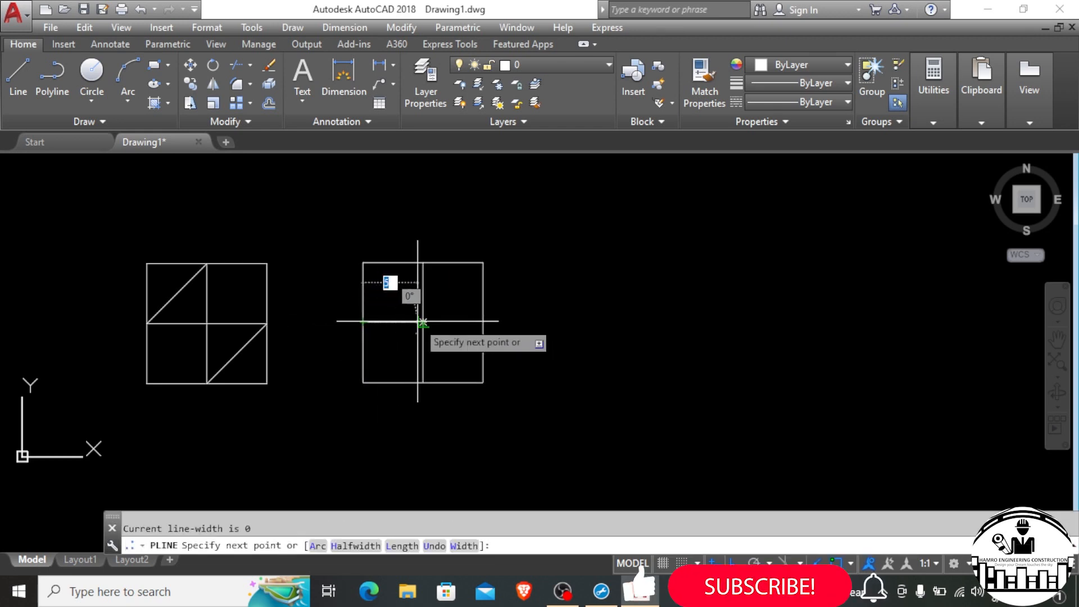
{"action": "left_click", "coordinate": [423, 321]}
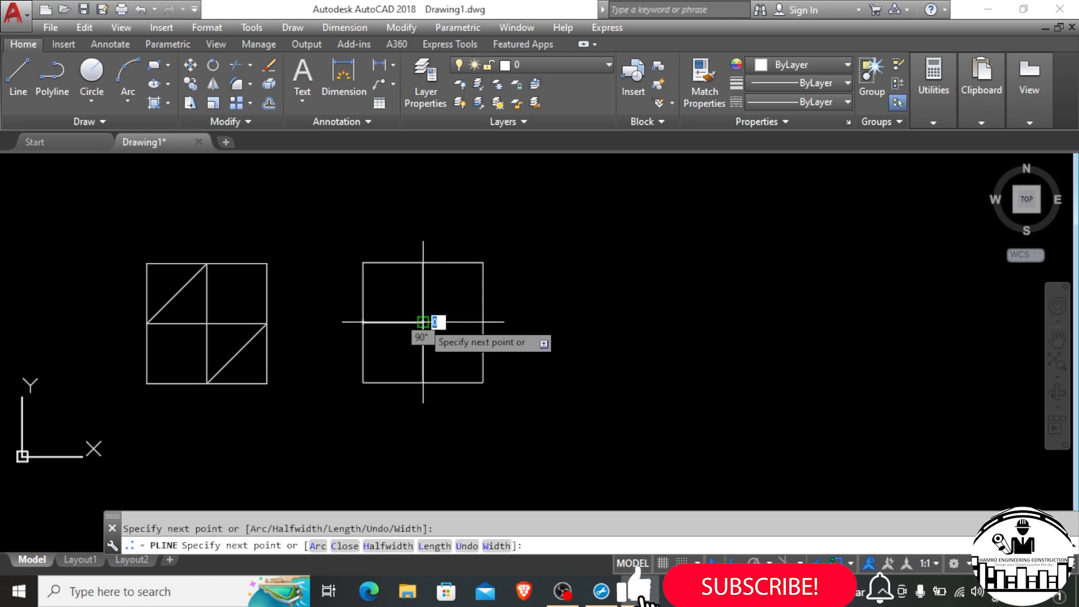
{"action": "left_click", "coordinate": [483, 322]}
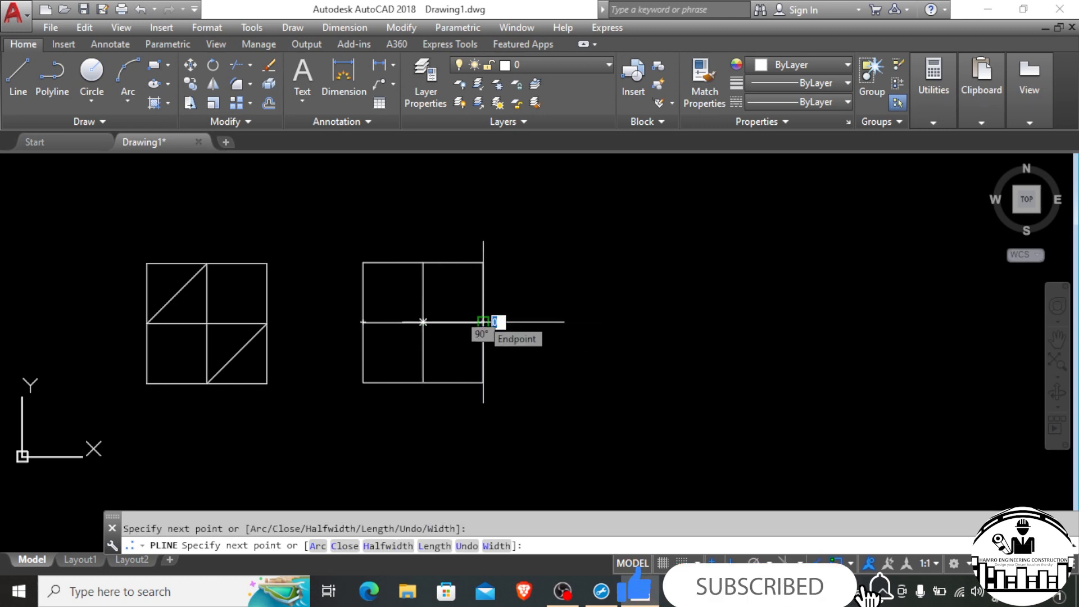
Finish the polyline and draw a rectangle that encloses both divided squares.
{"action": "key", "text": "Return"}
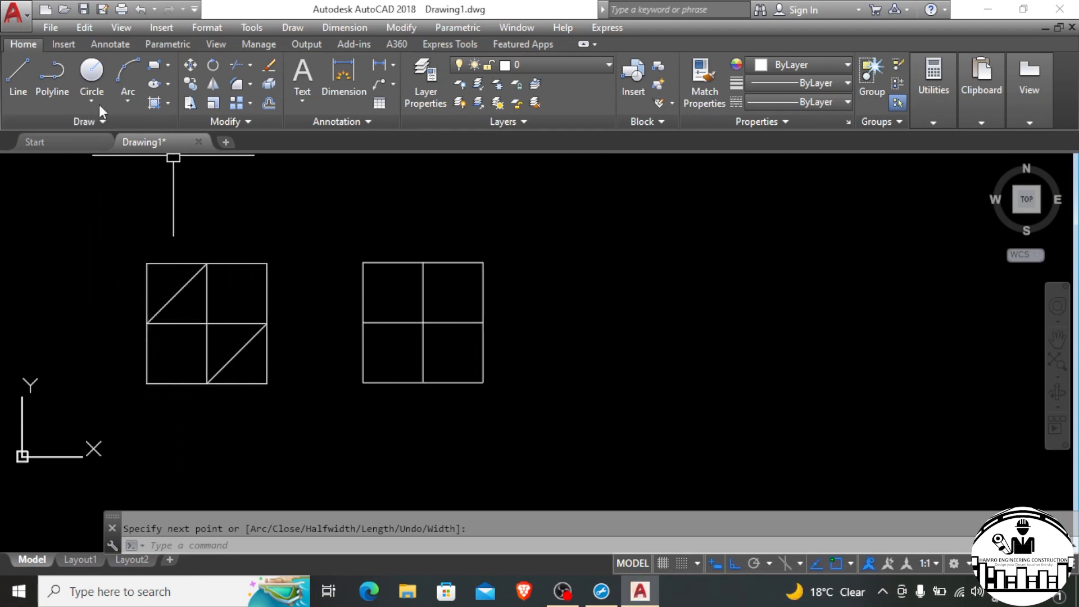
{"action": "left_click", "coordinate": [152, 67]}
{"action": "left_click", "coordinate": [88, 201]}
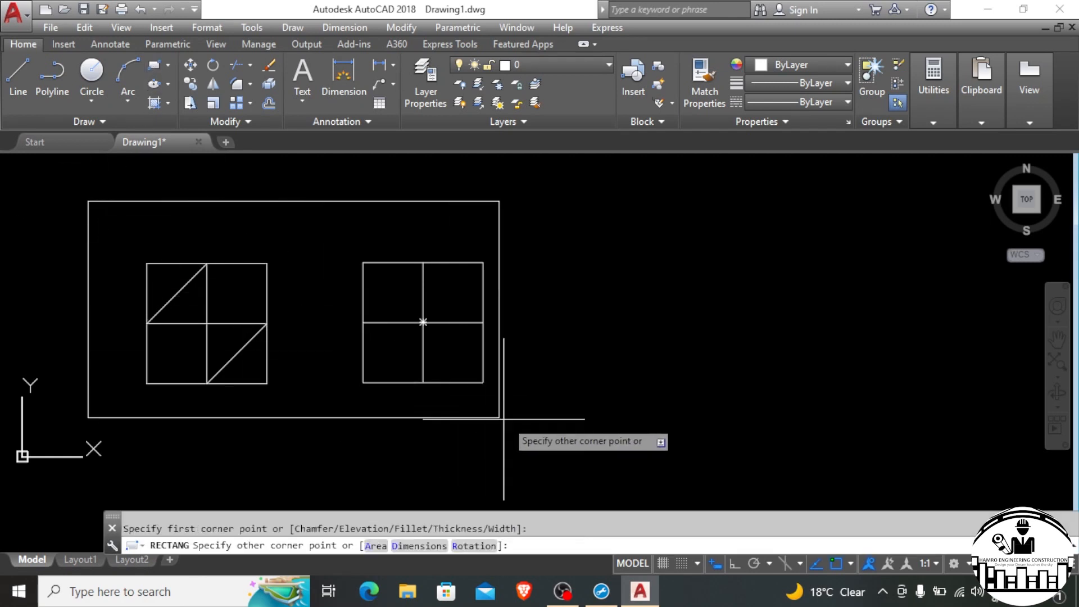
{"action": "left_click", "coordinate": [525, 425]}
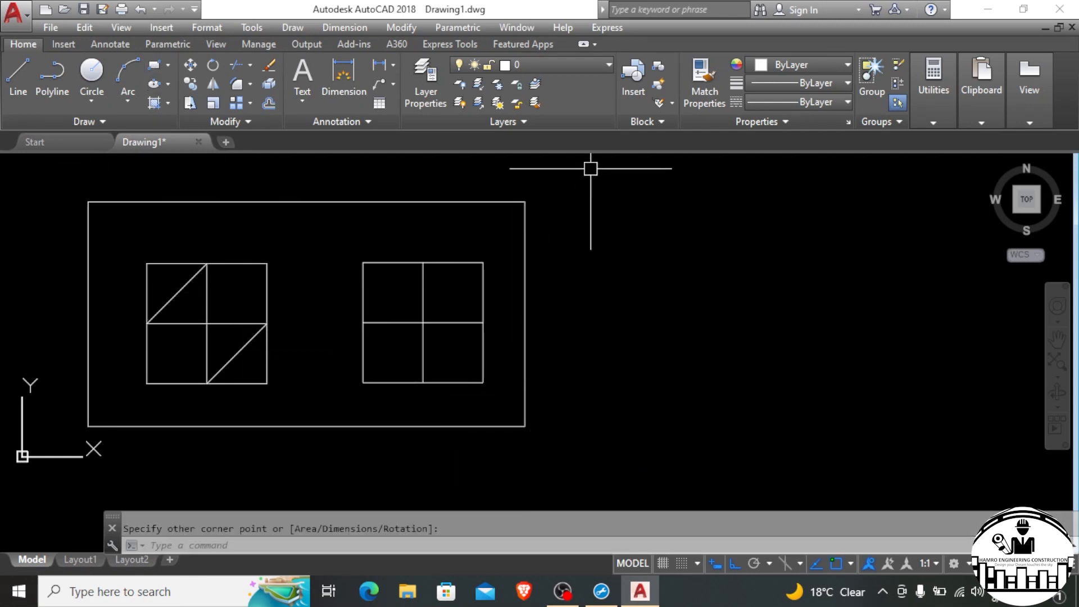
Change the colour of all lines of the first square, including its dividers and diagonals, to yellow 248,215,49.
{"action": "left_click", "coordinate": [299, 240]}
{"action": "left_click", "coordinate": [134, 400]}
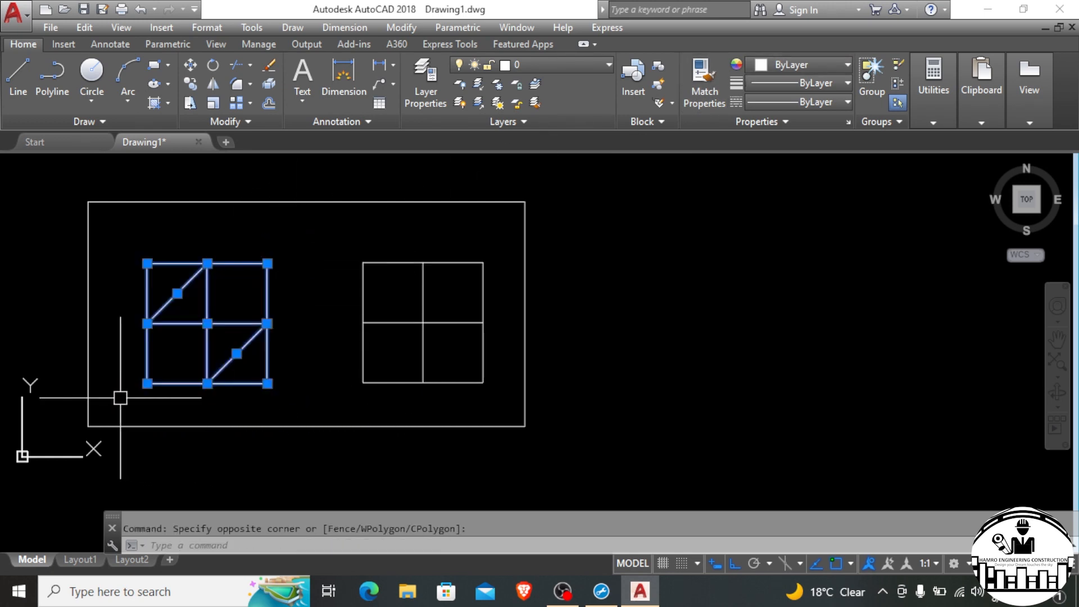
{"action": "left_click", "coordinate": [764, 63]}
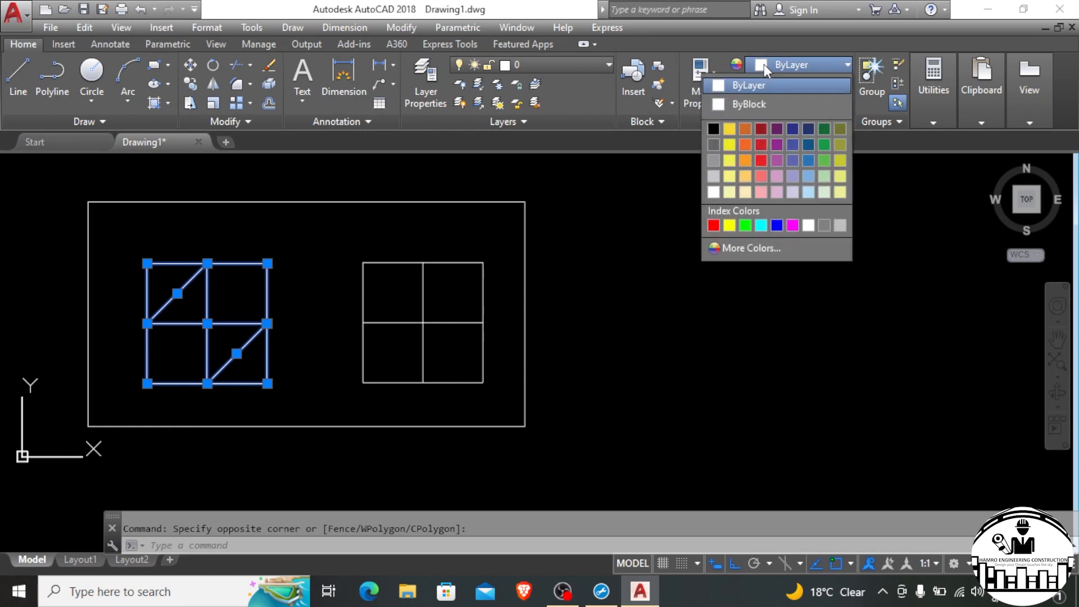
{"action": "left_click", "coordinate": [727, 130]}
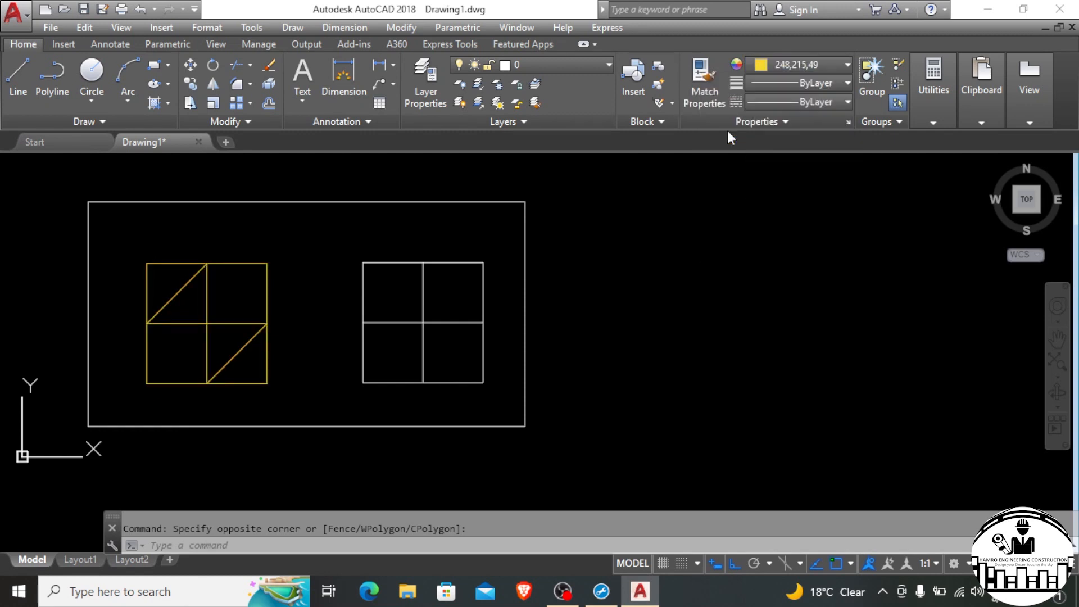
Change the colour of the second square's outline and its dividing polylines to Red.
{"action": "left_click", "coordinate": [344, 245]}
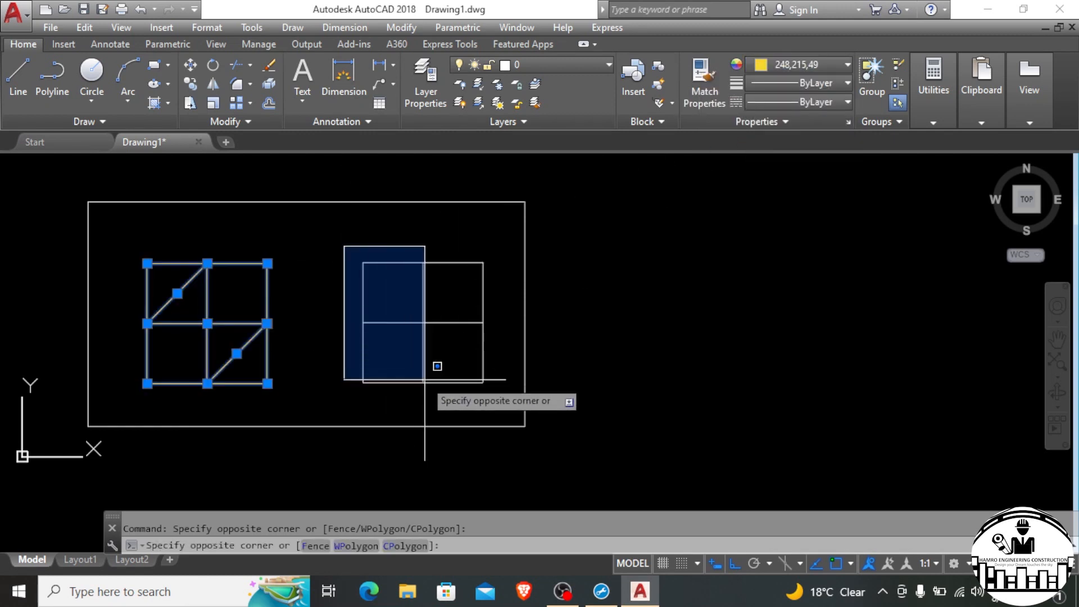
{"action": "left_click", "coordinate": [499, 397]}
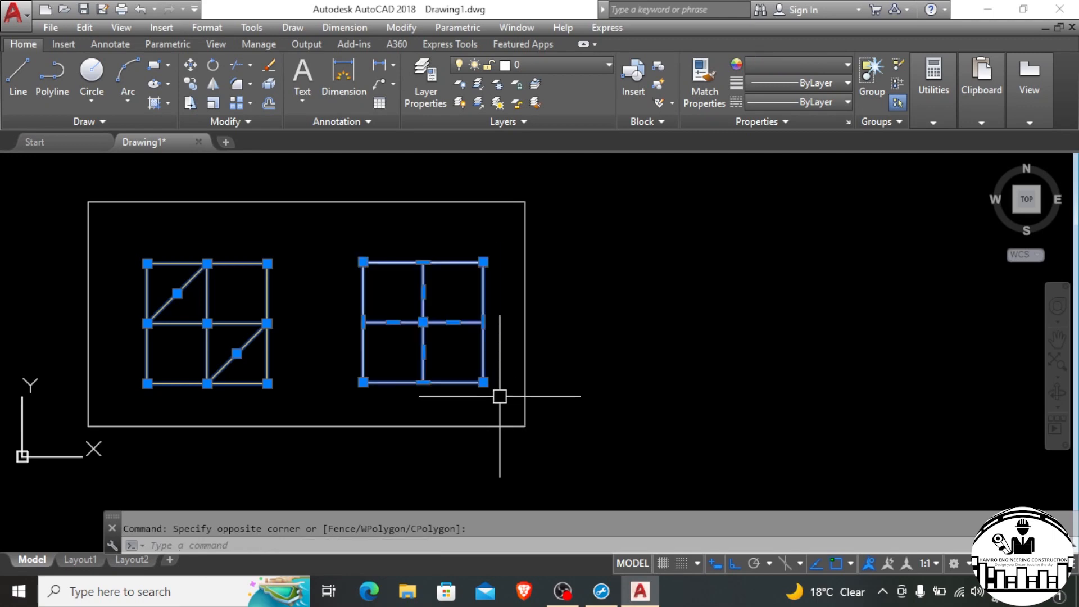
{"action": "key", "text": "Escape"}
{"action": "left_click", "coordinate": [329, 235]}
{"action": "left_click", "coordinate": [498, 388]}
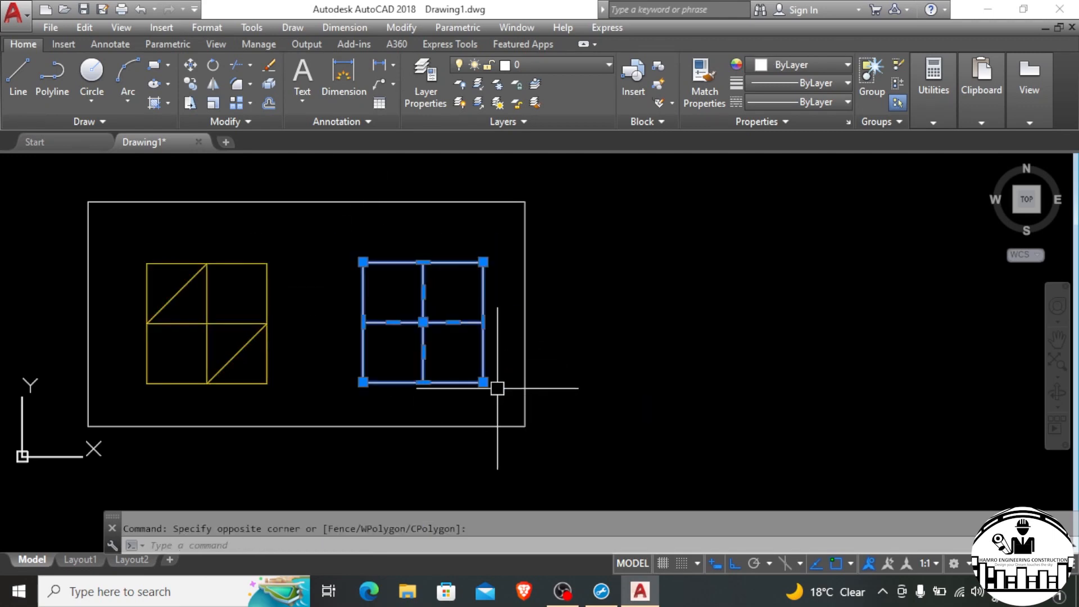
{"action": "left_click", "coordinate": [768, 66]}
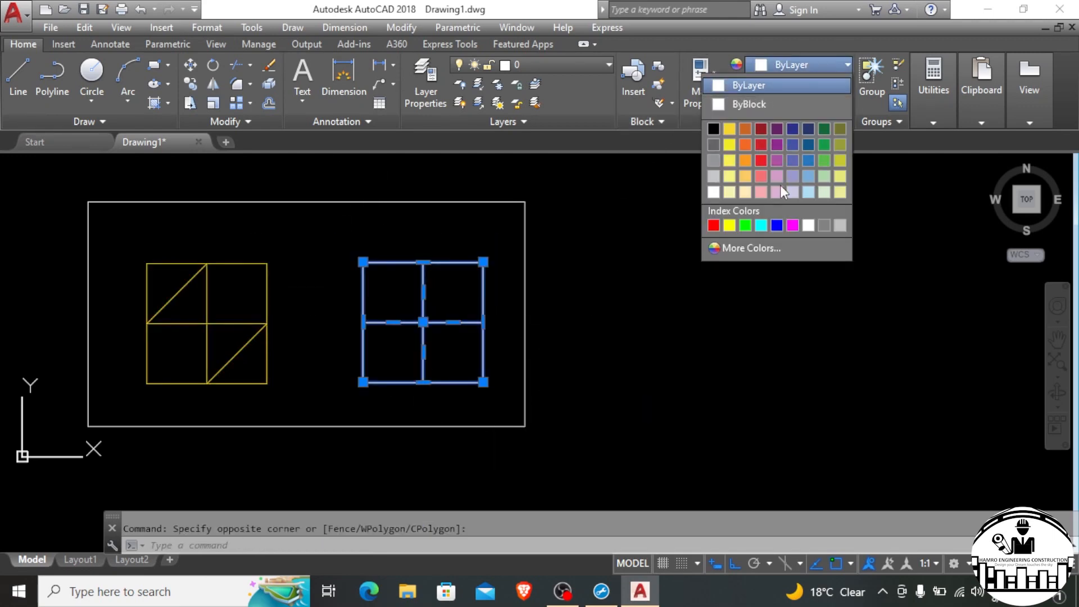
{"action": "left_click", "coordinate": [715, 229]}
{"action": "key", "text": "Escape"}
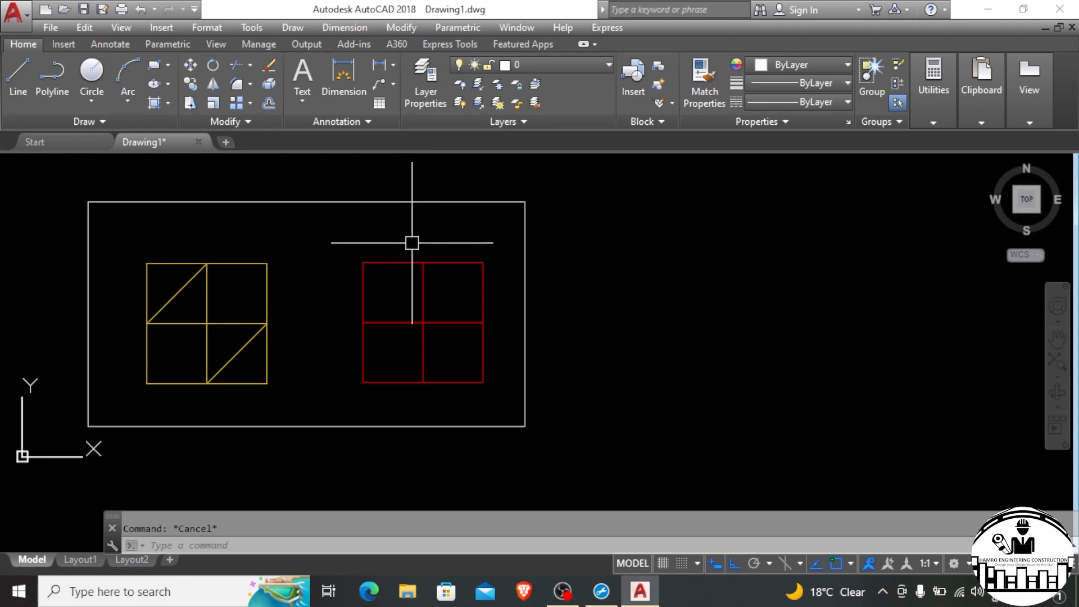
Select the sides of the yellow square one at a time to examine them as individual objects.
{"action": "left_click", "coordinate": [146, 272]}
{"action": "left_click", "coordinate": [171, 263]}
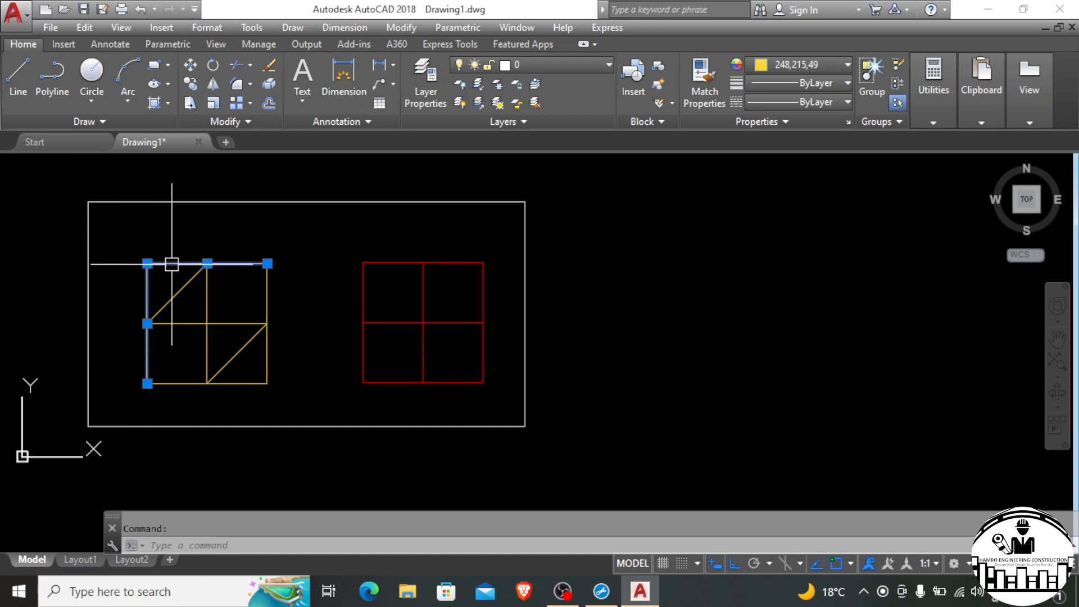
{"action": "left_click", "coordinate": [266, 284]}
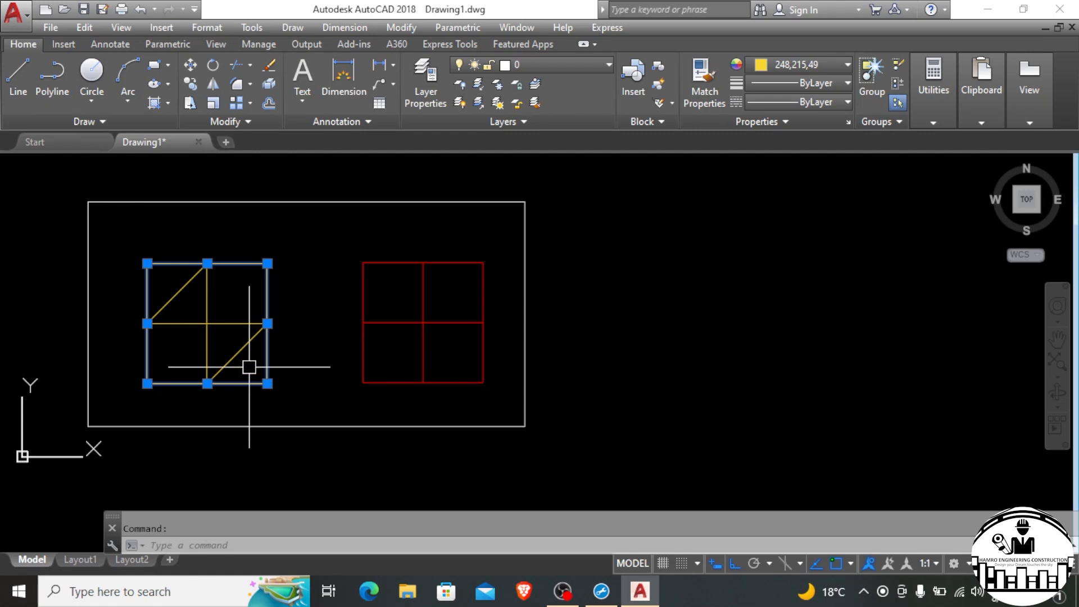
{"action": "key", "text": "Escape"}
Move the top, right, left and bottom side lines of the yellow square outward, away from its dividing lines.
{"action": "left_click", "coordinate": [224, 264]}
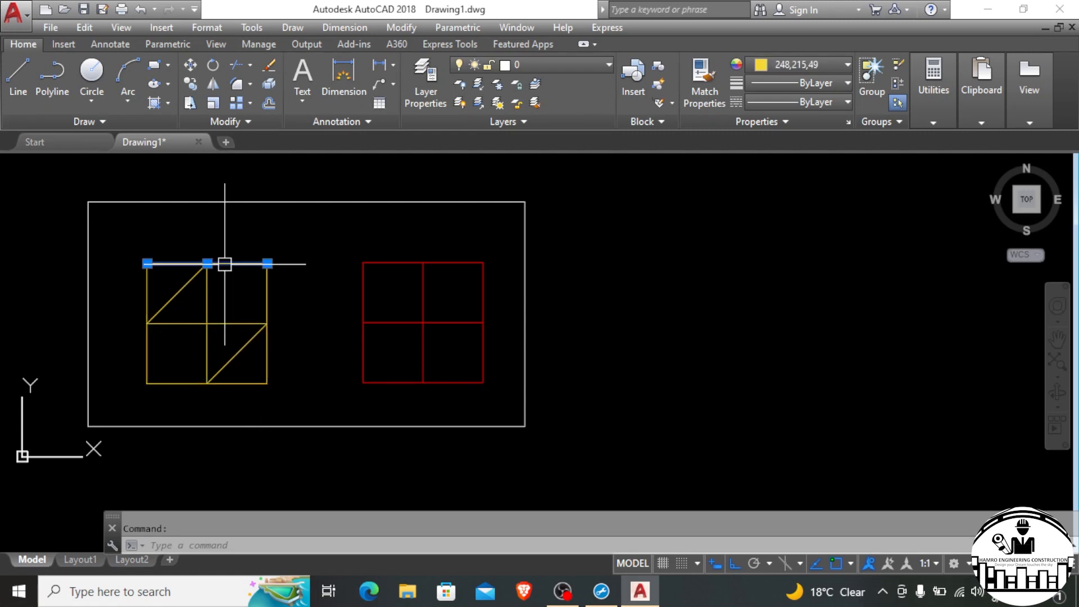
{"action": "left_click_drag", "start_coordinate": [224, 264], "coordinate": [229, 241]}
{"action": "key", "text": "Escape"}
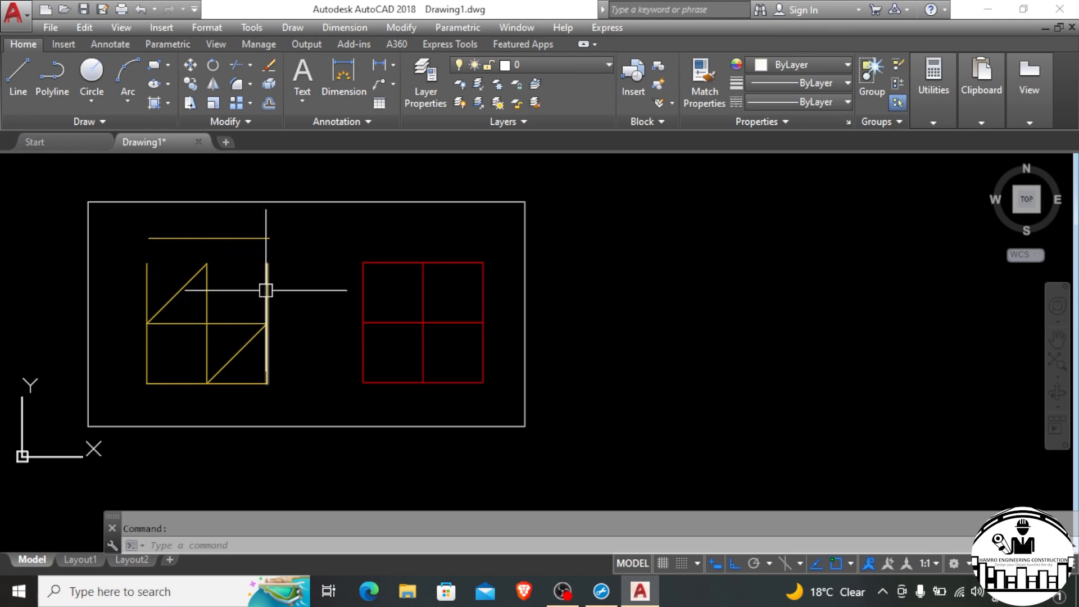
{"action": "left_click", "coordinate": [266, 290]}
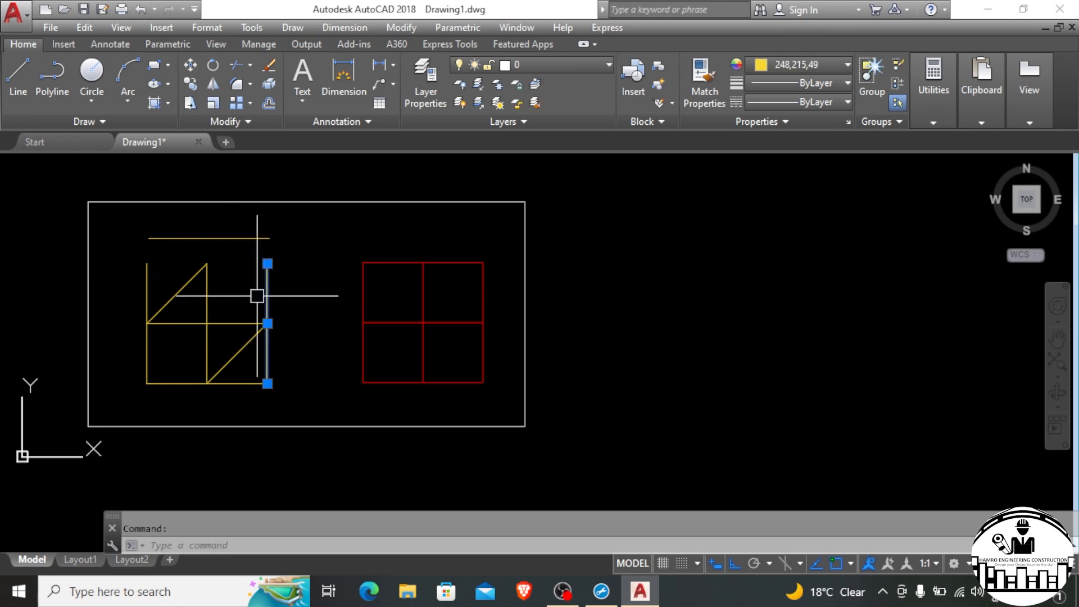
{"action": "left_click_drag", "start_coordinate": [268, 295], "coordinate": [293, 303]}
{"action": "key", "text": "Escape"}
{"action": "left_click", "coordinate": [149, 294]}
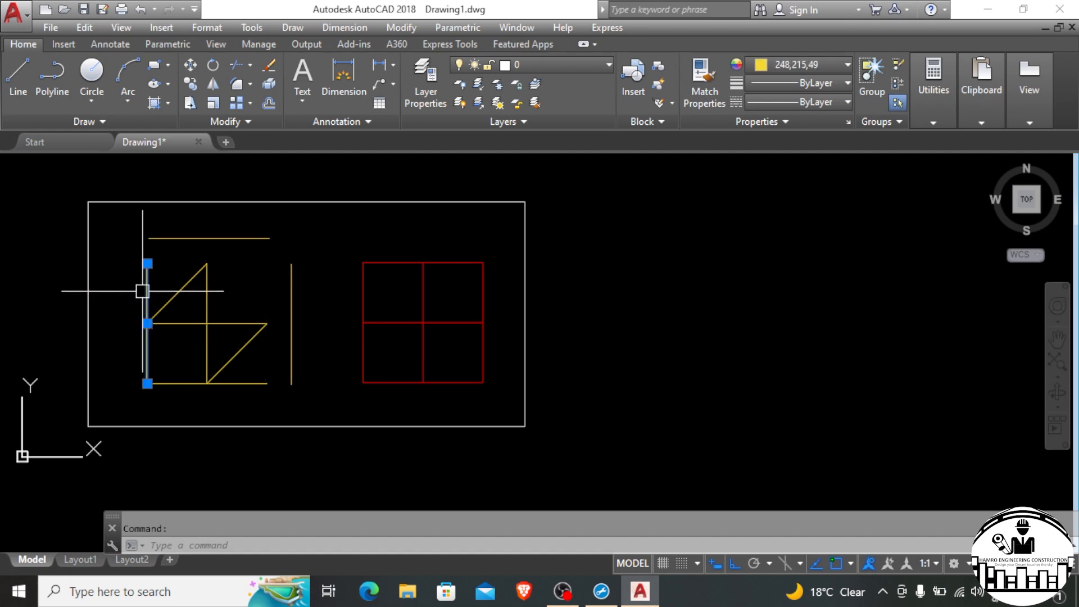
{"action": "left_click_drag", "start_coordinate": [142, 291], "coordinate": [114, 294]}
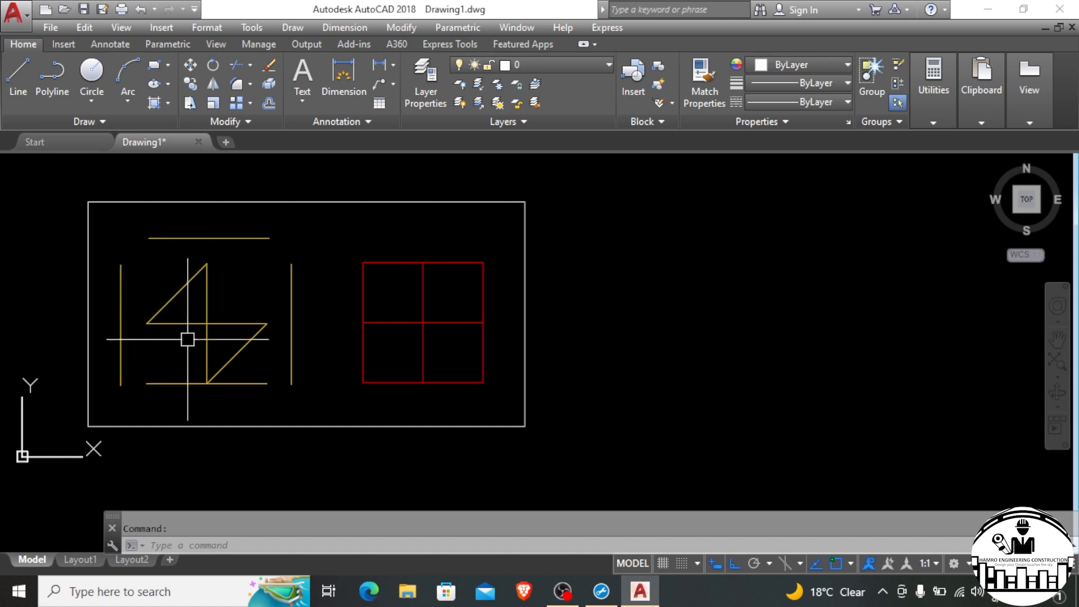
{"action": "left_click", "coordinate": [186, 384]}
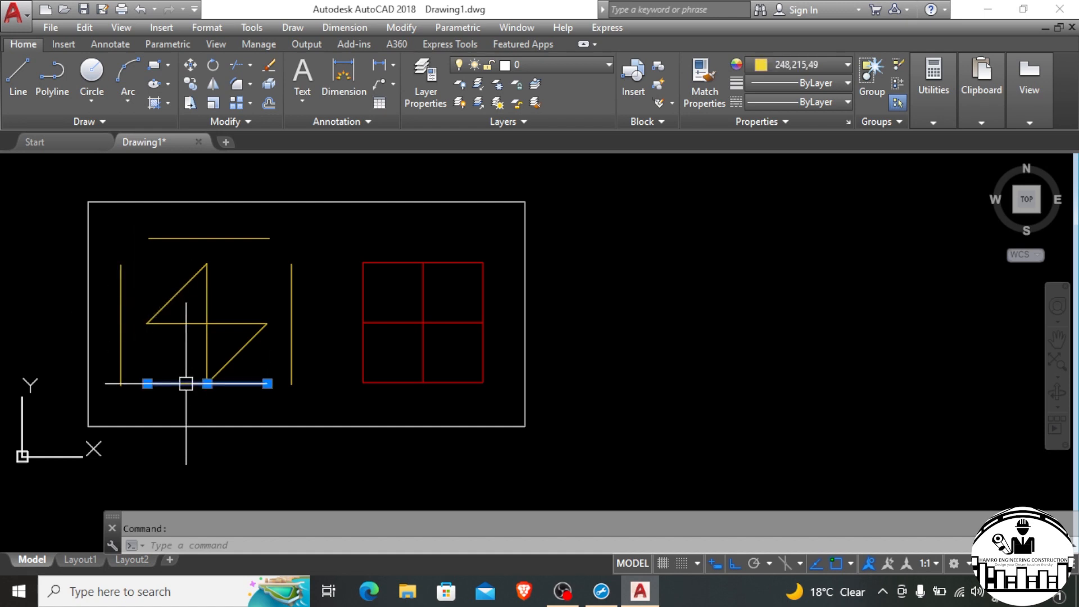
{"action": "left_click_drag", "start_coordinate": [186, 383], "coordinate": [186, 415]}
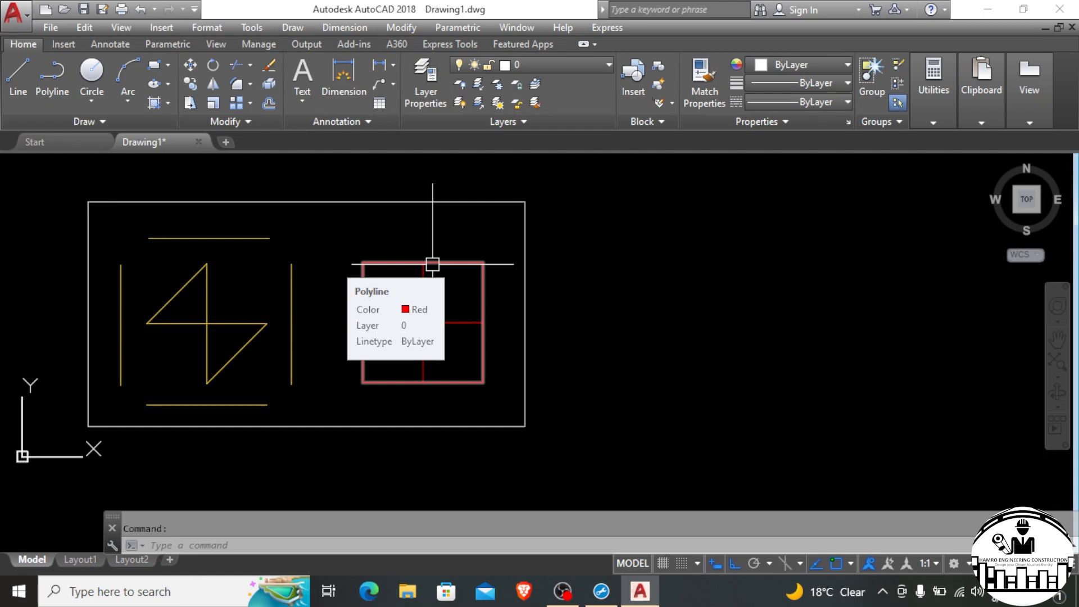
Try moving the red square's polyline outline to the right, outside the enclosing rectangle, and undo the trial edits.
{"action": "left_click", "coordinate": [468, 262]}
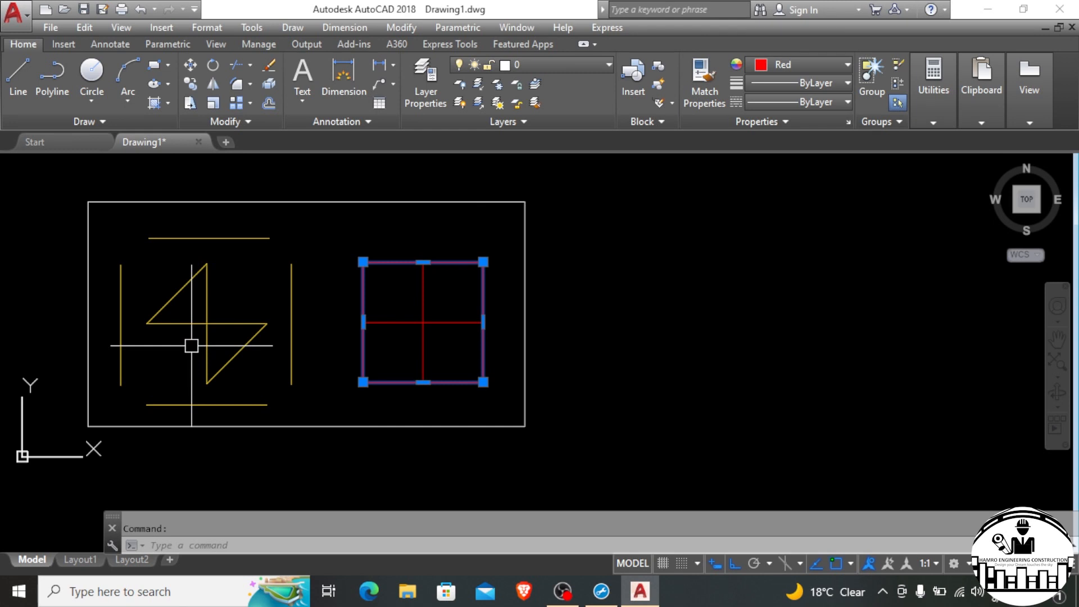
{"action": "left_click_drag", "start_coordinate": [382, 261], "coordinate": [591, 265]}
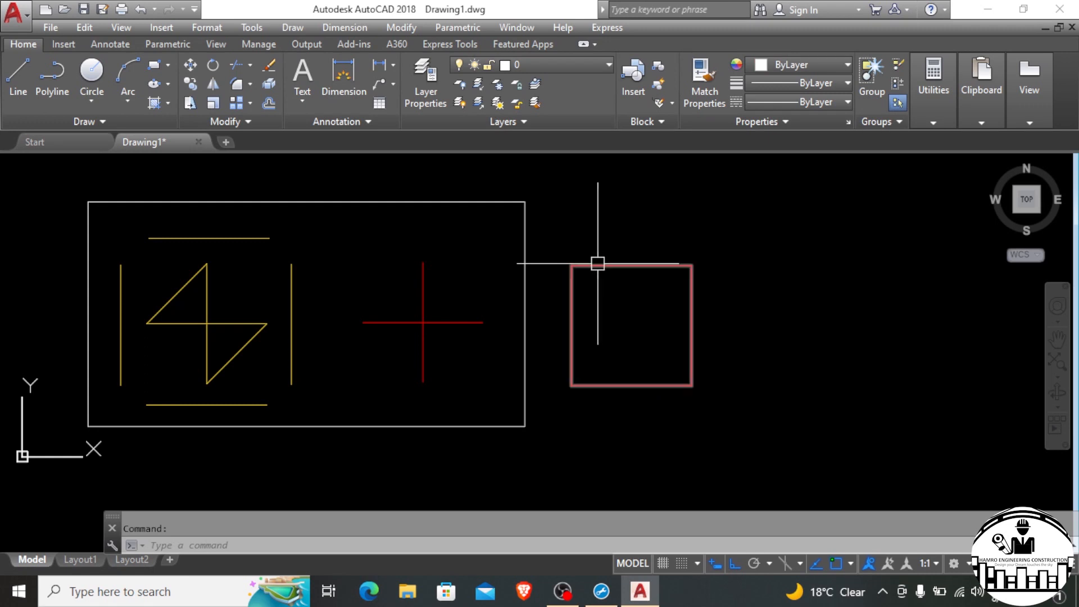
{"action": "key", "text": "ctrl+z"}
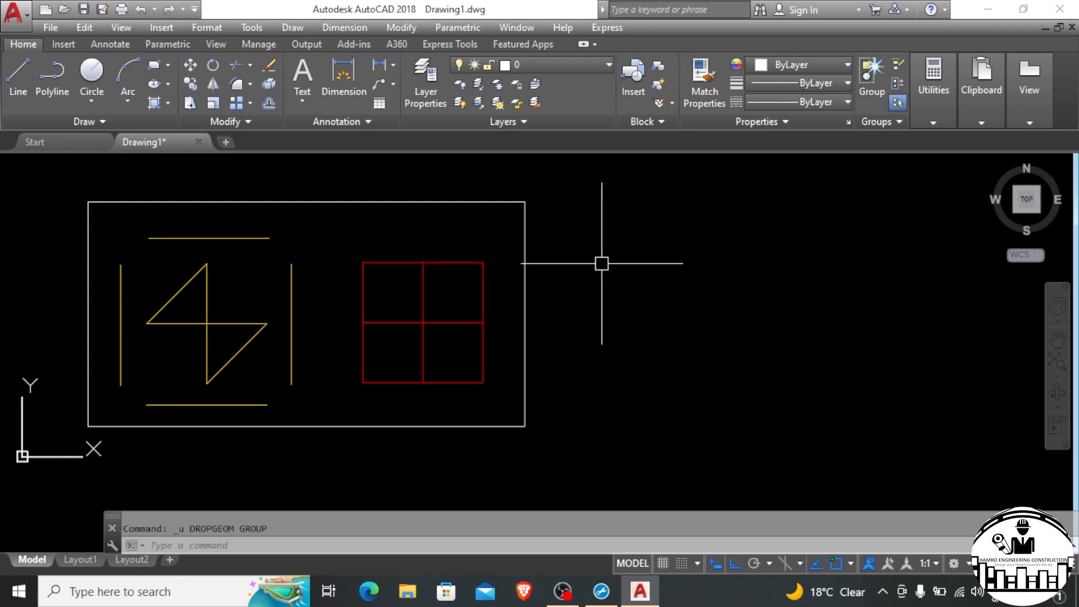
{"action": "left_click", "coordinate": [601, 263]}
{"action": "key", "text": "Escape"}
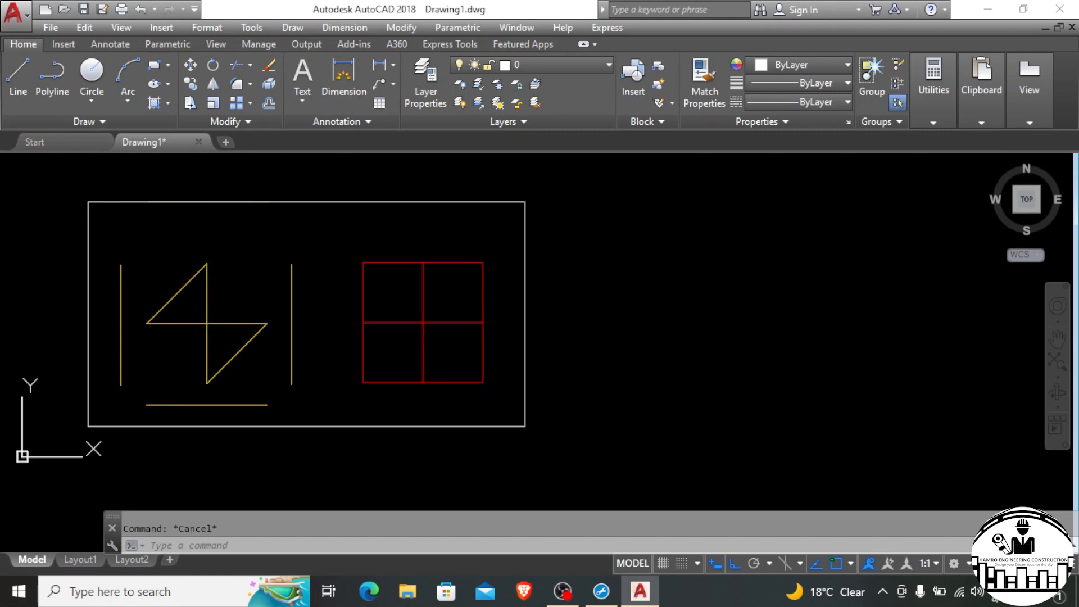
{"action": "key", "text": "ctrl+z"}
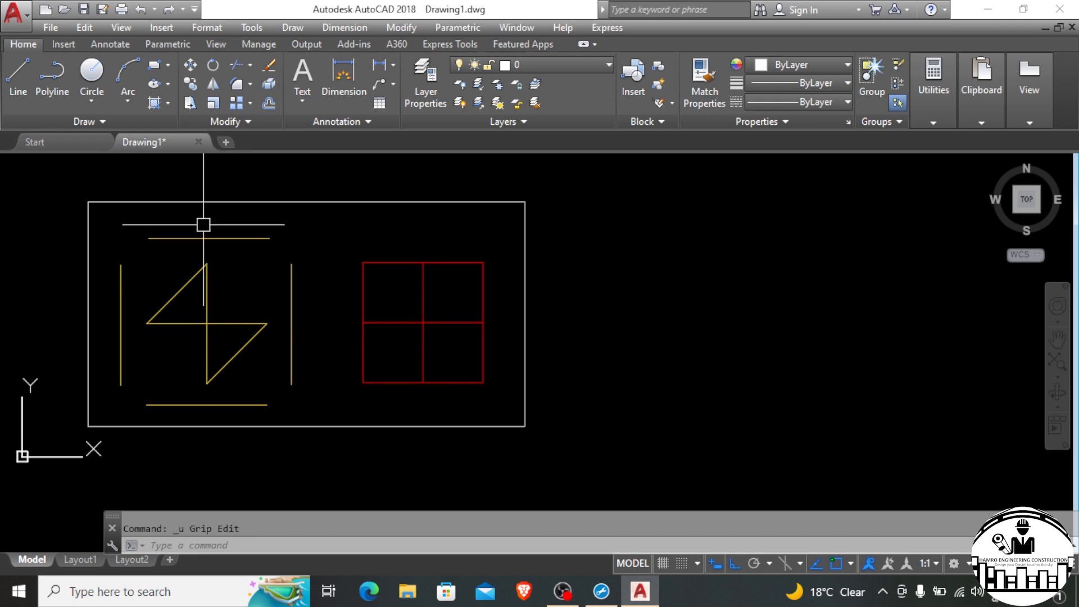
Stretch the right endpoint of the upper yellow line horizontally, past the yellow vertical line on the right.
{"action": "mouse_move", "coordinate": [217, 236]}
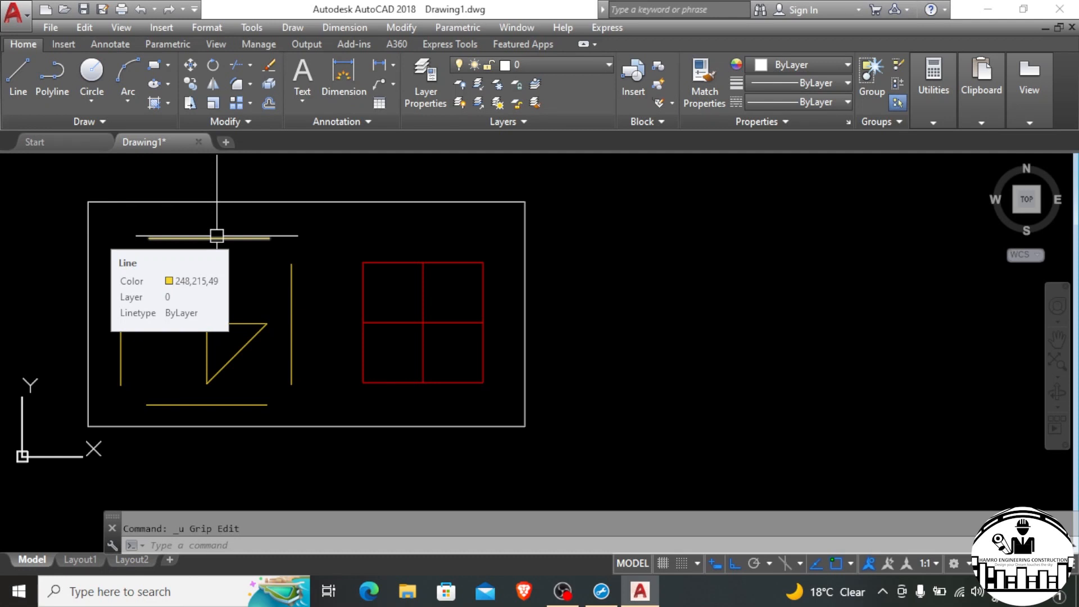
{"action": "left_click", "coordinate": [217, 236]}
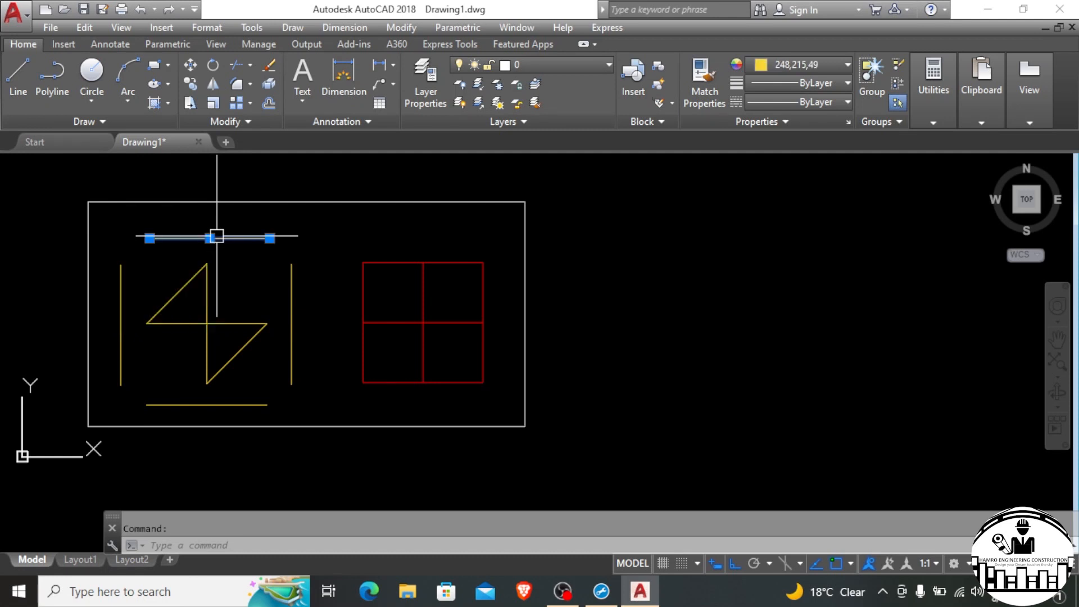
{"action": "mouse_move", "coordinate": [238, 238]}
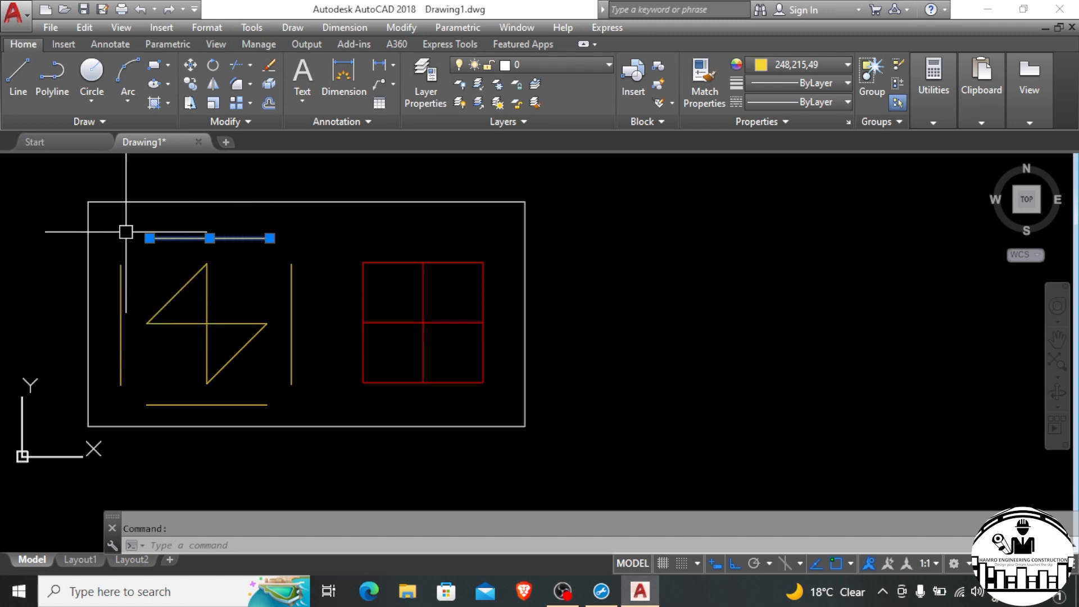
{"action": "mouse_move", "coordinate": [150, 239]}
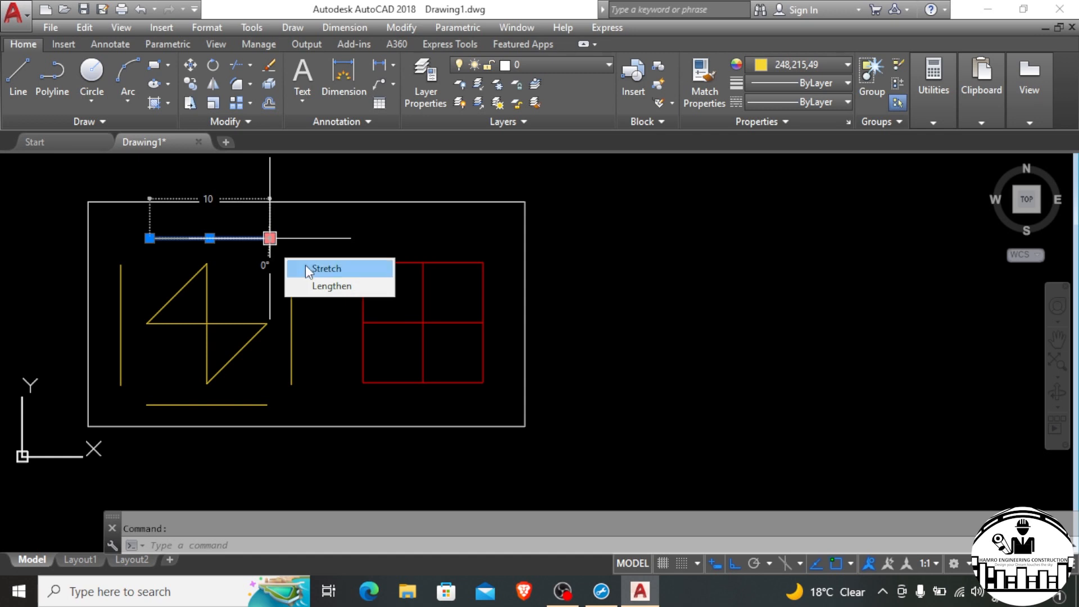
{"action": "left_click", "coordinate": [326, 268]}
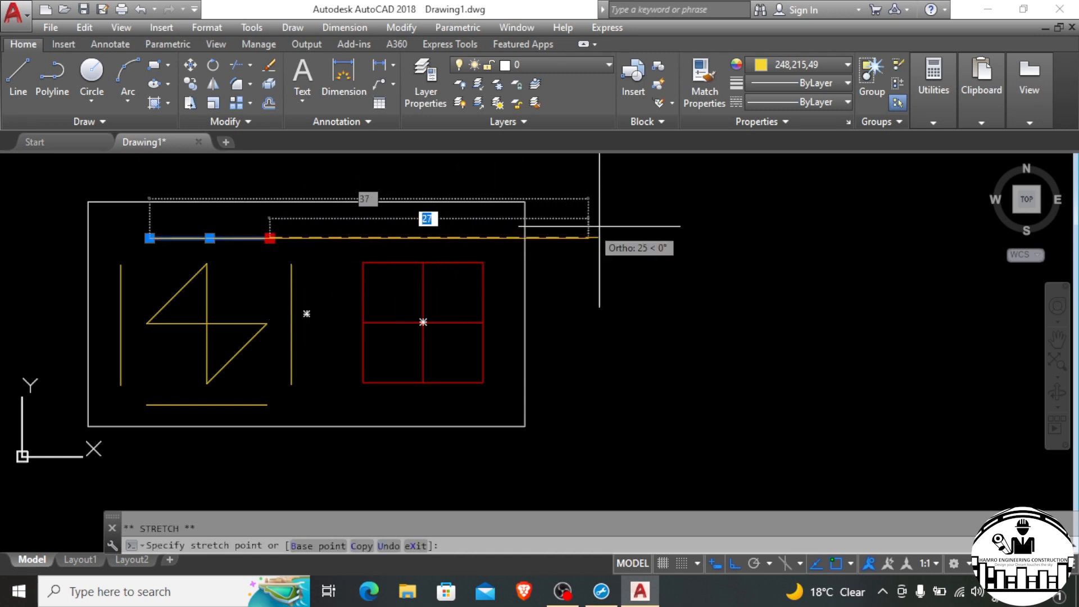
{"action": "left_click", "coordinate": [322, 227]}
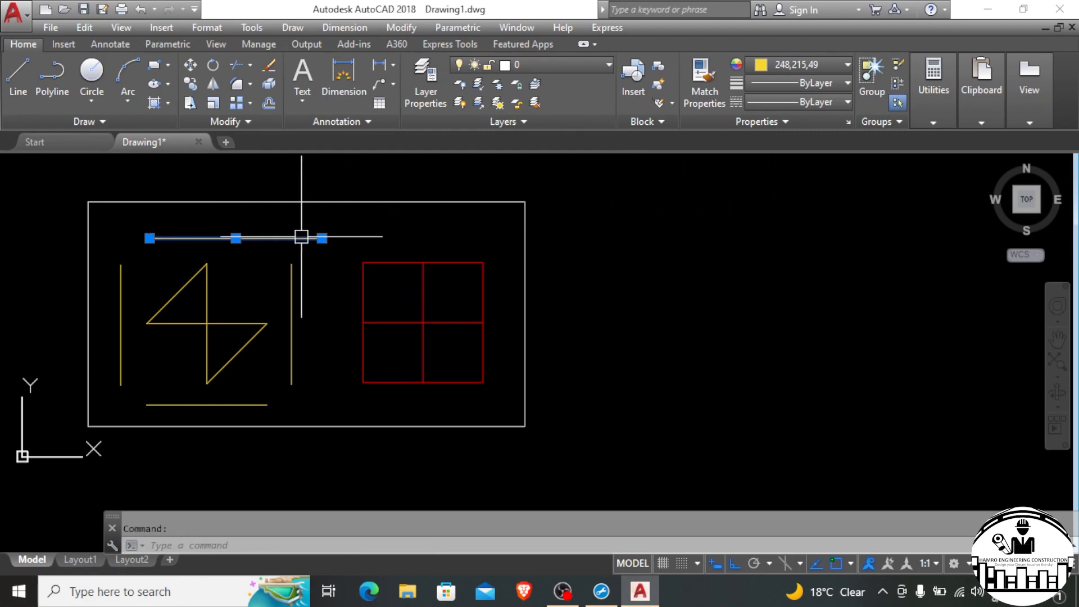
{"action": "key", "text": "Escape"}
Try the Lengthen grip option on the left endpoint of the lower yellow line.
{"action": "left_click", "coordinate": [186, 401]}
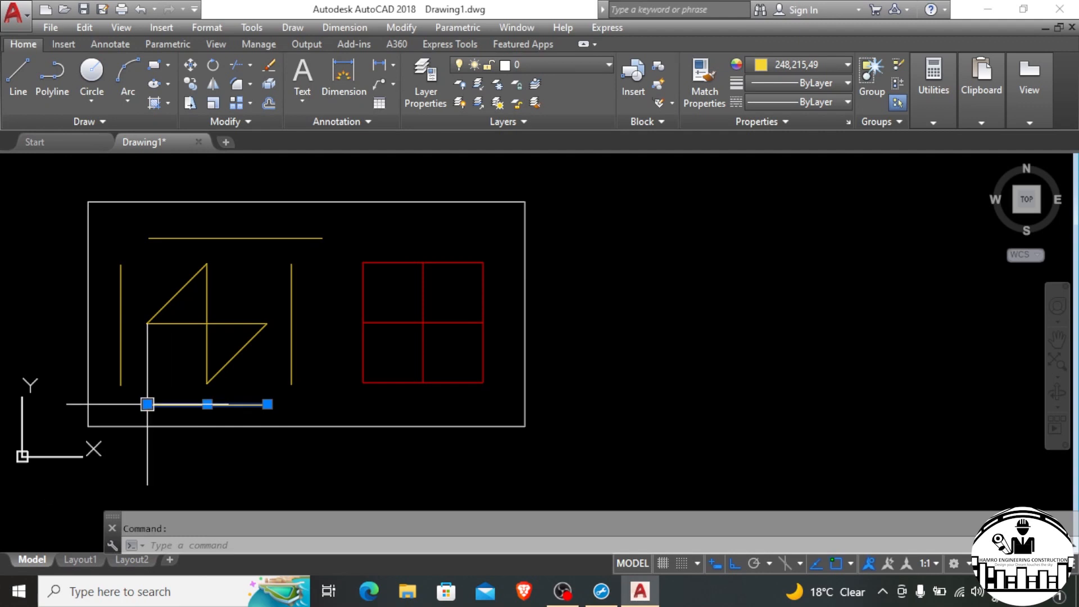
{"action": "left_click", "coordinate": [148, 404]}
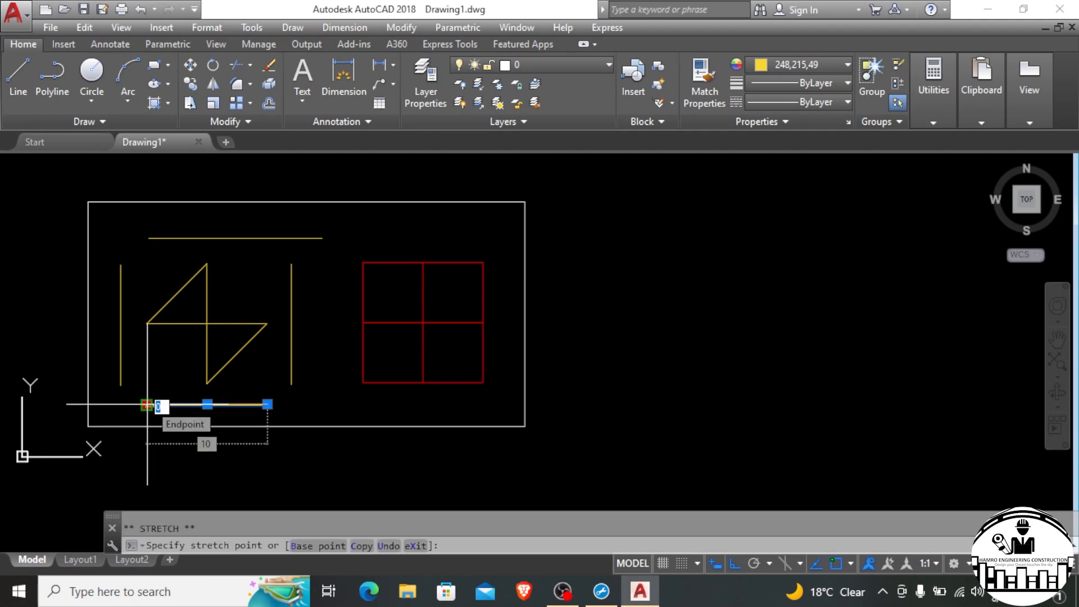
{"action": "key", "text": "Escape"}
{"action": "mouse_move", "coordinate": [147, 404]}
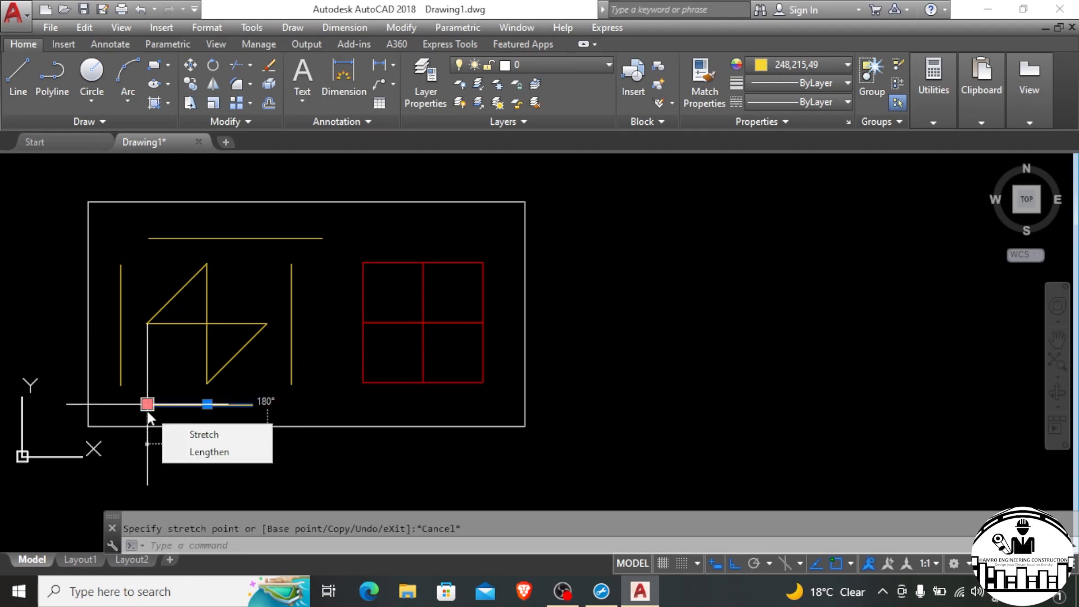
{"action": "left_click", "coordinate": [197, 451]}
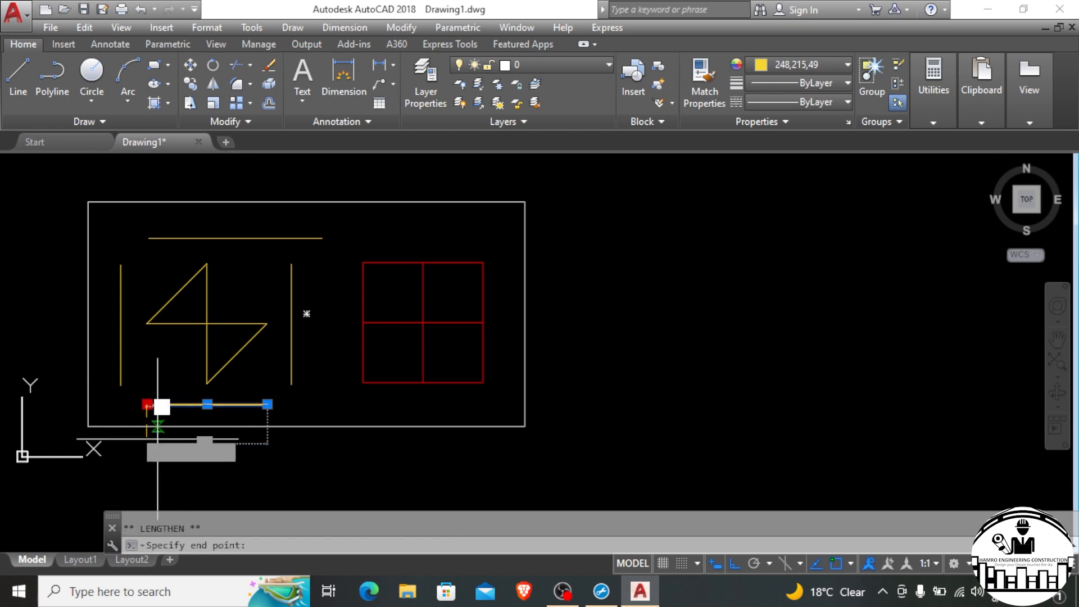
{"action": "key", "text": "Escape"}
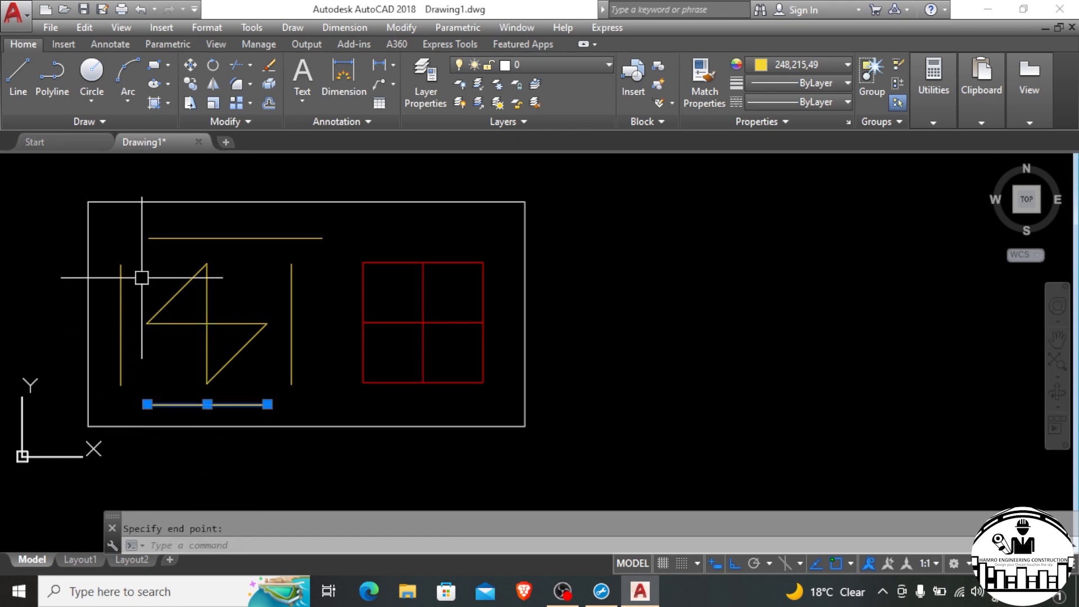
Stretch the left endpoint of the lower yellow line horizontally, past the left edge of the enclosing rectangle.
{"action": "left_click", "coordinate": [147, 404]}
{"action": "left_click", "coordinate": [67, 404]}
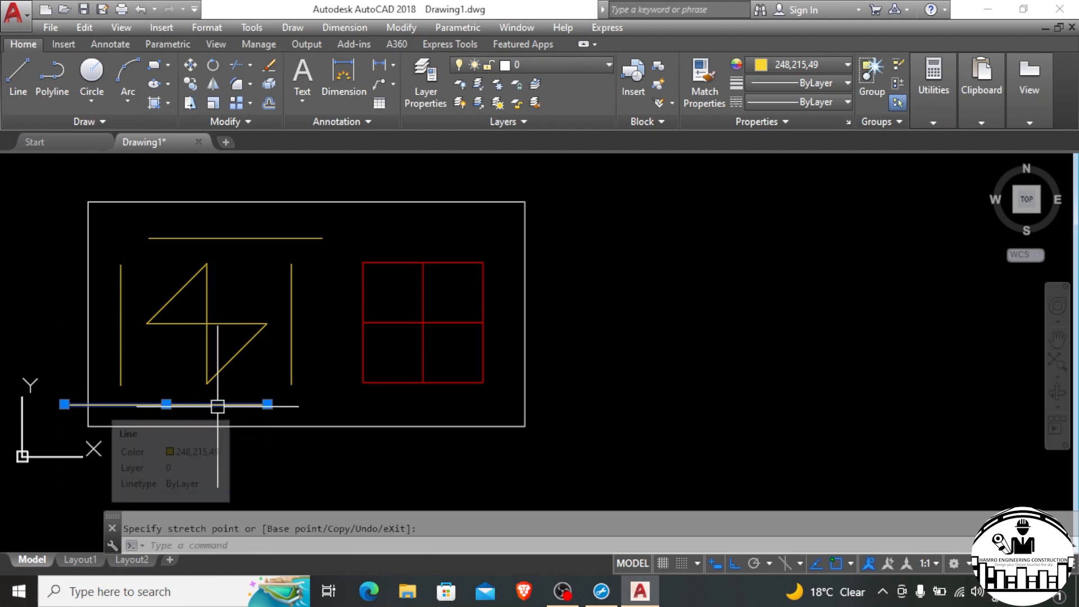
{"action": "key", "text": "Escape"}
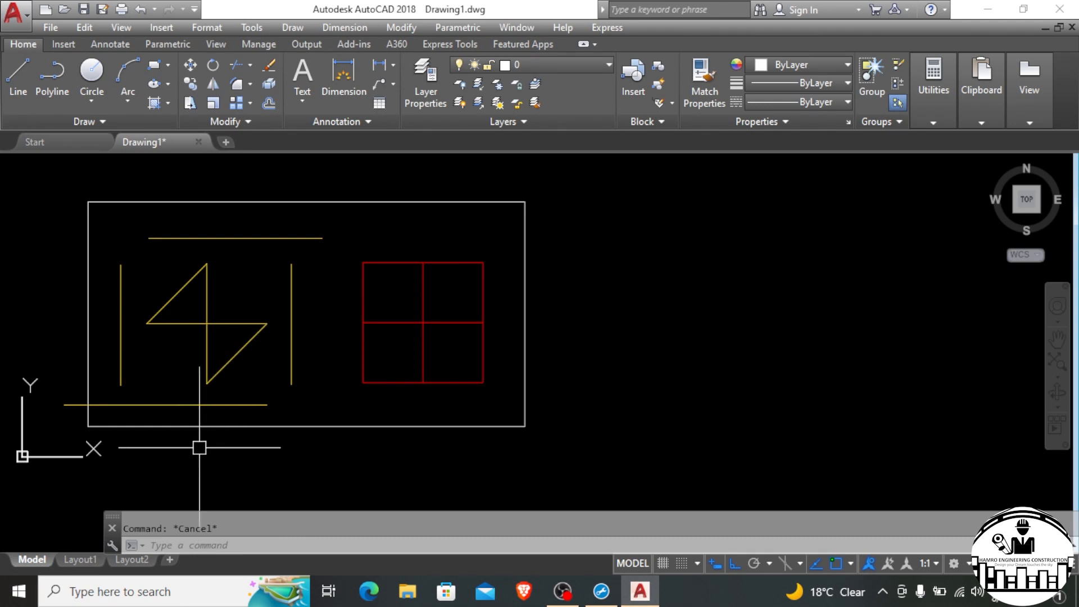
Stretch the top edge of the red square's polyline horizontally to the right, so it crosses the enclosing rectangle's right edge.
{"action": "left_click", "coordinate": [408, 262]}
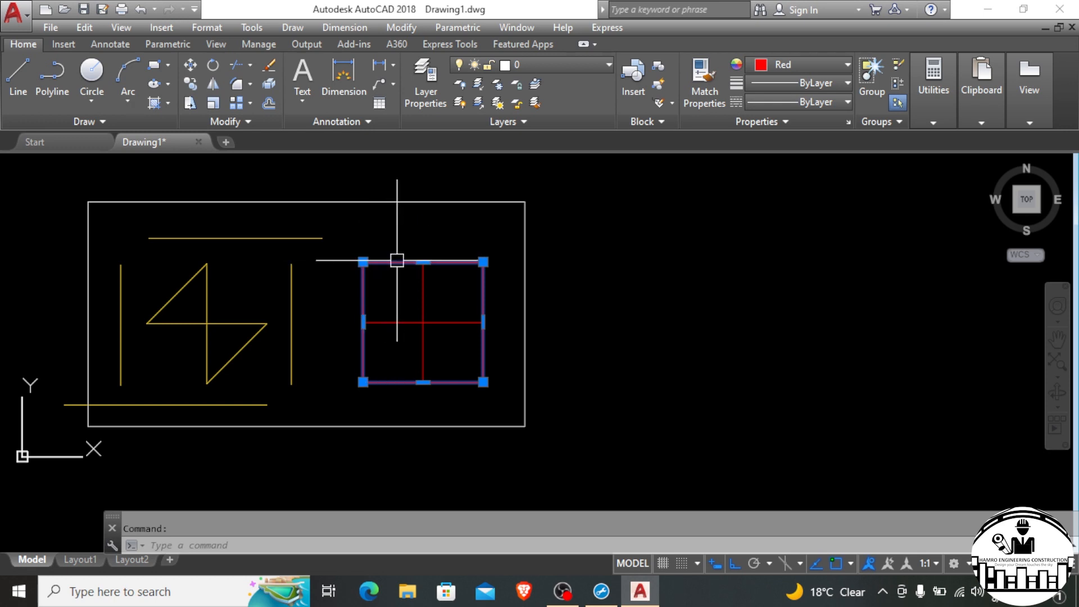
{"action": "mouse_move", "coordinate": [423, 262]}
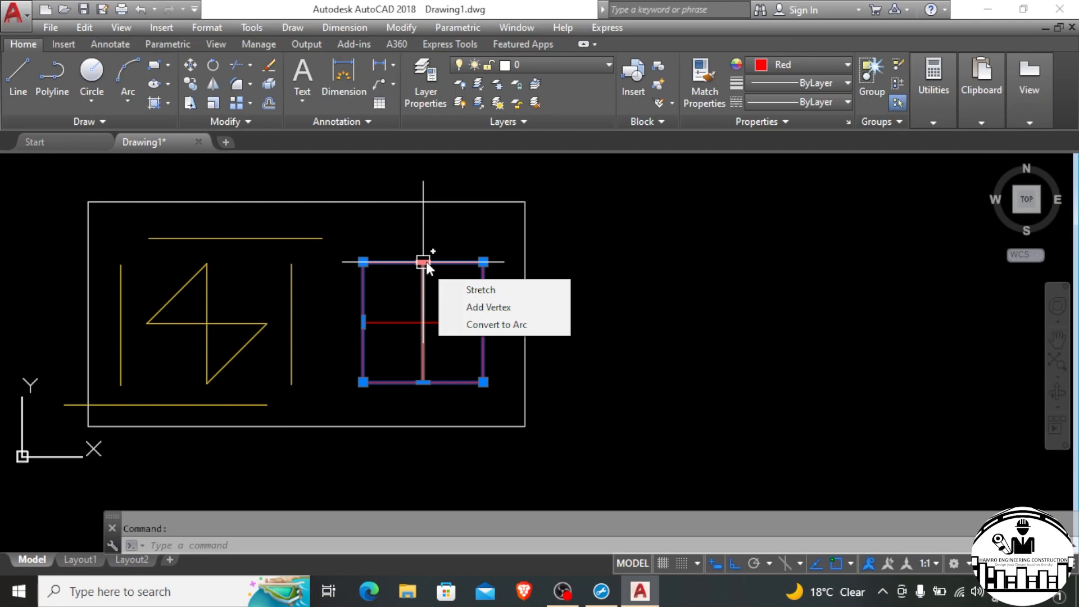
{"action": "left_click", "coordinate": [464, 291]}
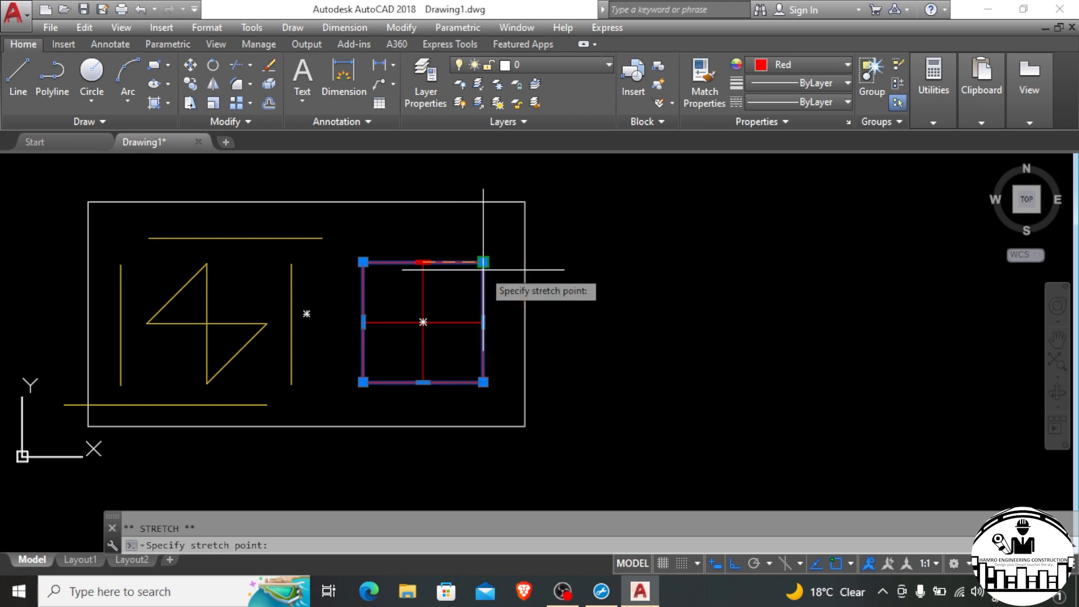
{"action": "left_click", "coordinate": [524, 261]}
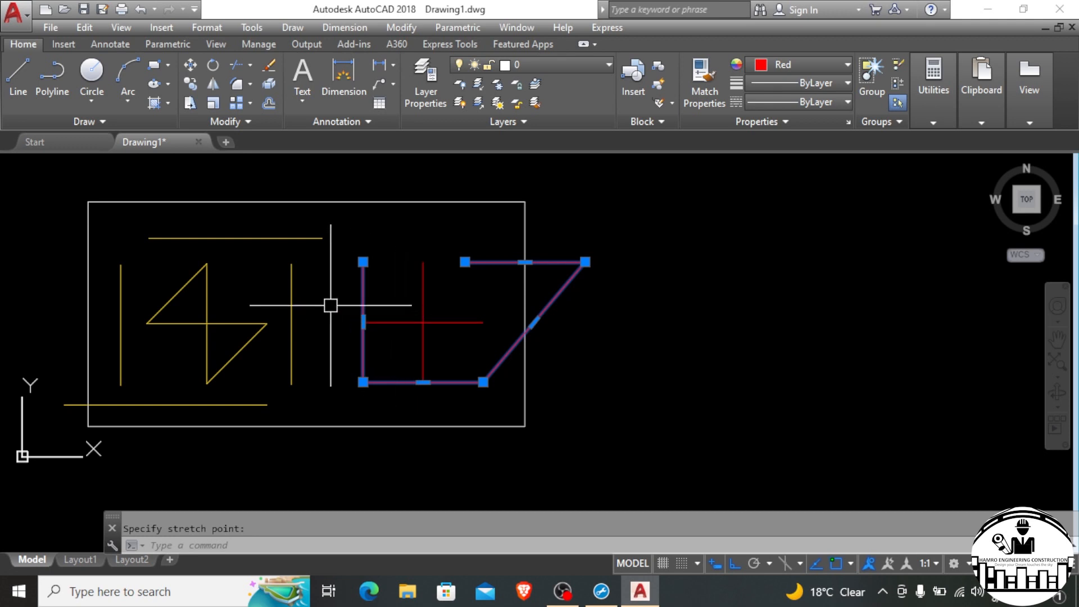
{"action": "key", "text": "Escape"}
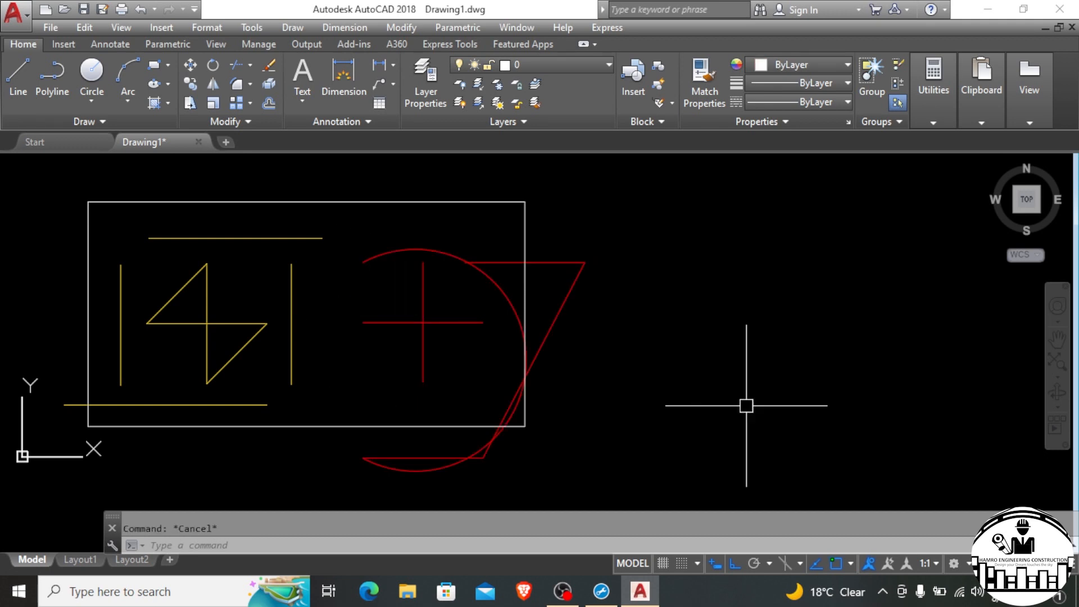
Draw a small rectangle freehand in the empty area to the right of the red shape.
{"action": "left_click", "coordinate": [157, 66]}
{"action": "left_click", "coordinate": [681, 273]}
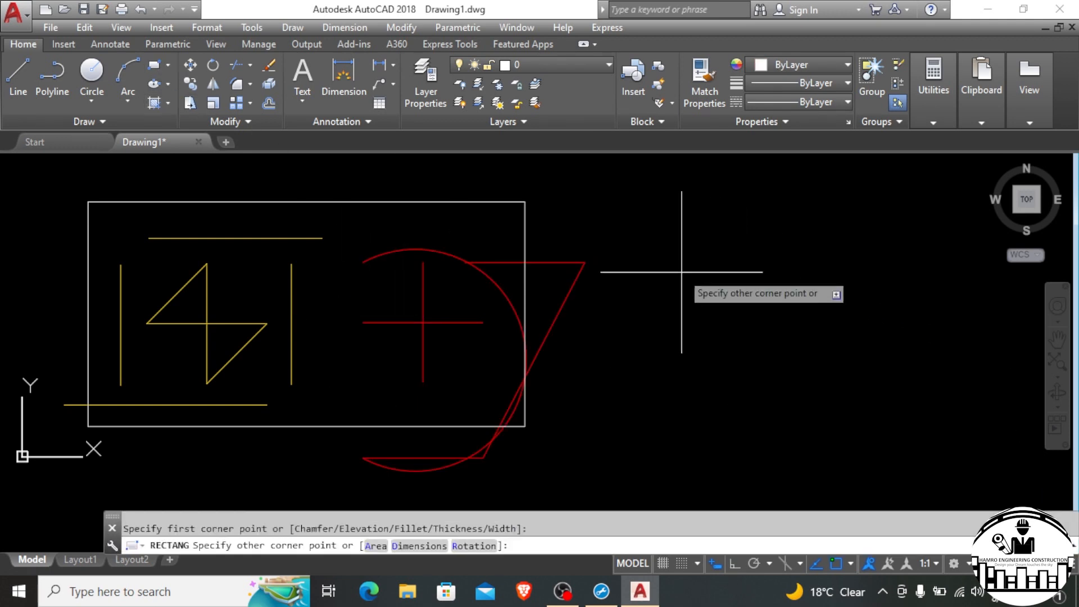
{"action": "left_click", "coordinate": [782, 358]}
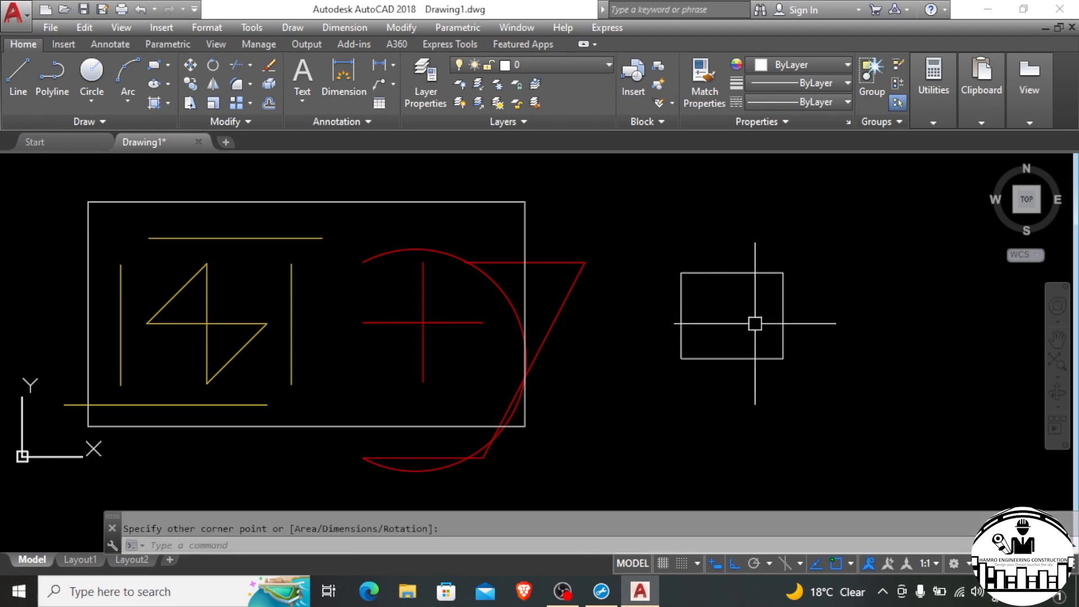
Add a vertex to the small rectangle's right and left sides, each pulled about 5 units outward to form a hexagon.
{"action": "left_click", "coordinate": [740, 272]}
{"action": "mouse_move", "coordinate": [783, 315]}
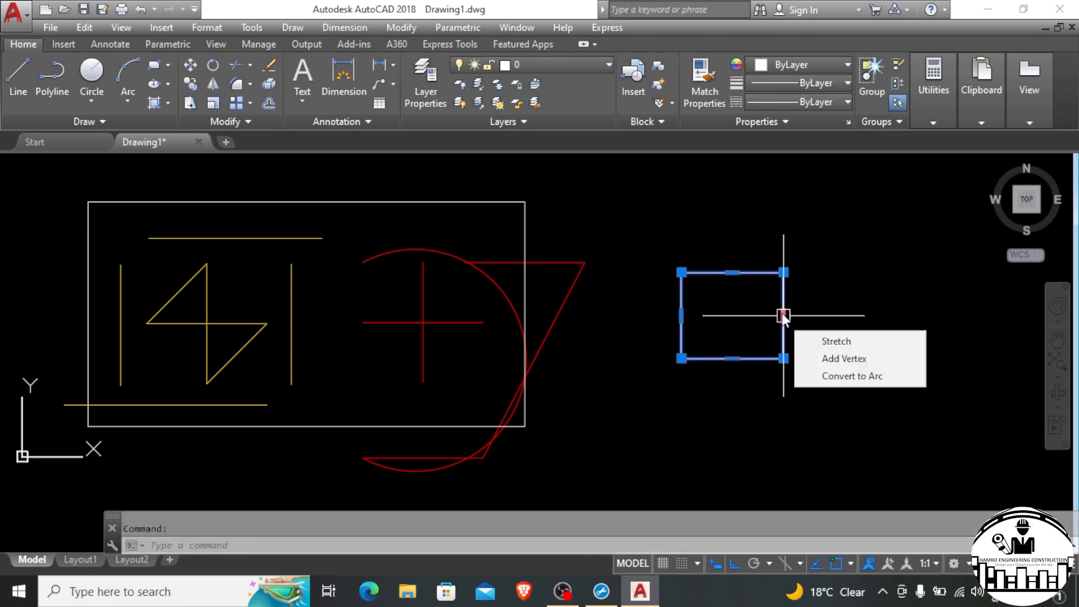
{"action": "left_click", "coordinate": [831, 359]}
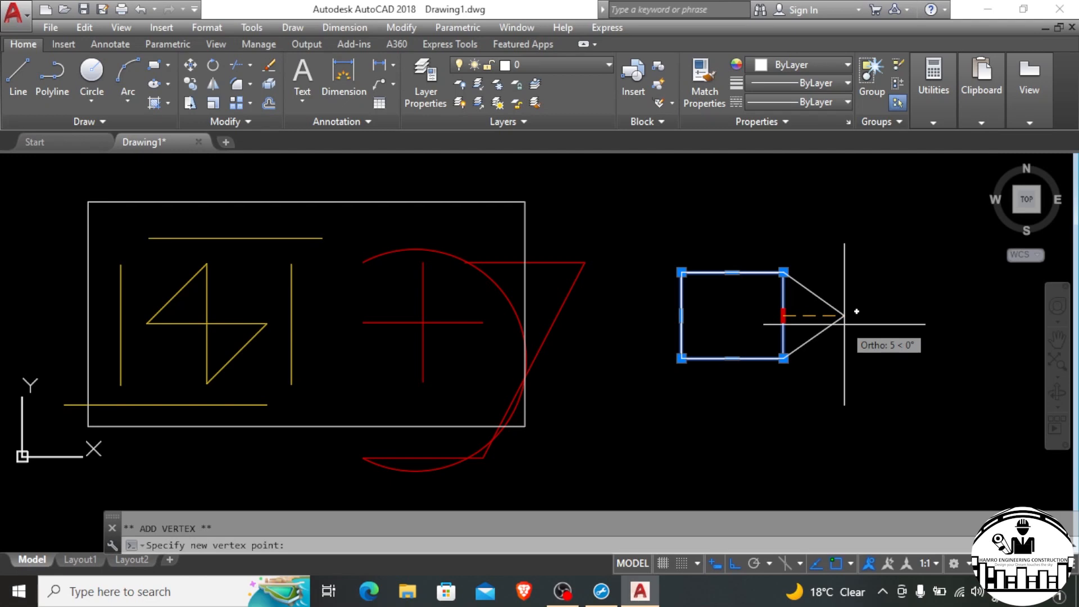
{"action": "left_click", "coordinate": [844, 325]}
{"action": "mouse_move", "coordinate": [682, 315]}
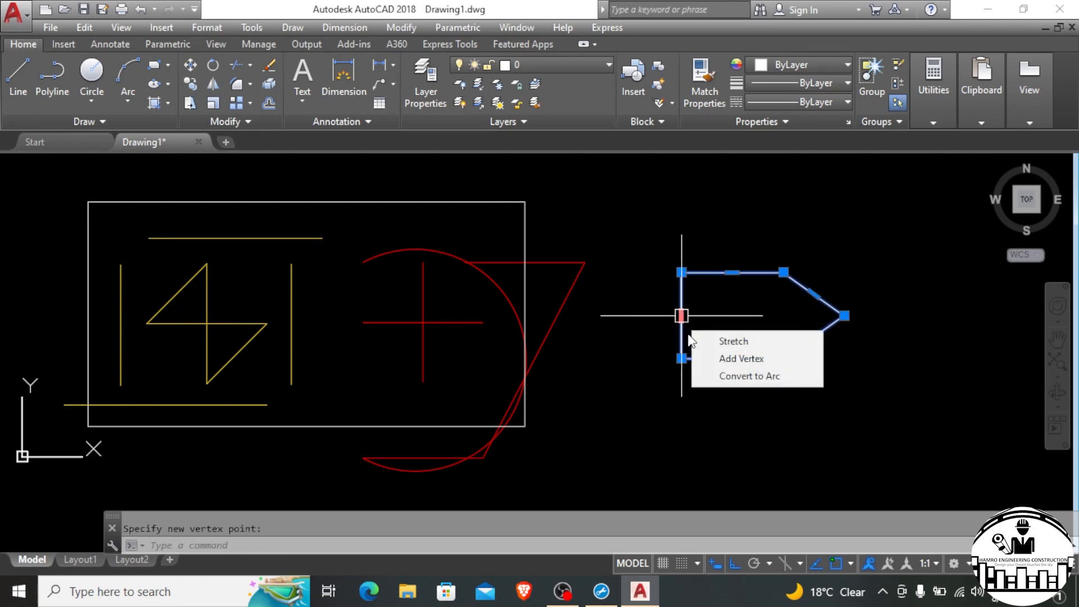
{"action": "left_click", "coordinate": [731, 358]}
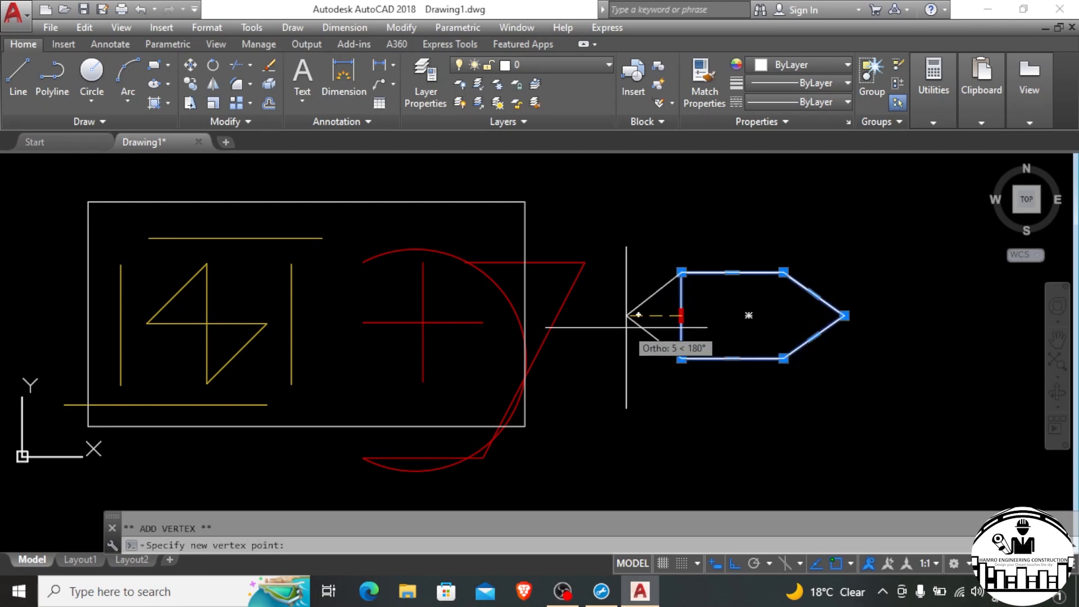
{"action": "left_click", "coordinate": [626, 316]}
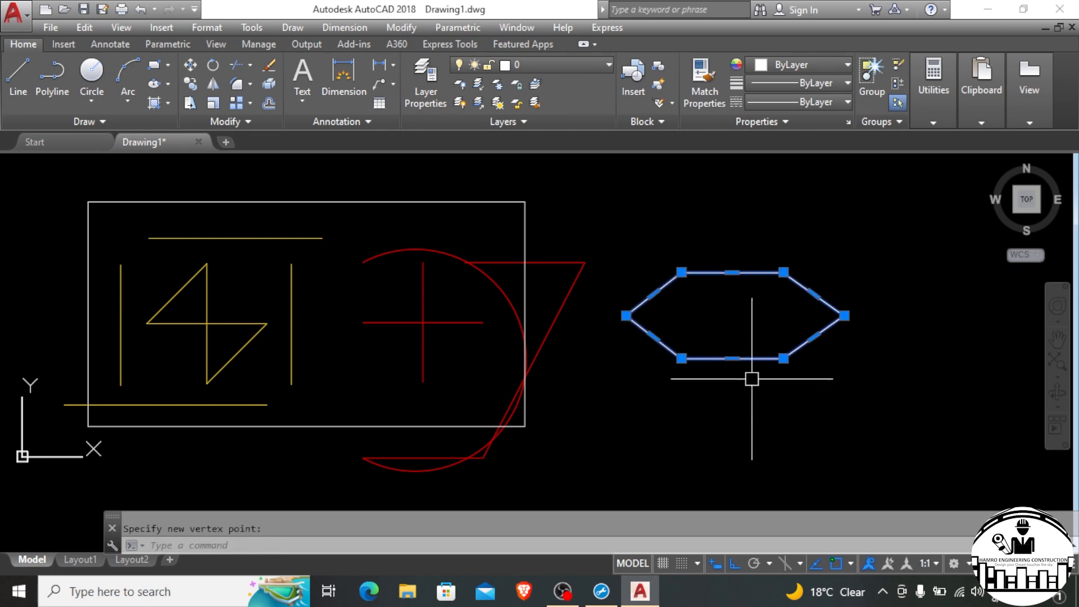
{"action": "key", "text": "Escape"}
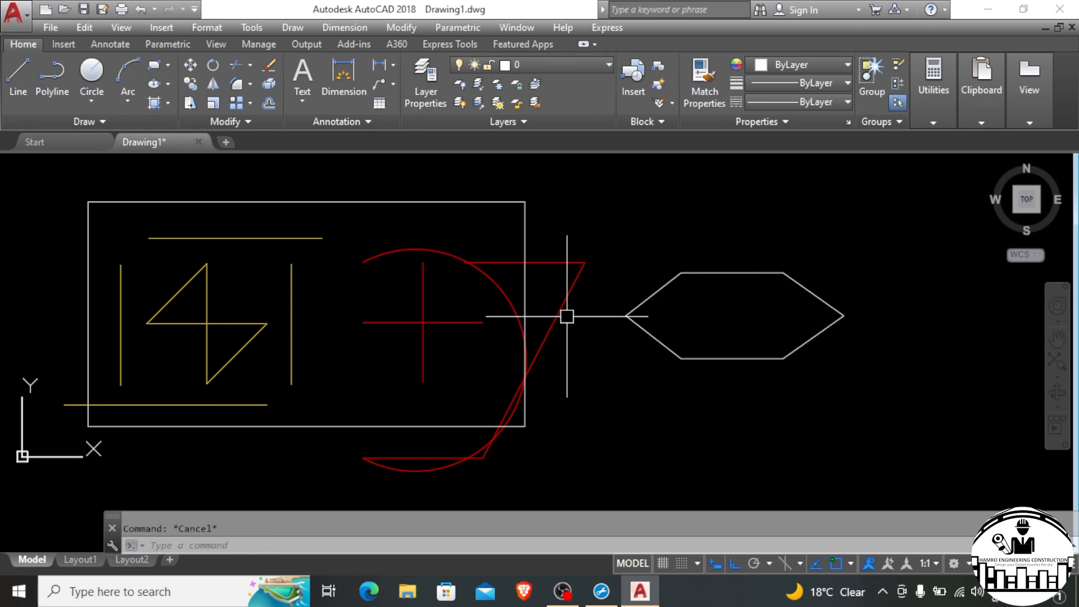
Draw another small rectangle freehand to the right of the white hexagon.
{"action": "scroll", "coordinate": [535, 248], "scroll_direction": "down", "scroll_amount": 1}
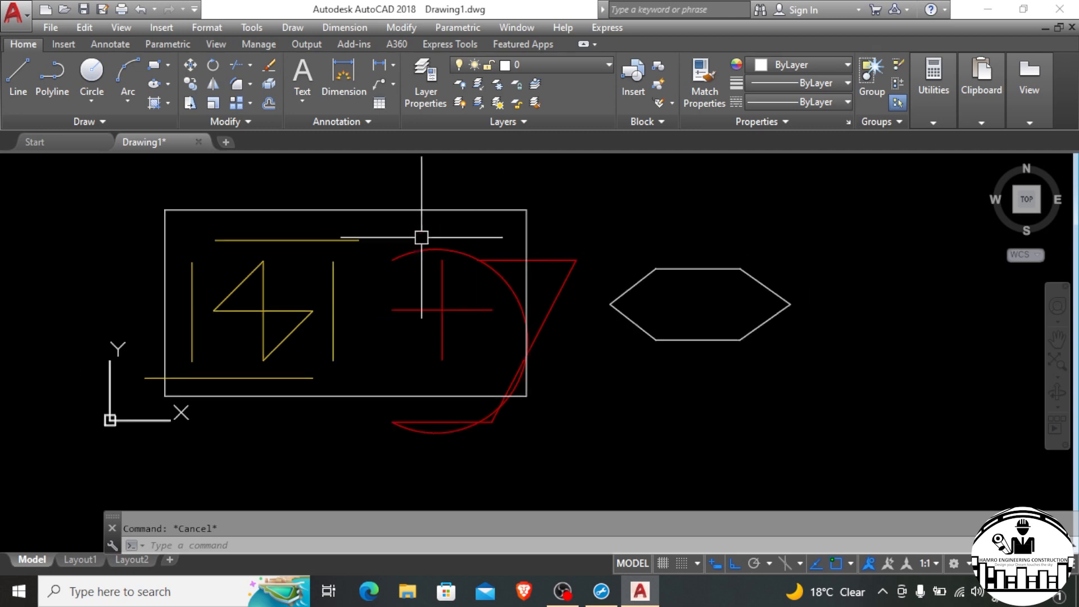
{"action": "left_click", "coordinate": [151, 66]}
{"action": "scroll", "coordinate": [30, 188], "scroll_direction": "down", "scroll_amount": 1}
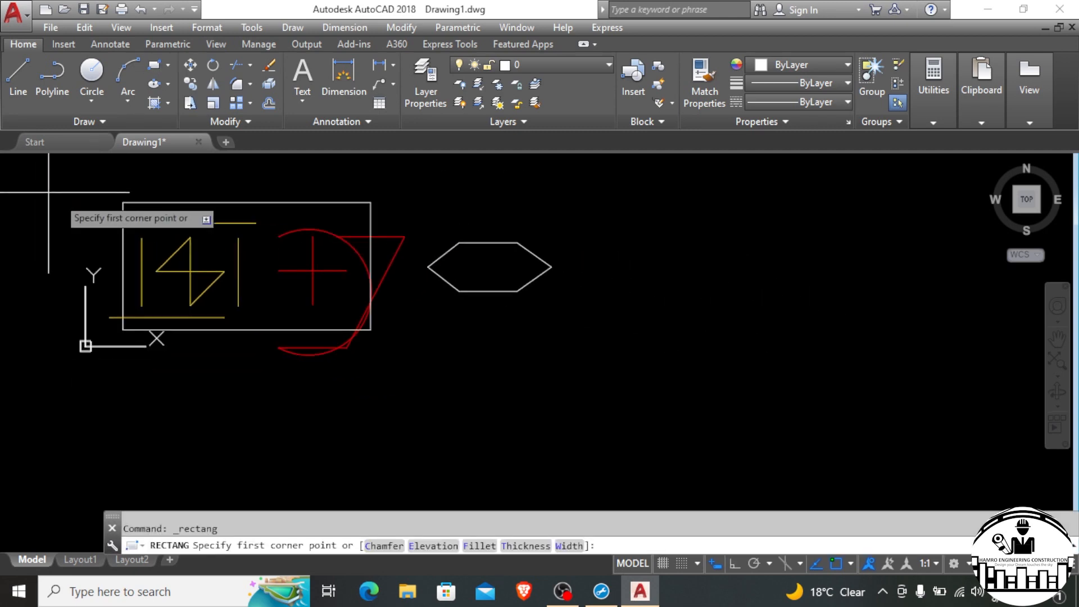
{"action": "left_click", "coordinate": [617, 249]}
{"action": "left_click", "coordinate": [711, 302]}
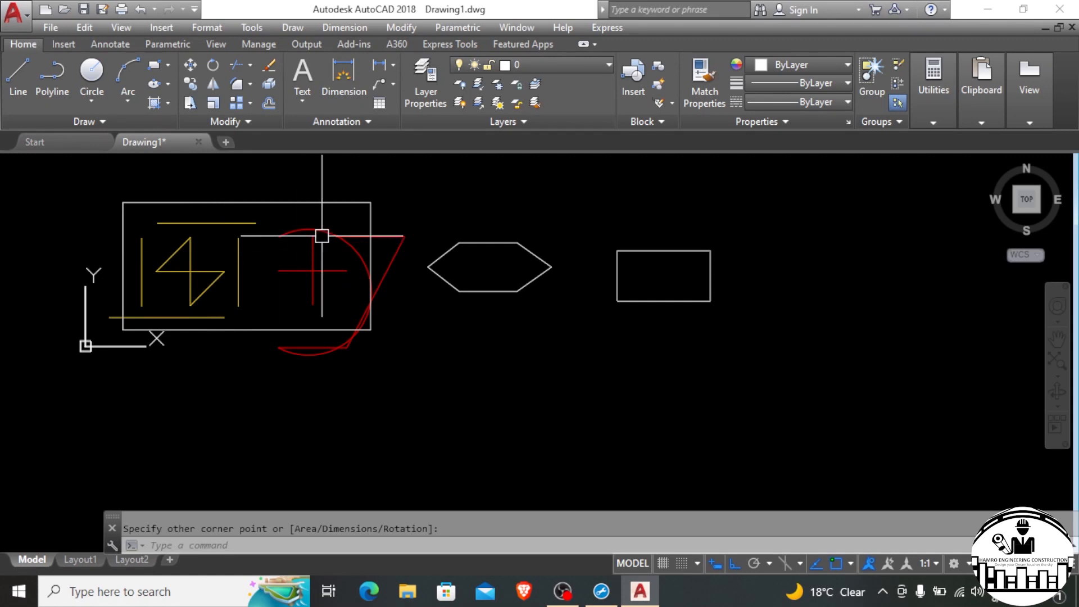
Stretch the new rectangle's top edge horizontally to the right to slant it into a parallelogram.
{"action": "left_click", "coordinate": [634, 251]}
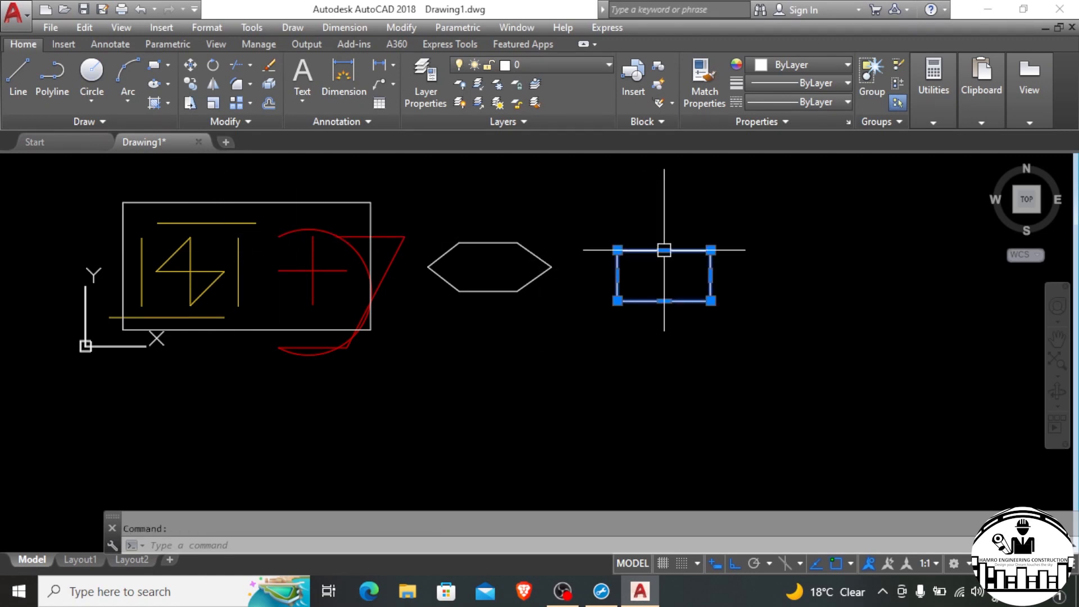
{"action": "mouse_move", "coordinate": [665, 250]}
{"action": "left_click", "coordinate": [709, 276]}
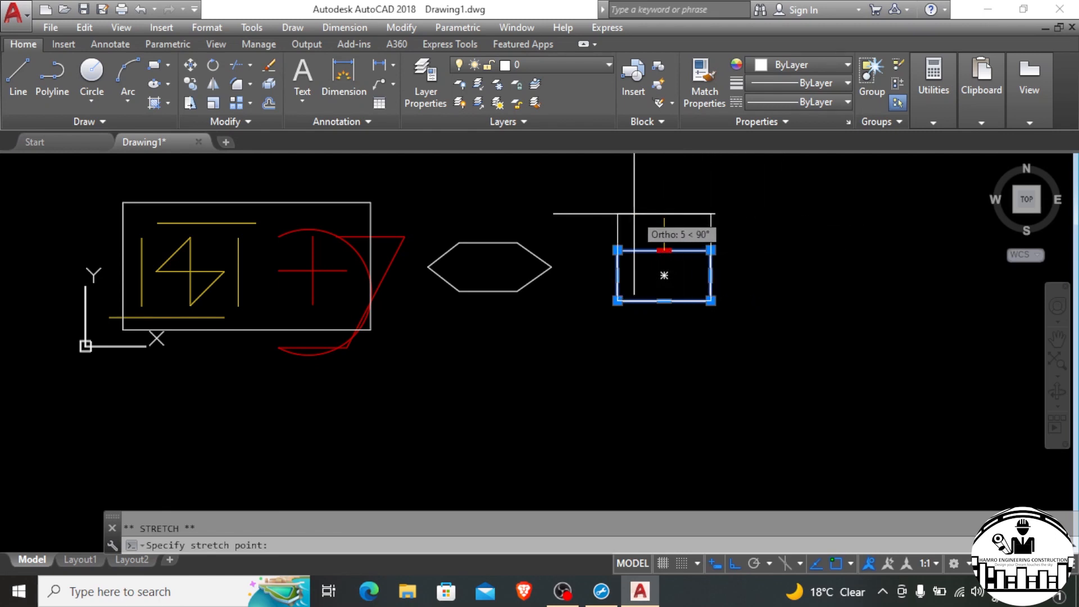
{"action": "left_click", "coordinate": [733, 228]}
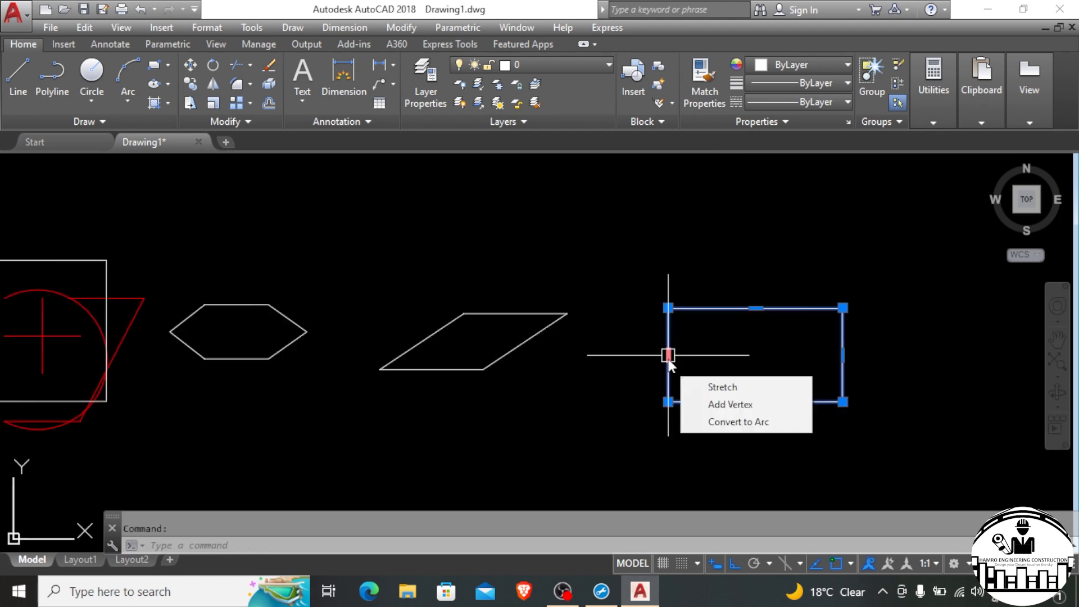
{"action": "left_click", "coordinate": [756, 308]}
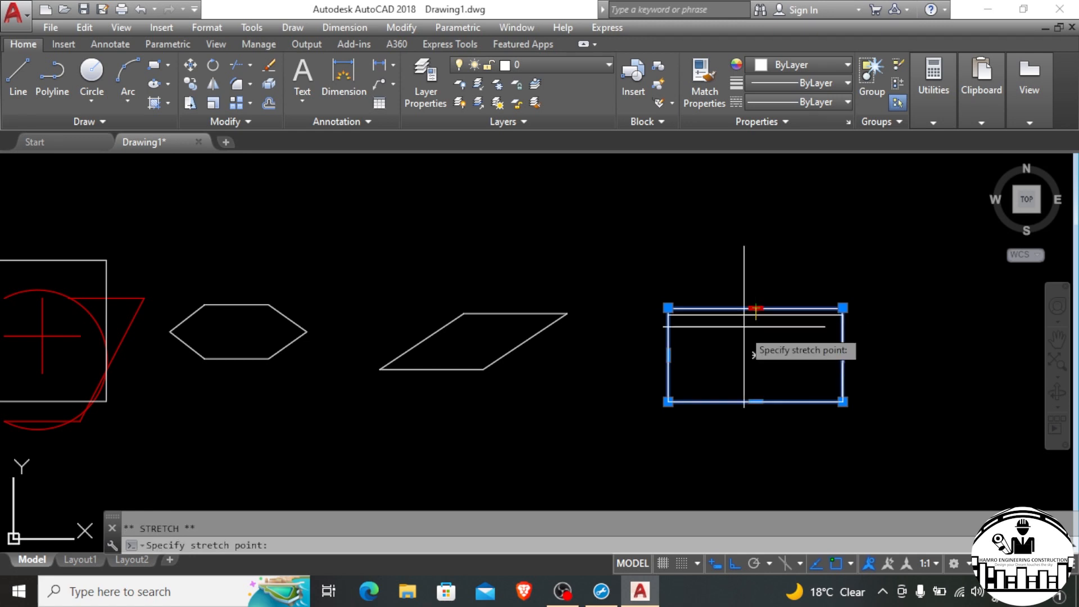
{"action": "key", "text": "Escape"}
{"action": "left_click", "coordinate": [756, 308]}
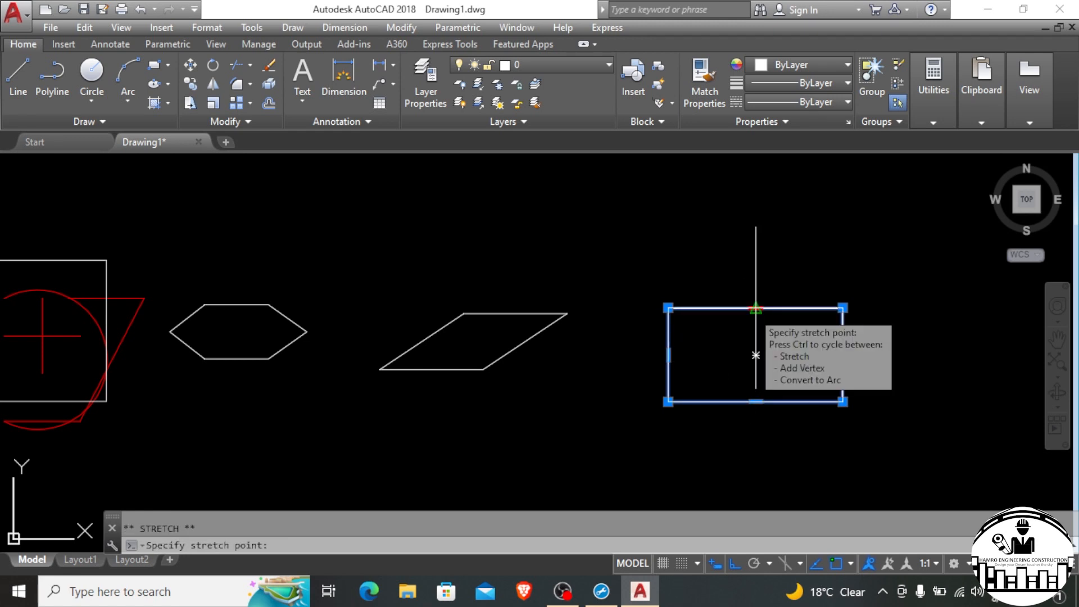
{"action": "key", "text": "Escape"}
Convert the top edge of the rectangle right of the parallelogram to an arc bulging upward.
{"action": "mouse_move", "coordinate": [753, 311]}
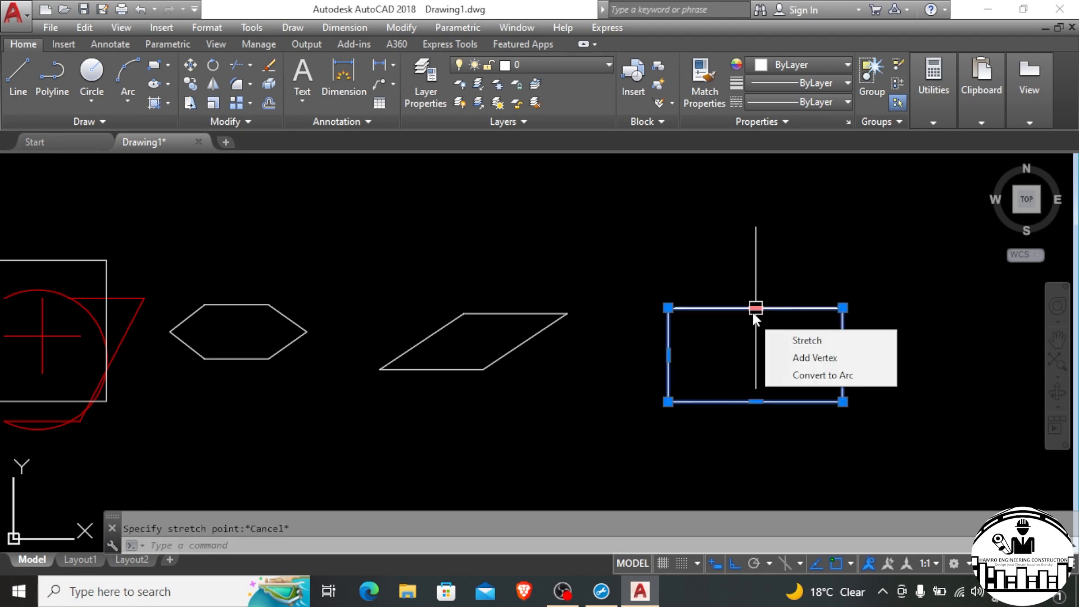
{"action": "left_click", "coordinate": [788, 381]}
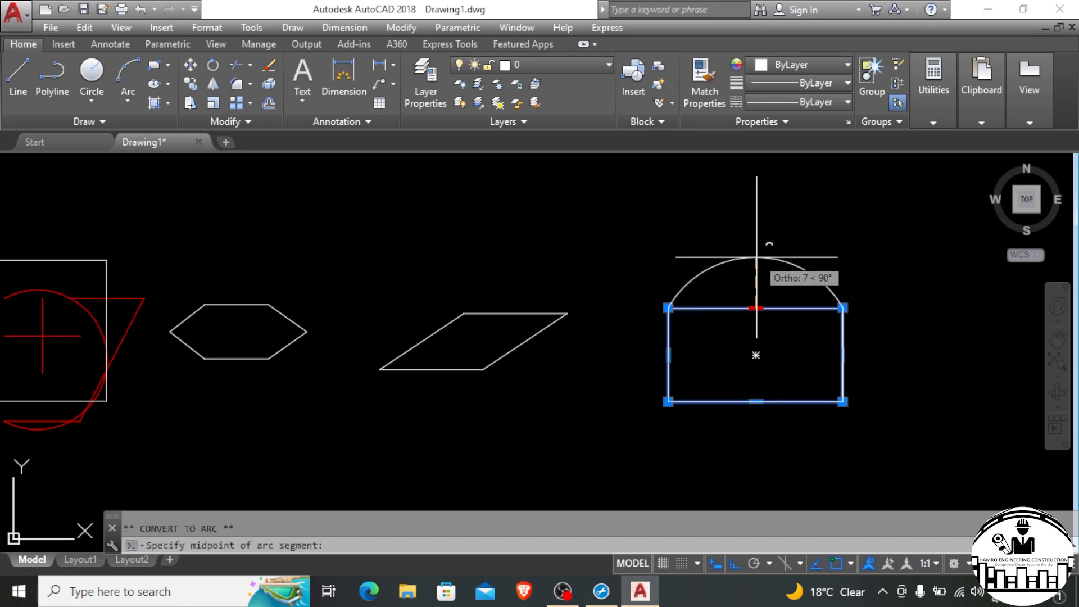
{"action": "left_click", "coordinate": [756, 248]}
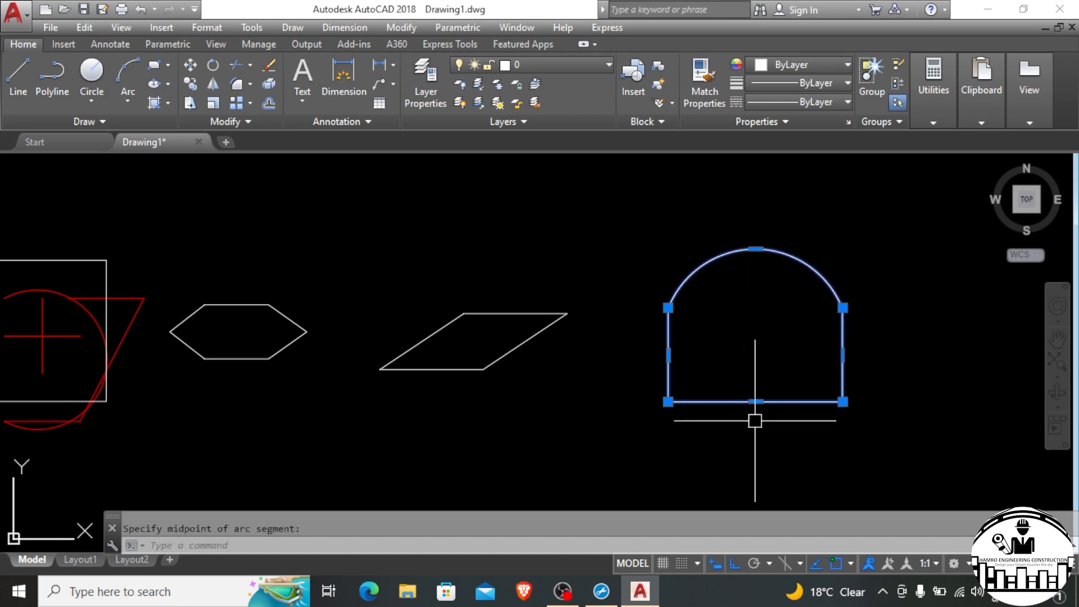
{"action": "left_click", "coordinate": [756, 401]}
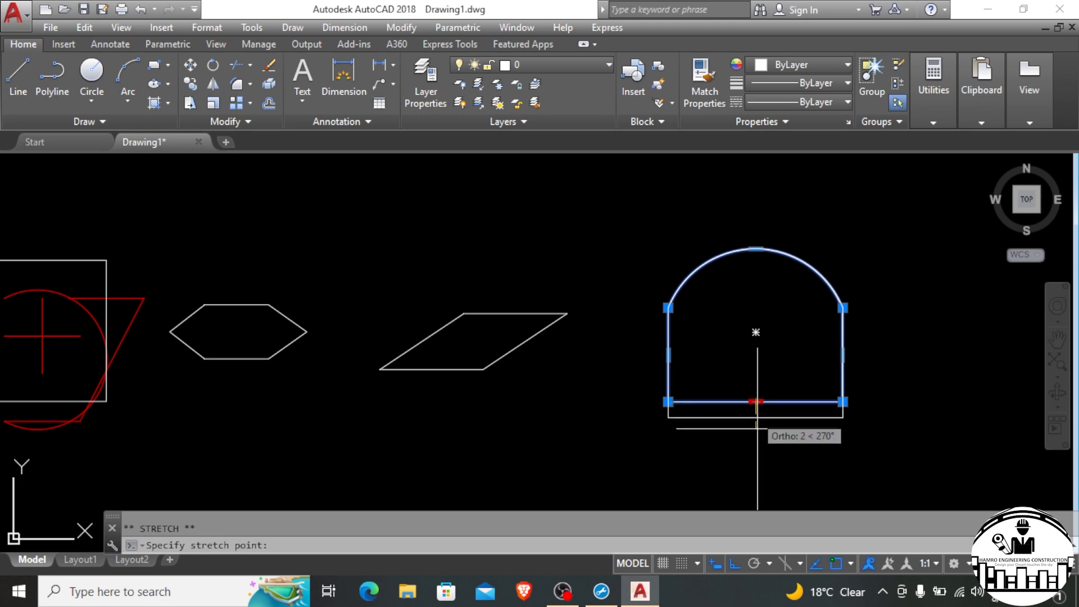
{"action": "key", "text": "Escape"}
{"action": "key", "text": "Escape"}
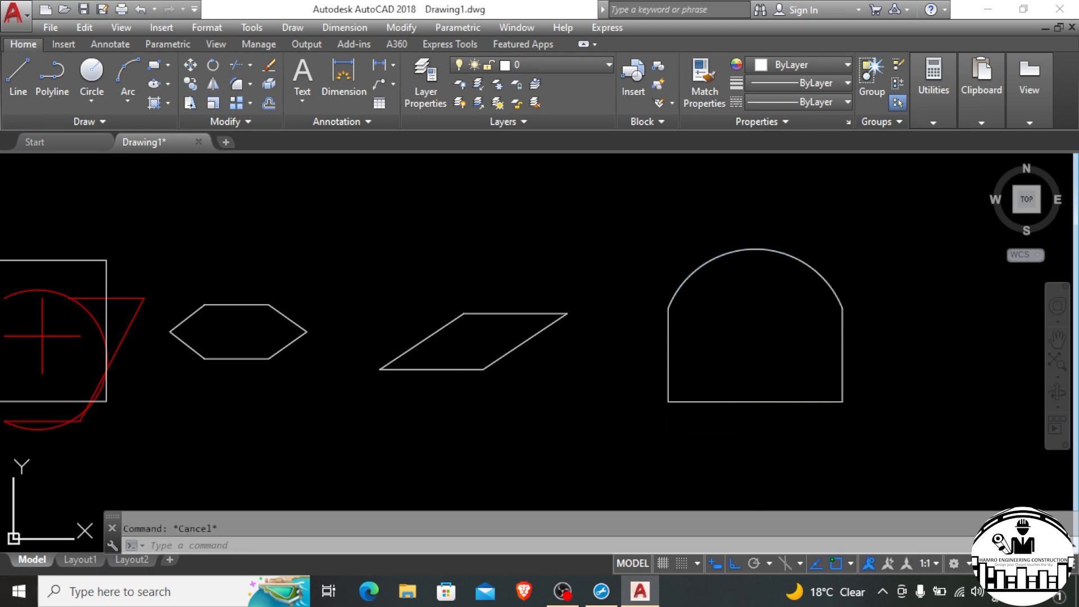
Convert the bottom edge of the arch-topped shape to an arc bulging downward, matching the top arc.
{"action": "left_click", "coordinate": [753, 401]}
{"action": "mouse_move", "coordinate": [756, 402]}
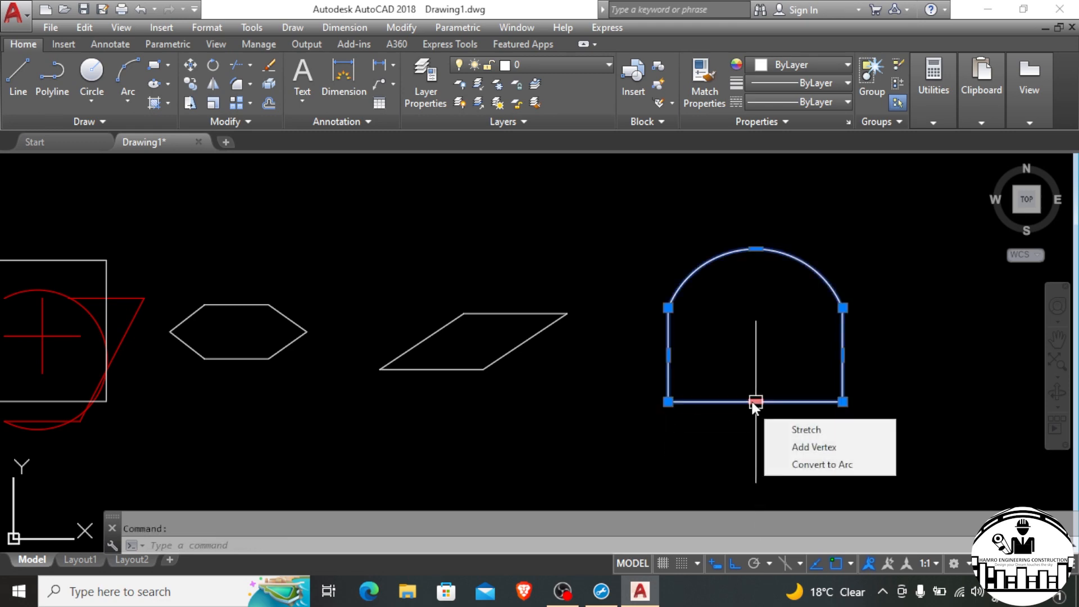
{"action": "left_click", "coordinate": [808, 466]}
{"action": "left_click", "coordinate": [775, 461]}
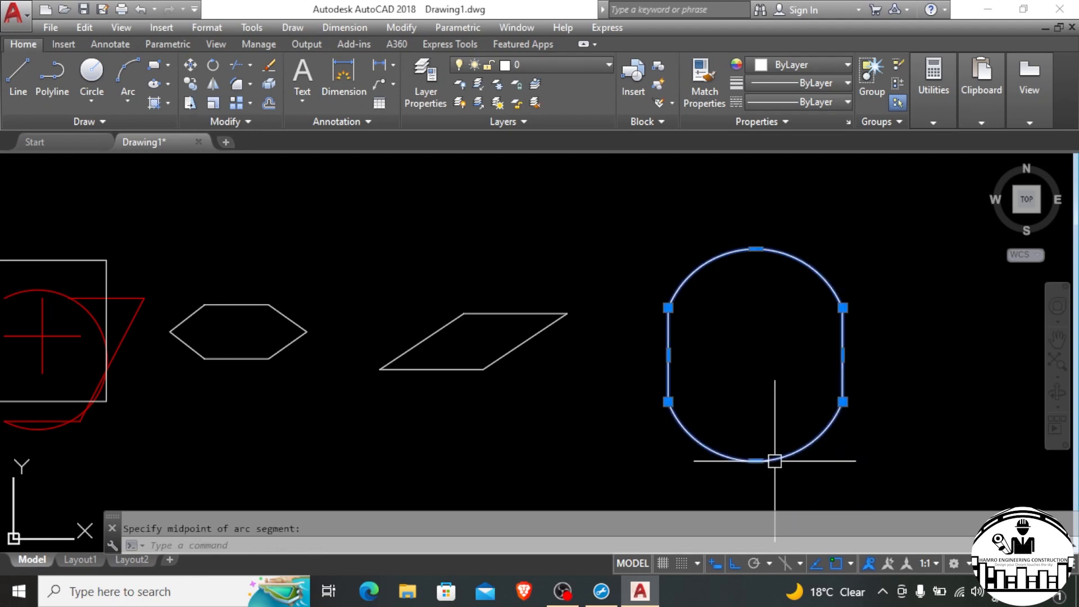
{"action": "scroll", "coordinate": [421, 397], "scroll_direction": "down", "scroll_amount": 2}
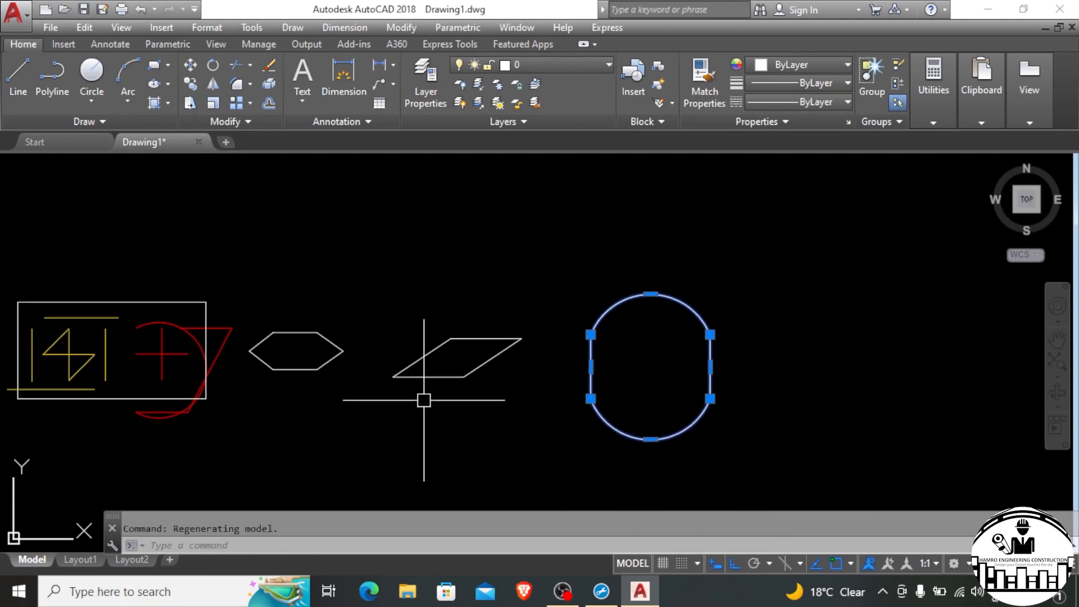
{"action": "scroll", "coordinate": [452, 301], "scroll_direction": "down", "scroll_amount": 2}
{"action": "scroll", "coordinate": [228, 339], "scroll_direction": "up", "scroll_amount": 2}
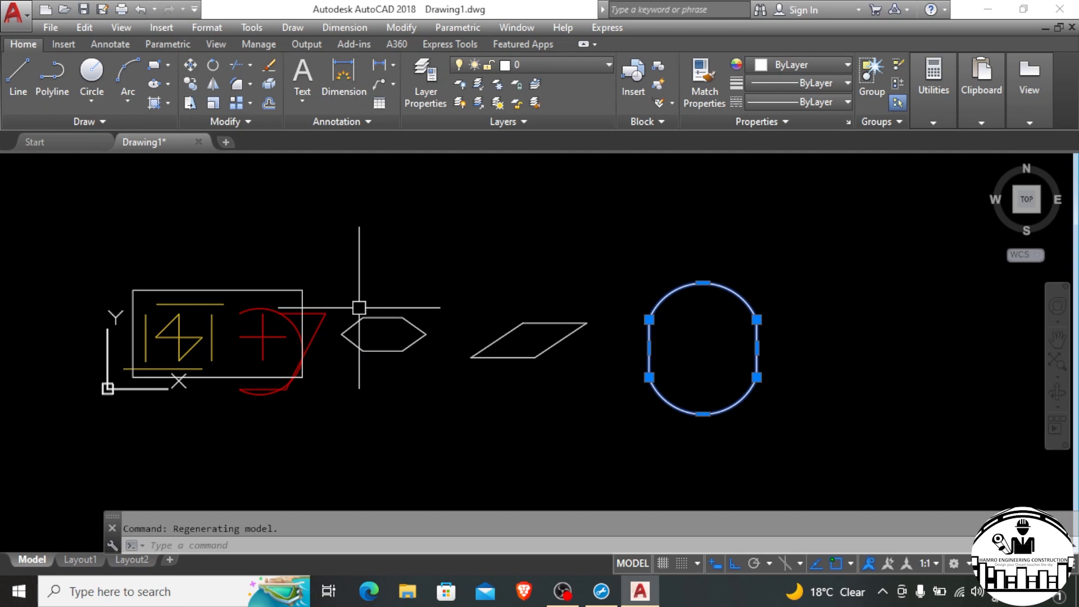
{"action": "key", "text": "Escape"}
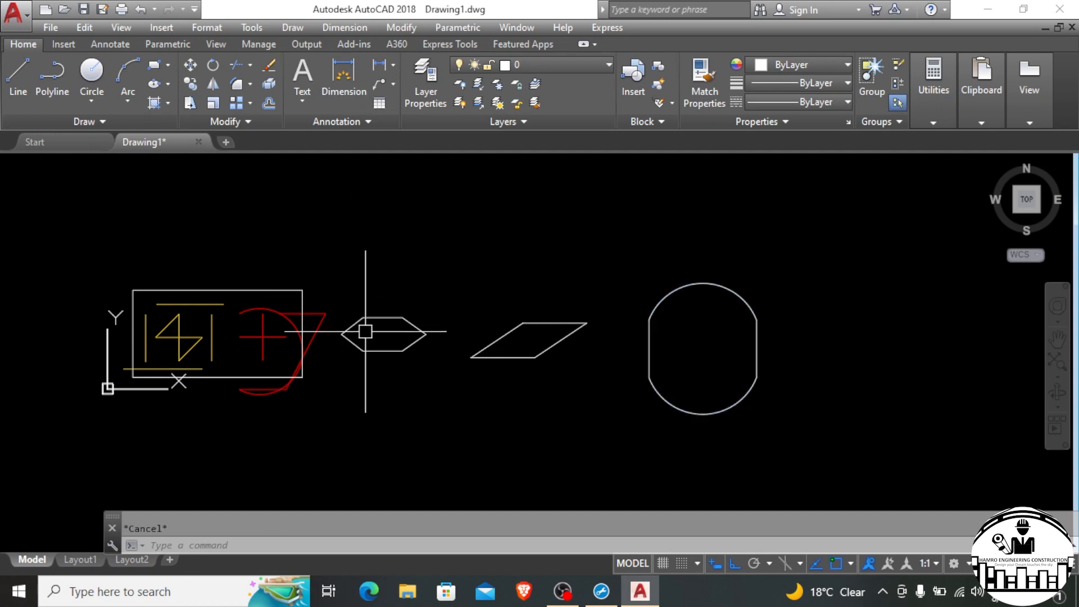
Draw a circle by centre and radius in the empty area above the divided rectangle, with radius 20.
{"action": "scroll", "coordinate": [197, 236], "scroll_direction": "up", "scroll_amount": 3}
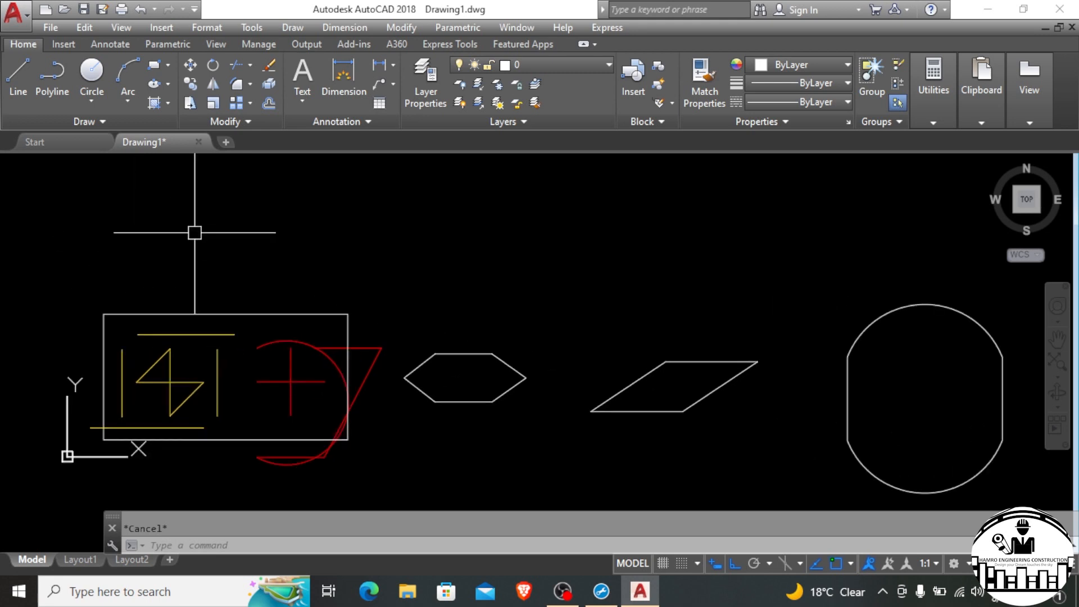
{"action": "scroll", "coordinate": [50, 516], "scroll_direction": "down", "scroll_amount": 3}
{"action": "scroll", "coordinate": [93, 324], "scroll_direction": "up", "scroll_amount": 2}
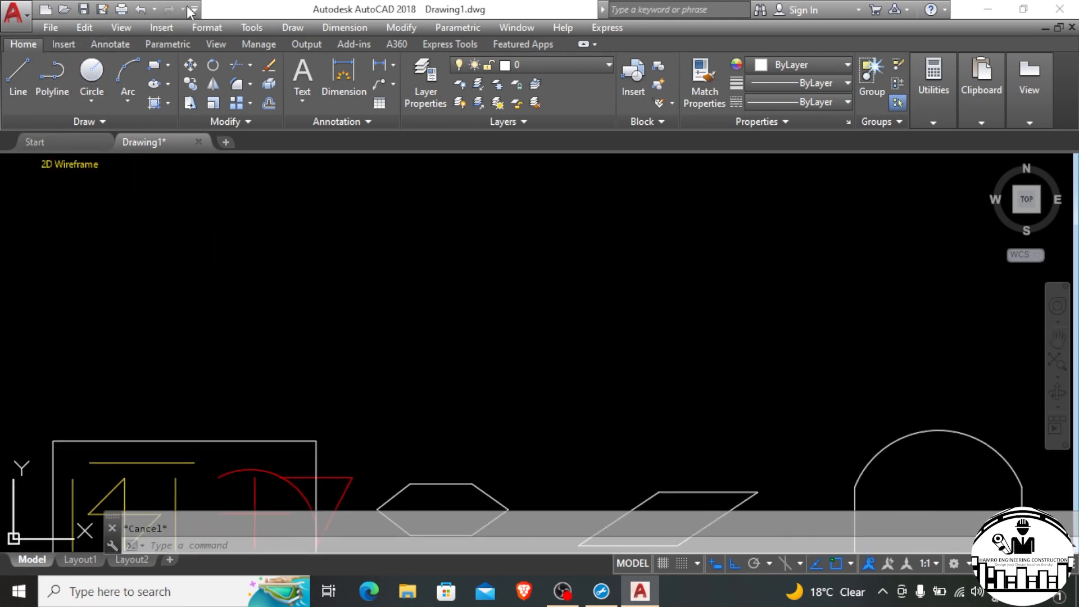
{"action": "left_click", "coordinate": [299, 29]}
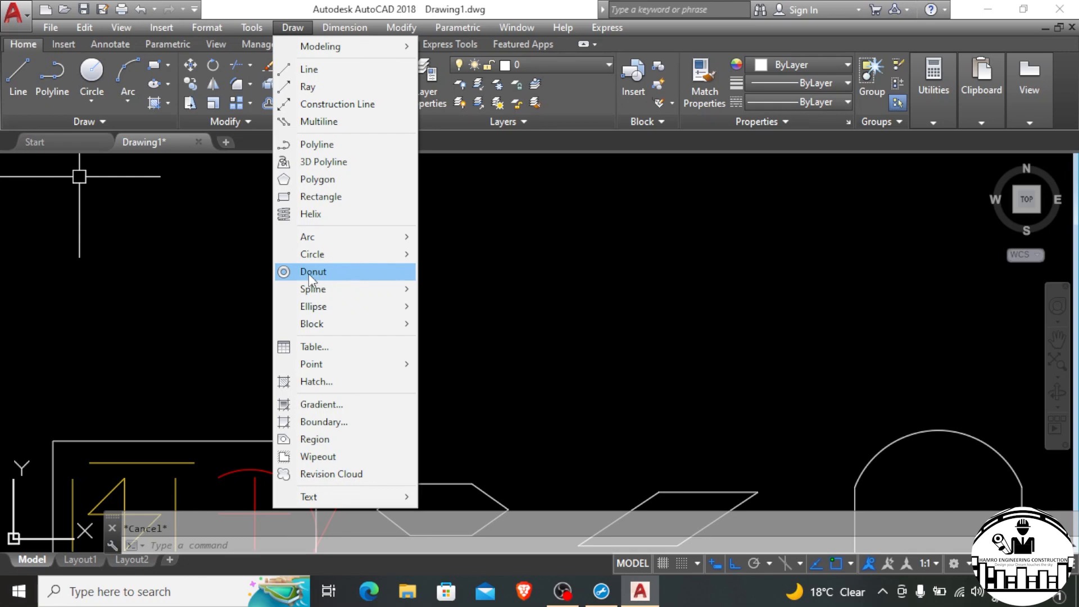
{"action": "mouse_move", "coordinate": [322, 257]}
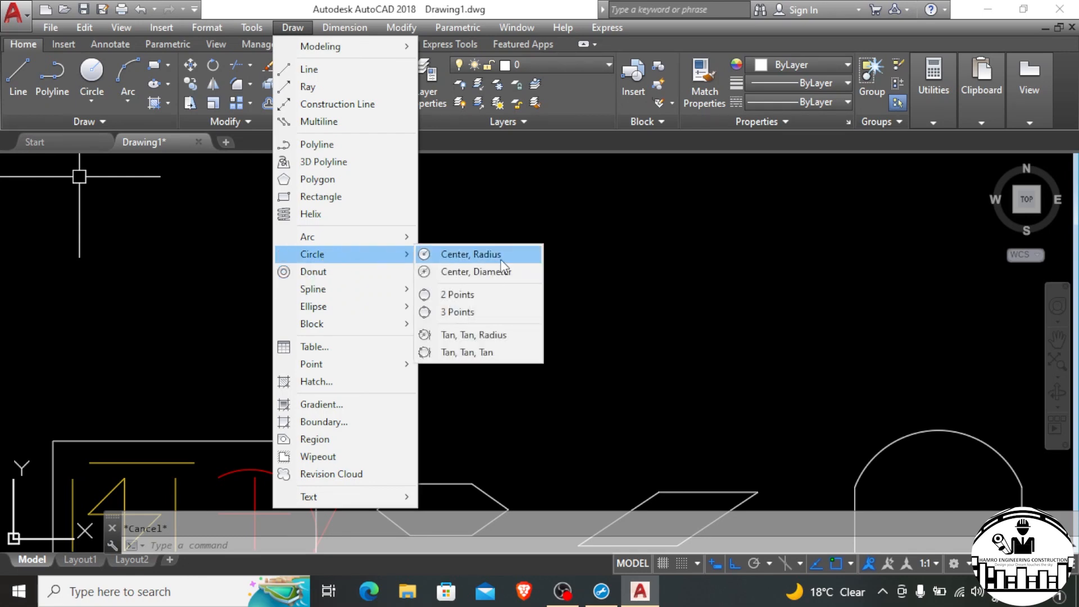
{"action": "left_click", "coordinate": [484, 254]}
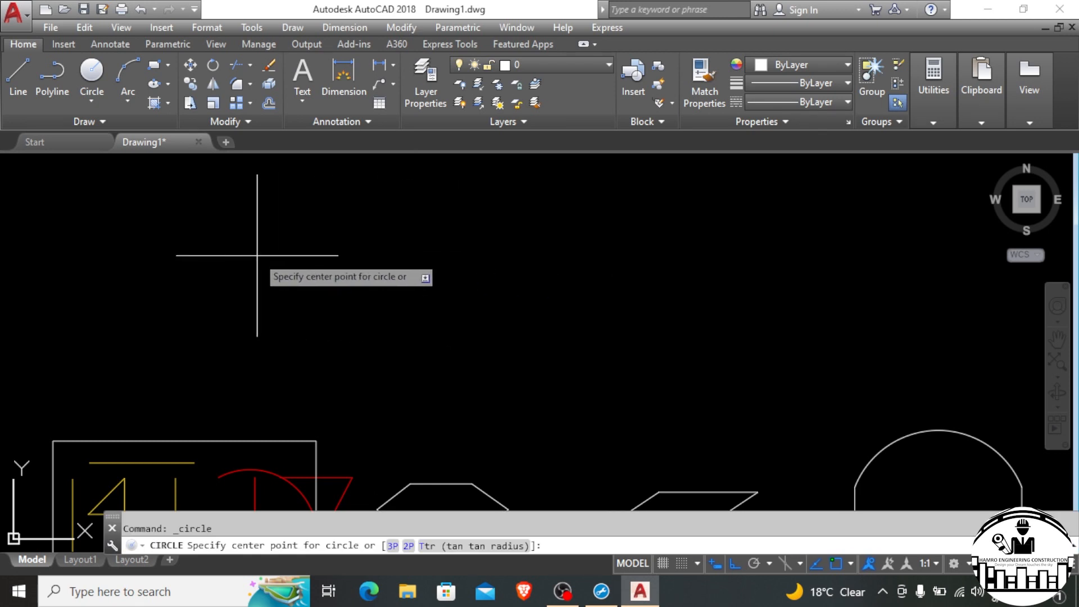
{"action": "left_click", "coordinate": [160, 266]}
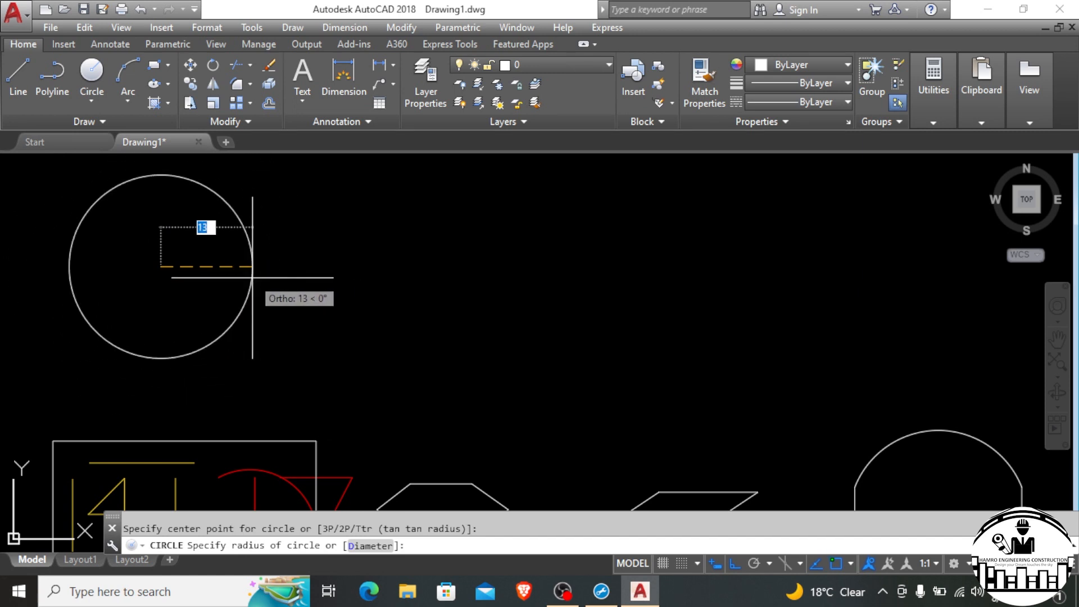
{"action": "type", "text": "20"}
{"action": "key", "text": "Return"}
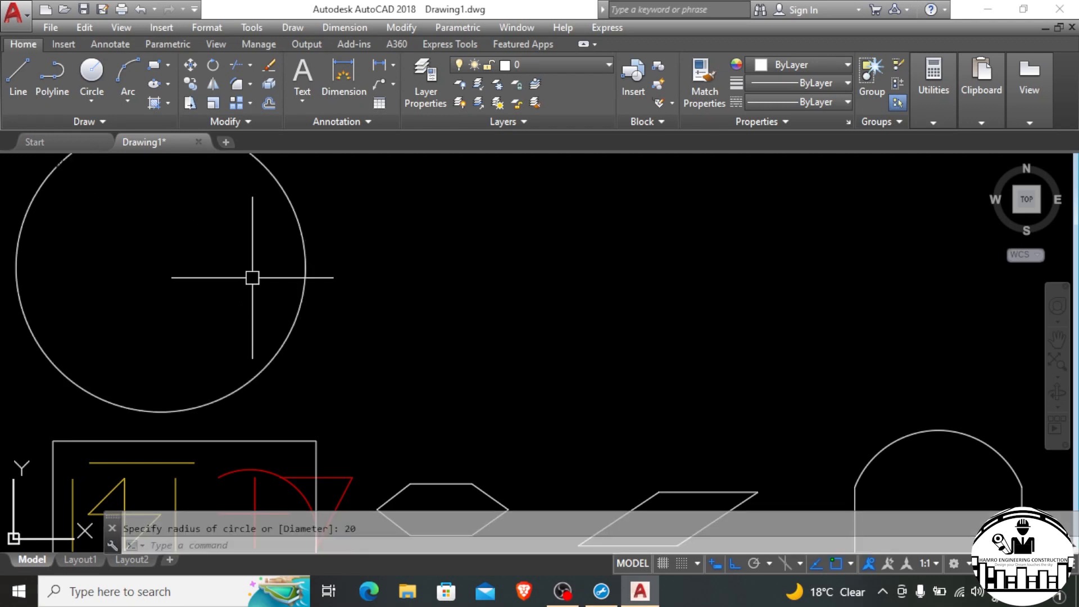
Draw a circle by centre and diameter near the middle of the large circle, with diameter 20.
{"action": "scroll", "coordinate": [358, 439], "scroll_direction": "down", "scroll_amount": 1}
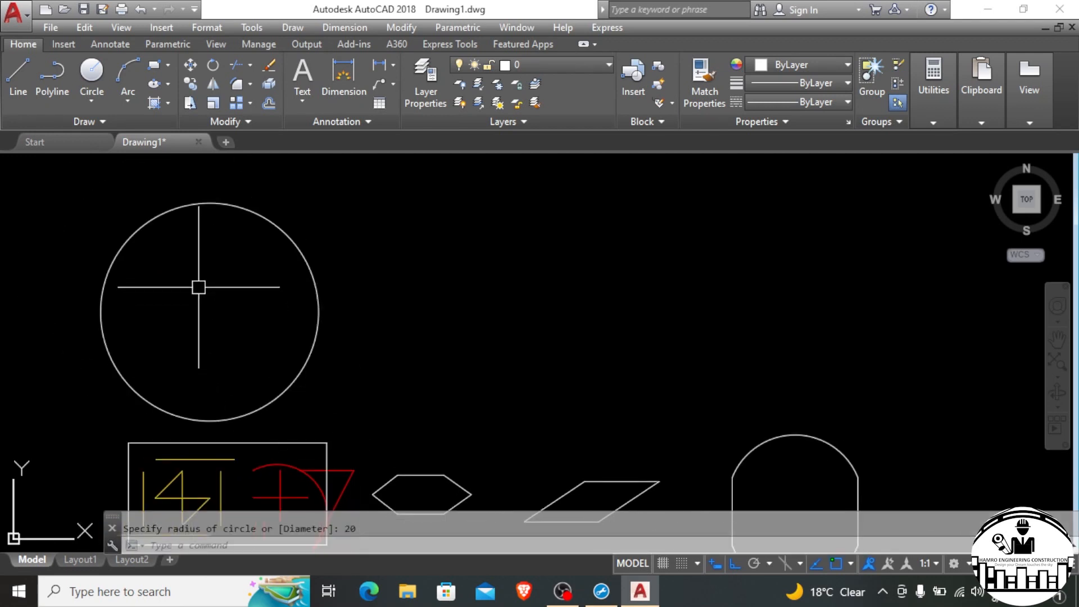
{"action": "scroll", "coordinate": [199, 288], "scroll_direction": "up", "scroll_amount": 1}
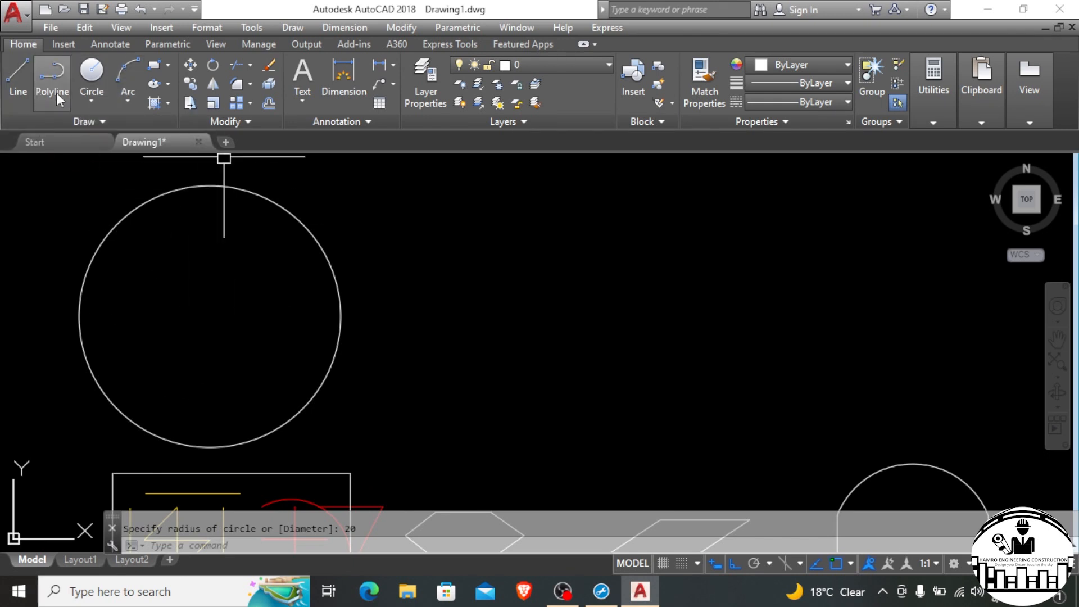
{"action": "left_click", "coordinate": [88, 101]}
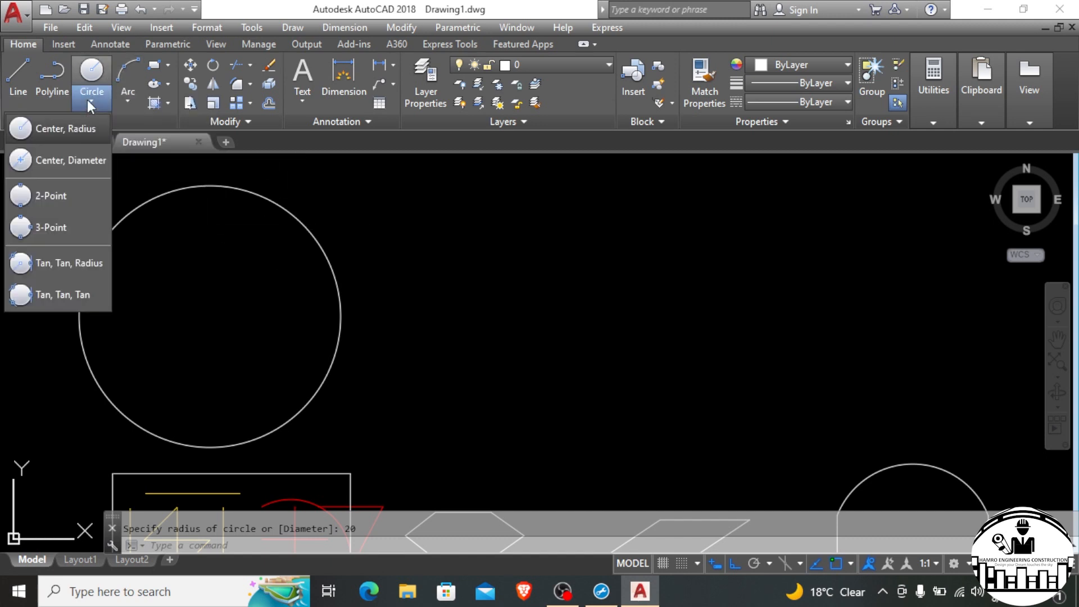
{"action": "left_click", "coordinate": [75, 153]}
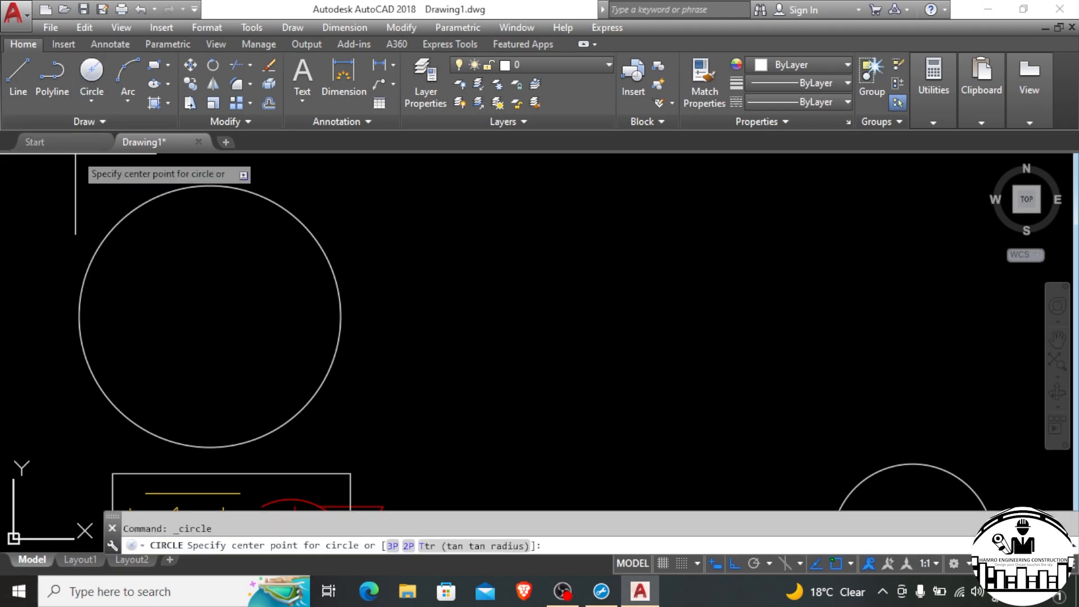
{"action": "left_click", "coordinate": [207, 323]}
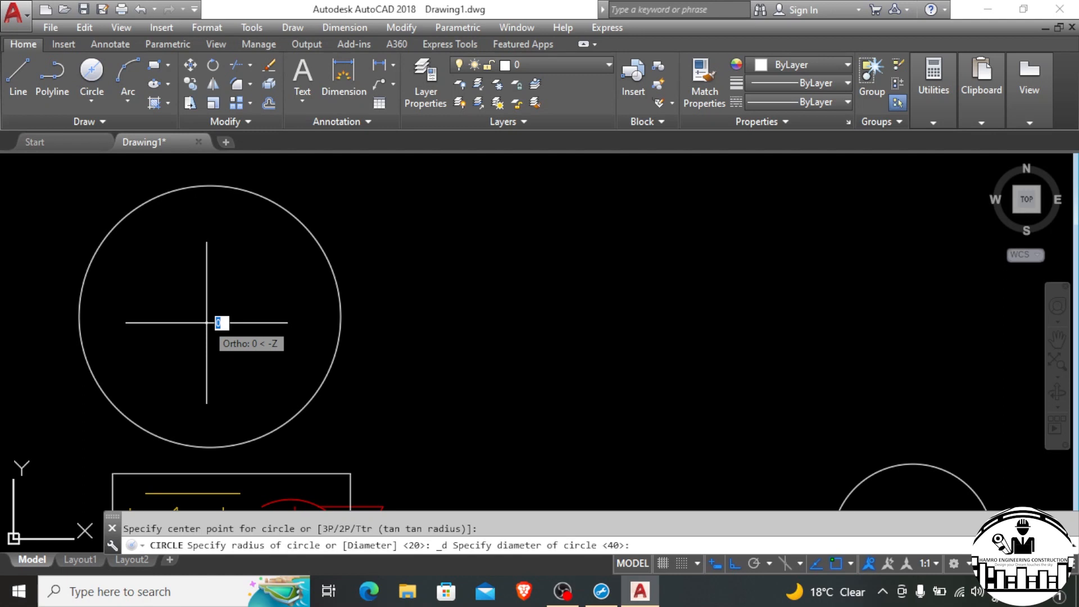
{"action": "type", "text": "20"}
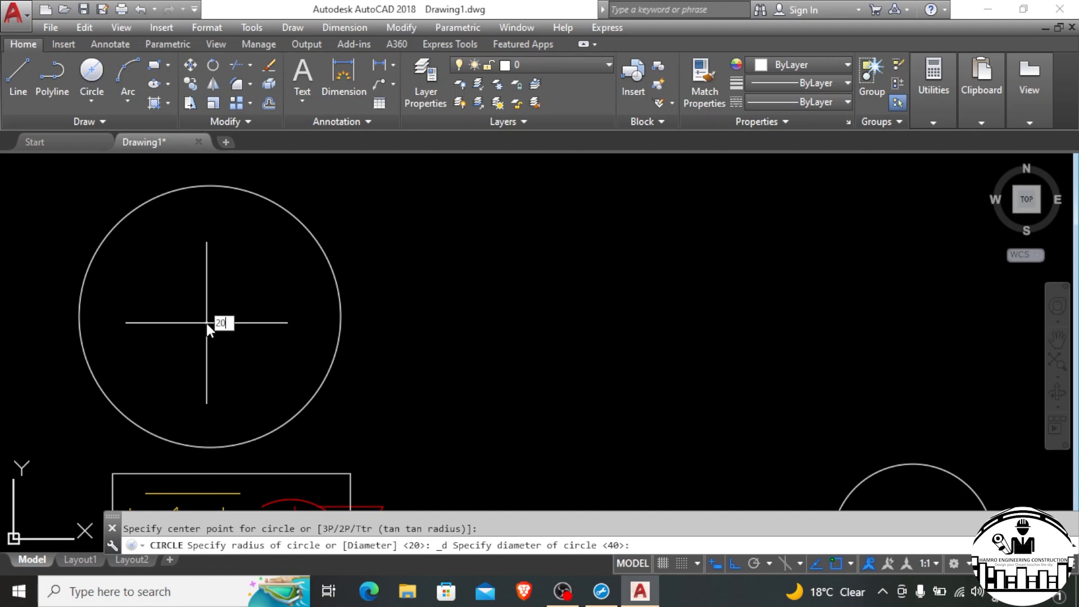
{"action": "key", "text": "Return"}
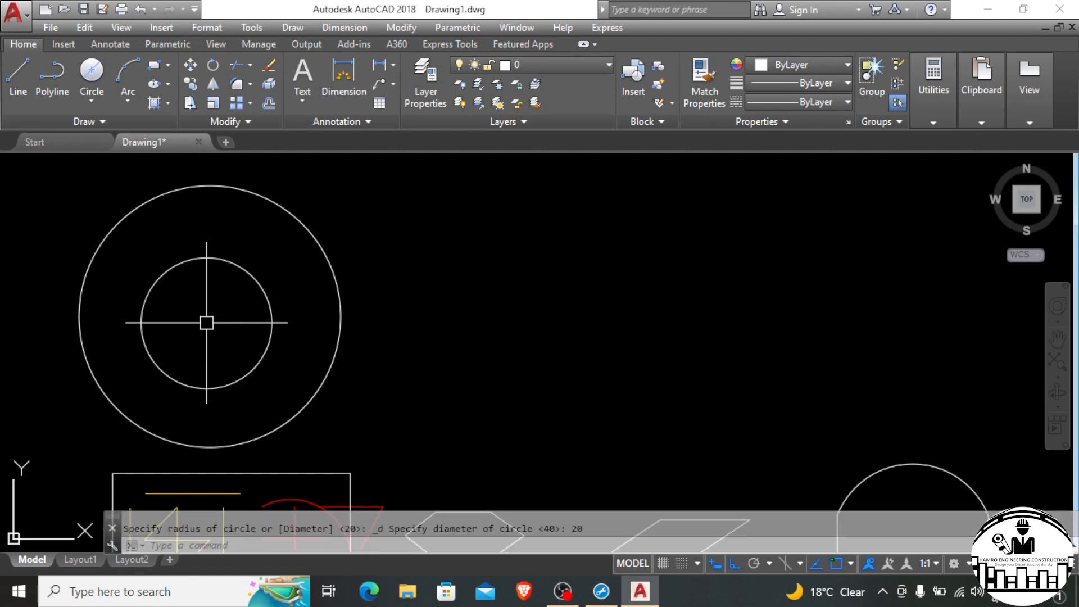
{"action": "type", "text": "c"}
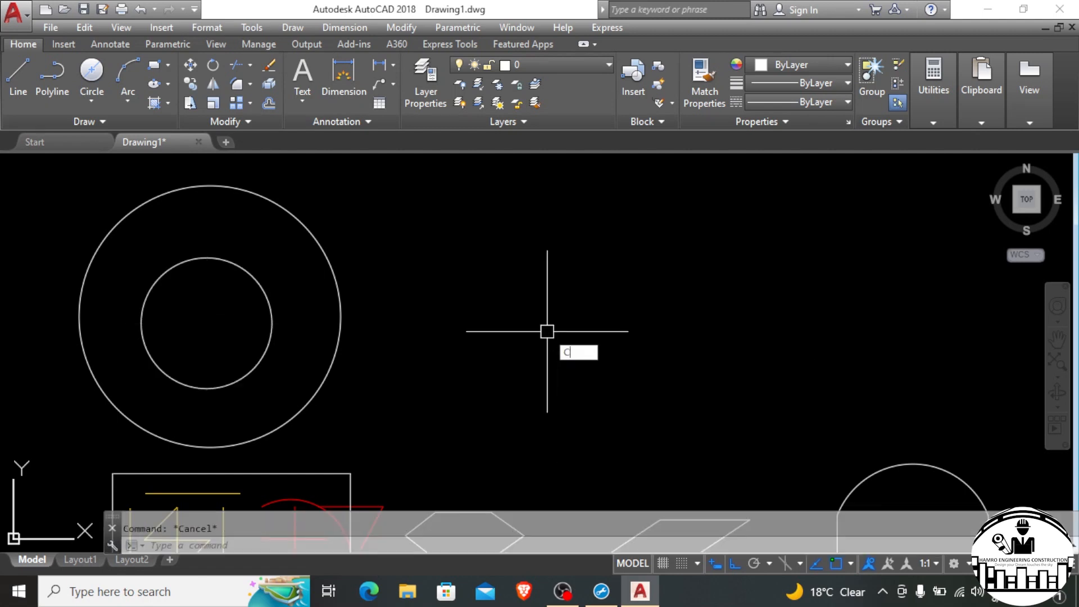
{"action": "key", "text": "Return"}
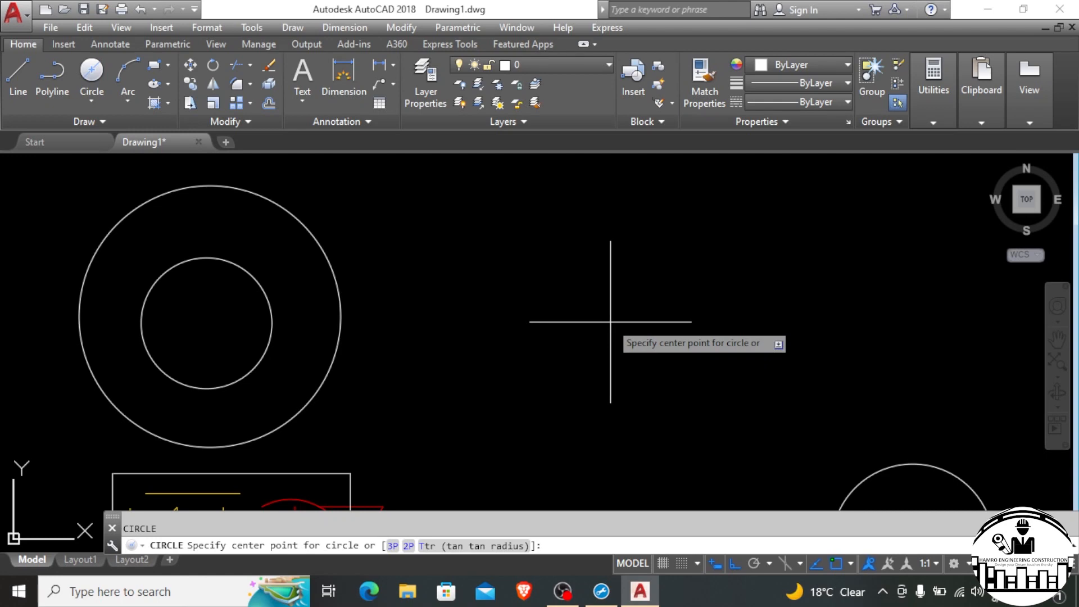
{"action": "key", "text": "Escape"}
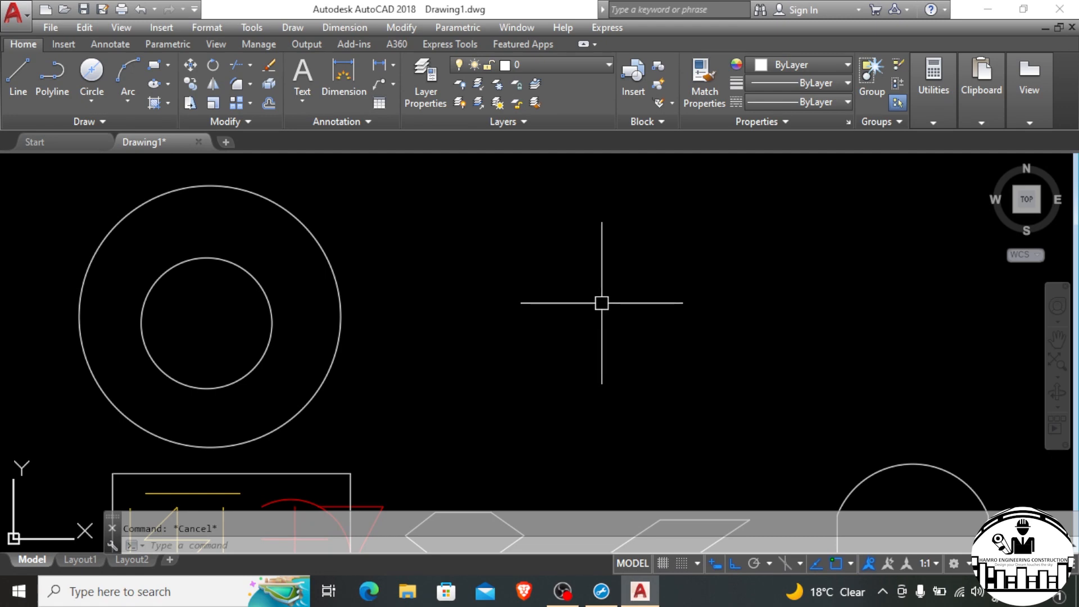
Draw a two-point circle spanning the gap from the inner circle's right quadrant to the outer circle's right side.
{"action": "type", "text": "c"}
{"action": "key", "text": "Return"}
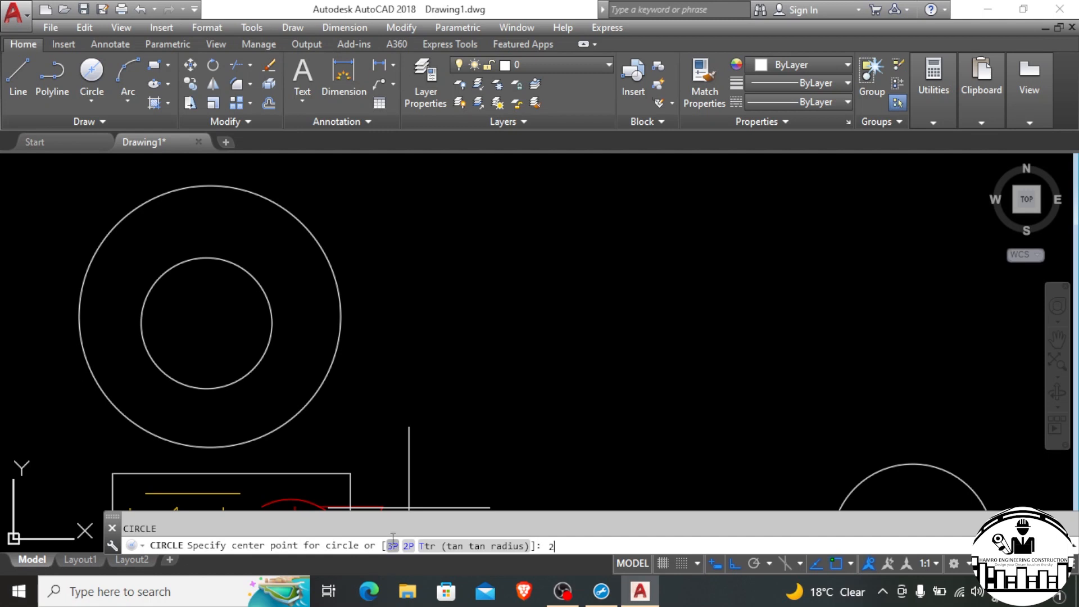
{"action": "key", "text": "Return"}
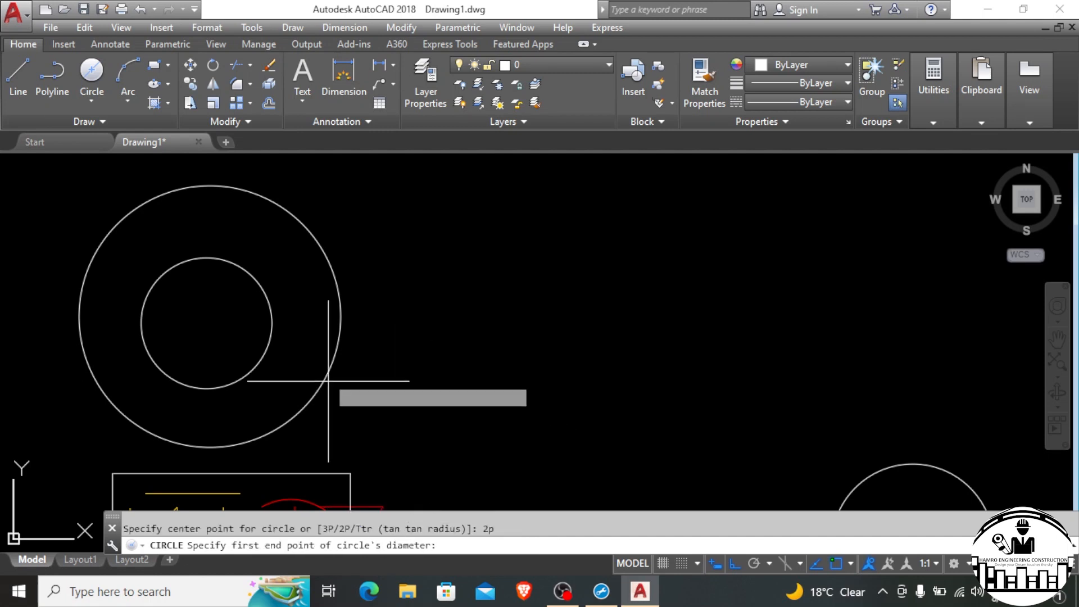
{"action": "left_click", "coordinate": [272, 323]}
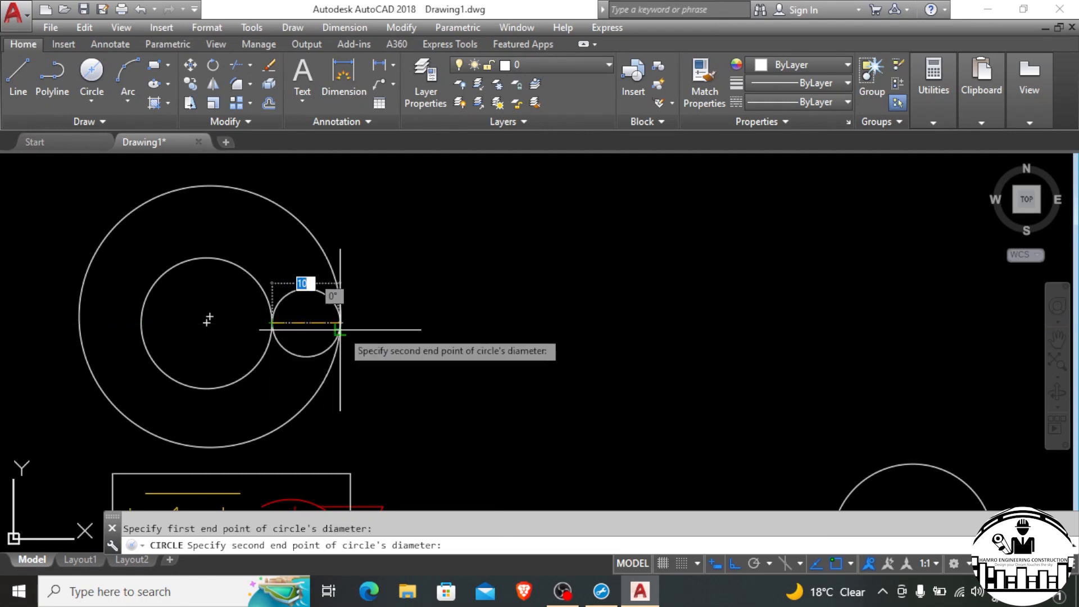
{"action": "left_click", "coordinate": [342, 330]}
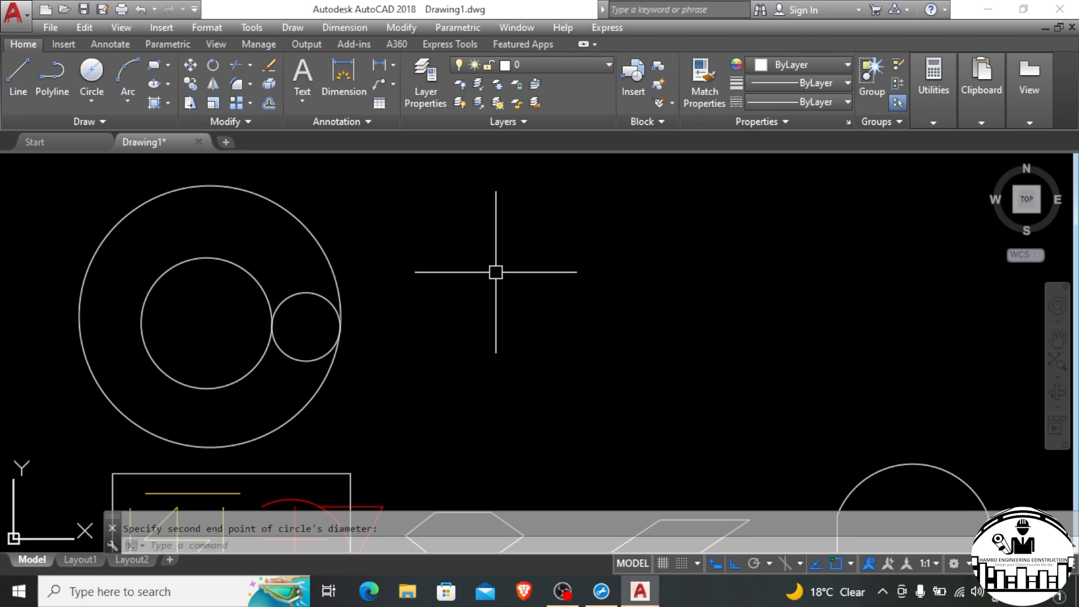
Draw a three-point circle through the inner circle's top quadrant, centre and right quadrant.
{"action": "key", "text": "Return"}
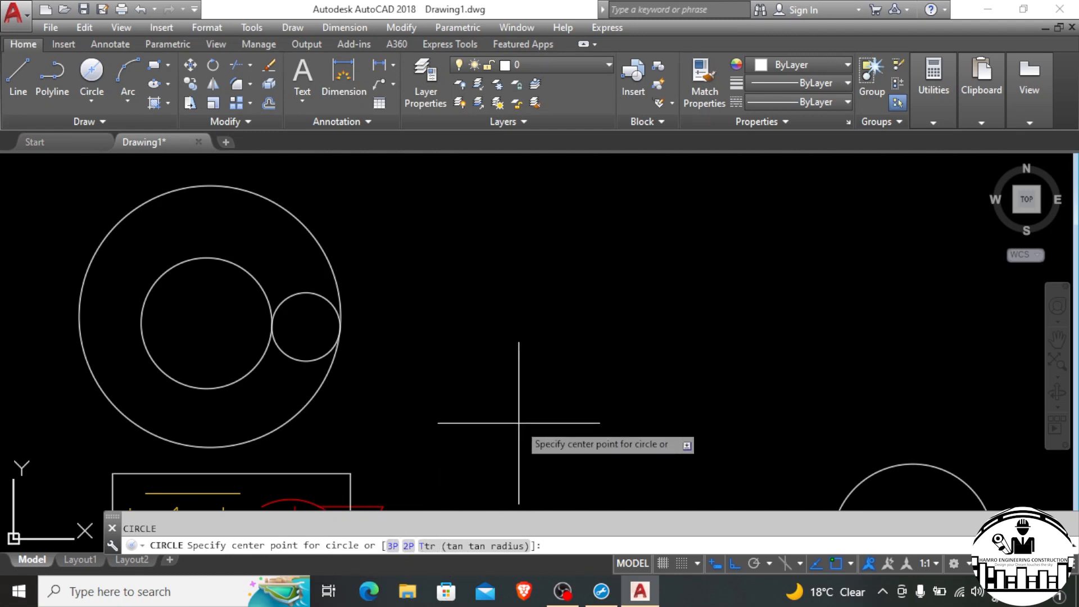
{"action": "type", "text": "3p"}
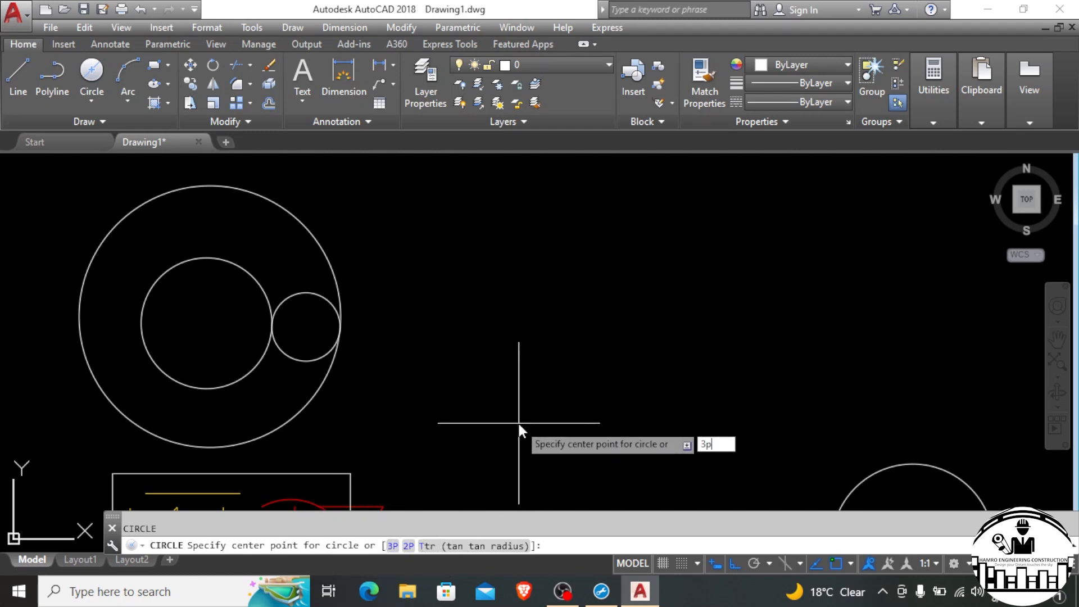
{"action": "key", "text": "Return"}
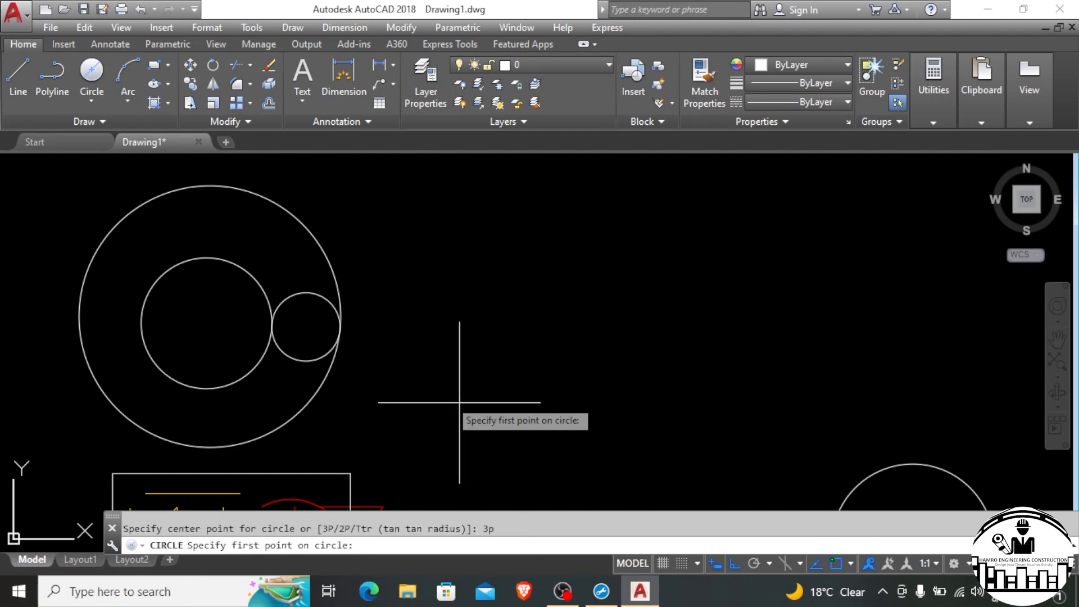
{"action": "left_click", "coordinate": [206, 258]}
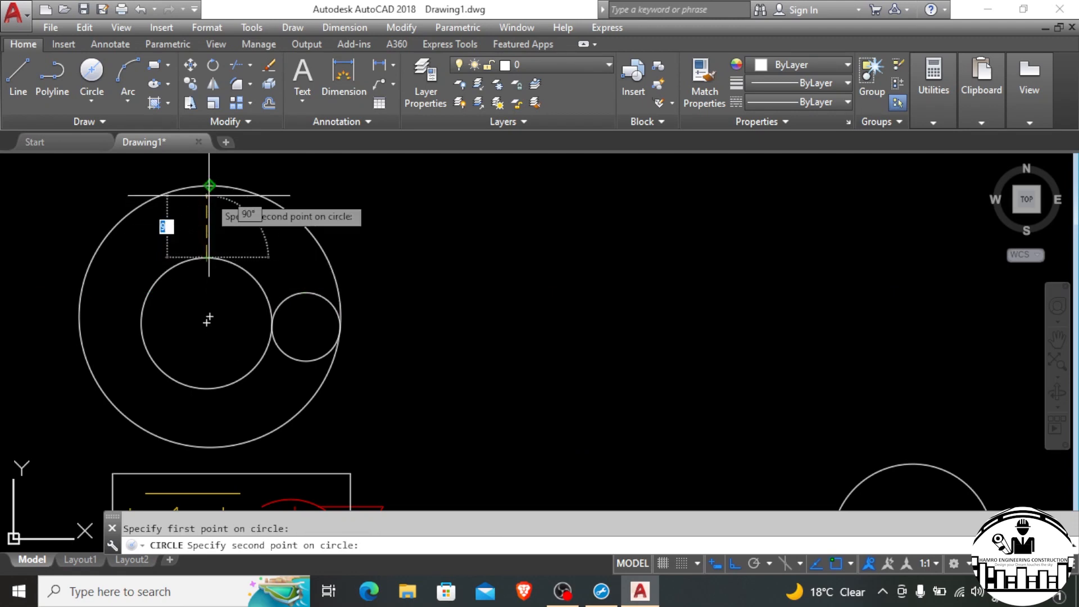
{"action": "left_click", "coordinate": [206, 322]}
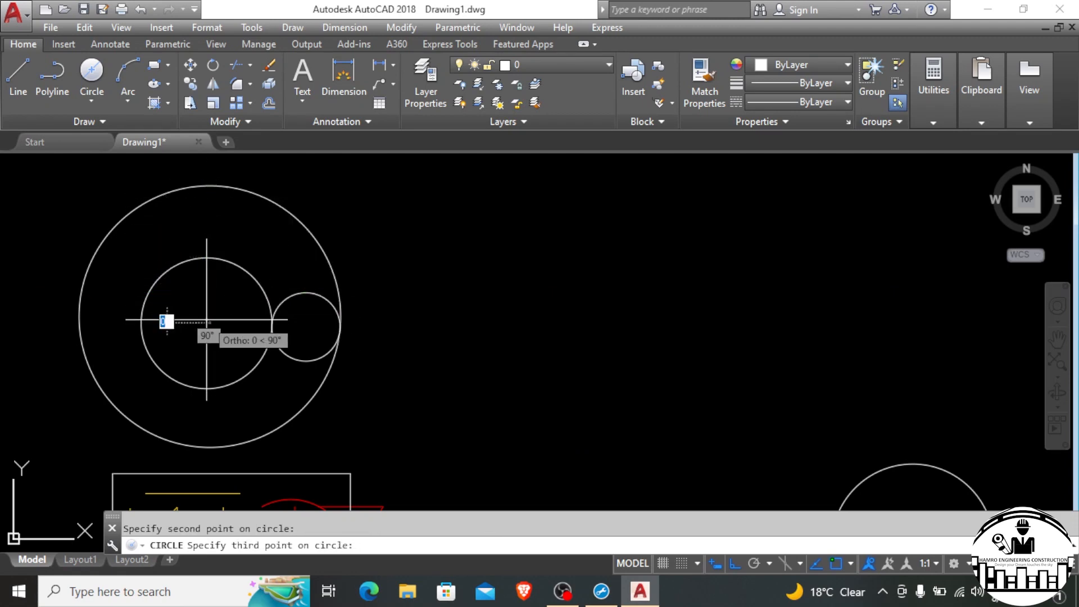
{"action": "left_click", "coordinate": [272, 322]}
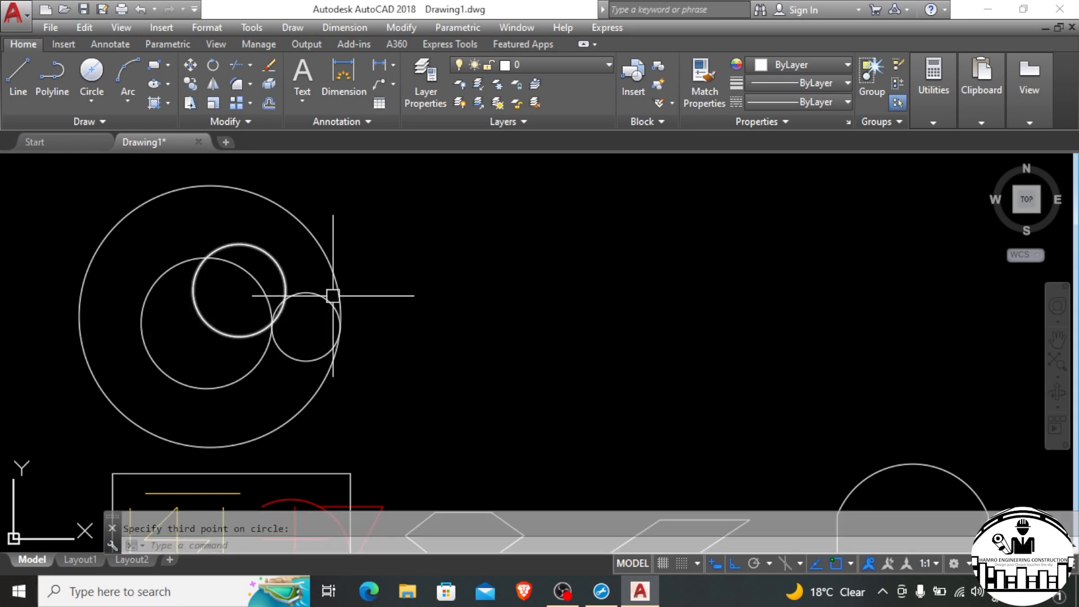
Erase the three-point circle that overlaps the inner circle.
{"action": "scroll", "coordinate": [332, 297], "scroll_direction": "down", "scroll_amount": 1}
{"action": "key", "text": "Return"}
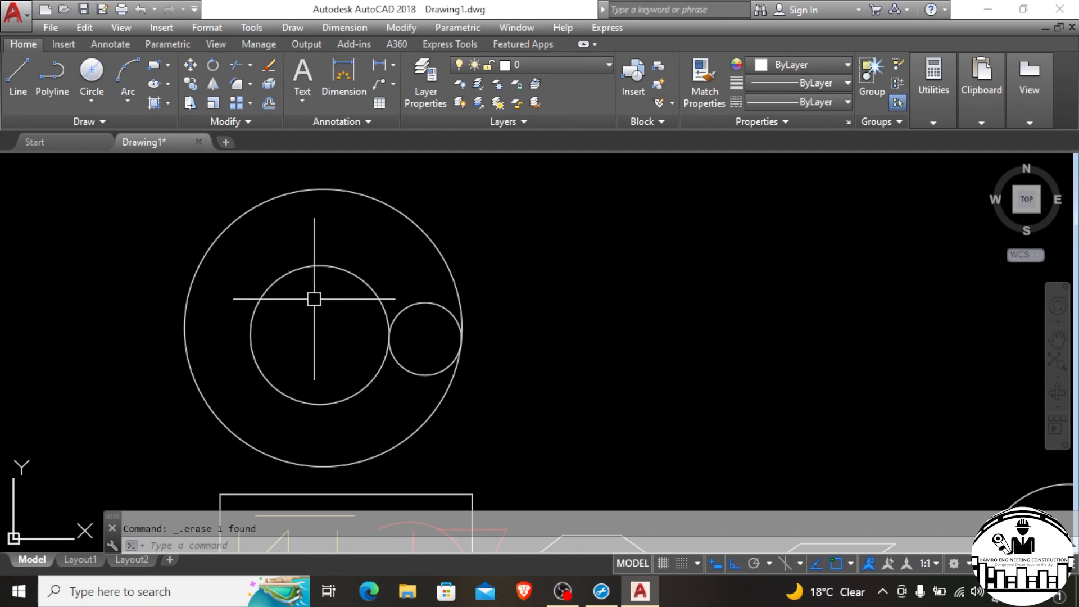
{"action": "key", "text": "Escape"}
Draw a tangent-tangent-radius circle of radius 10 touching the inner circle's upper side and the small circle's top.
{"action": "type", "text": "c"}
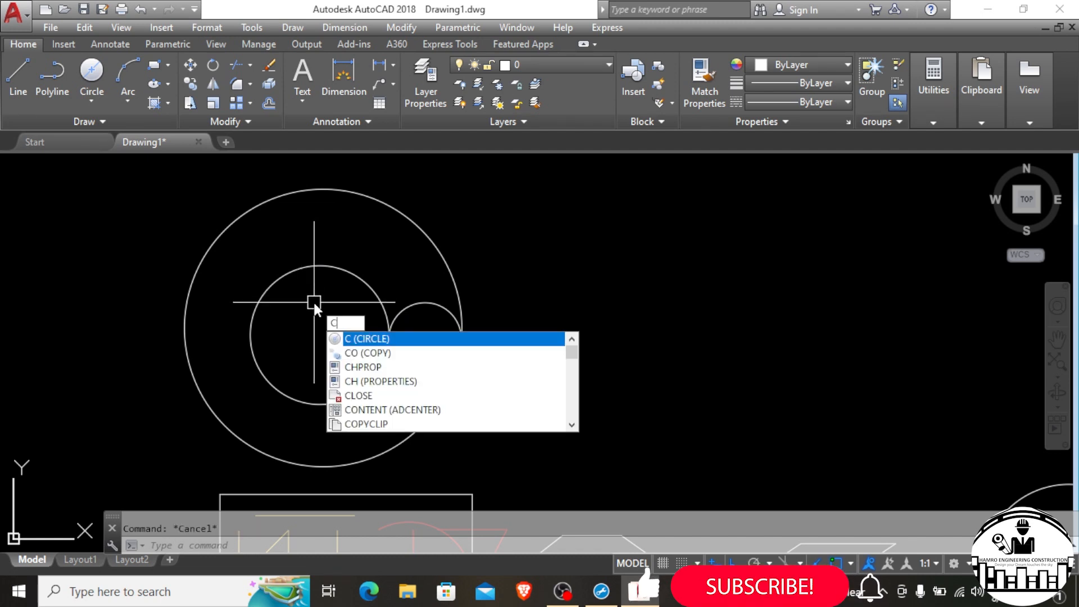
{"action": "key", "text": "Return"}
{"action": "type", "text": "t"}
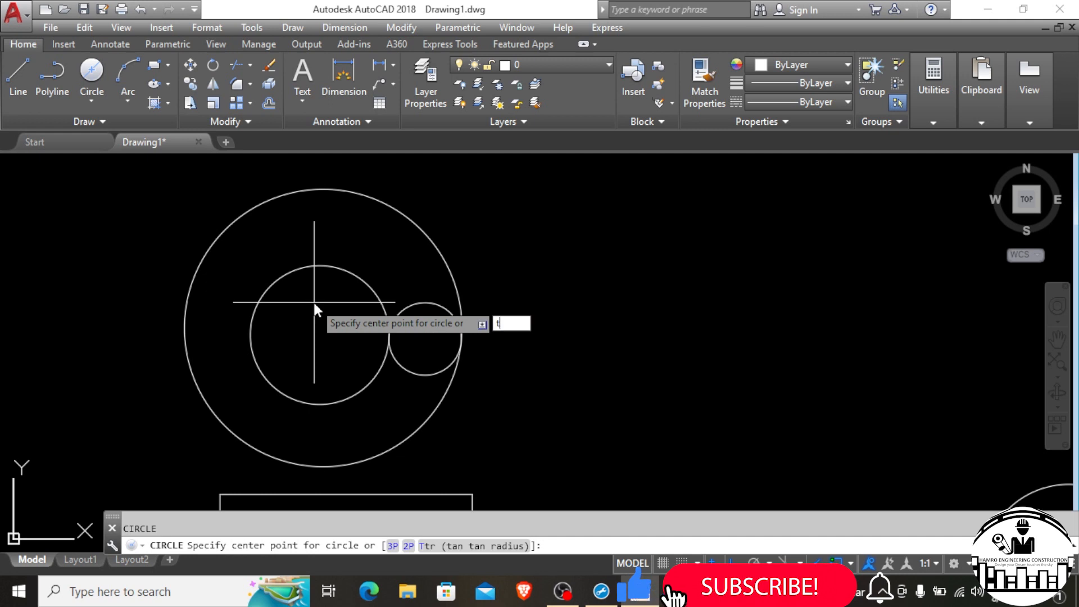
{"action": "key", "text": "Return"}
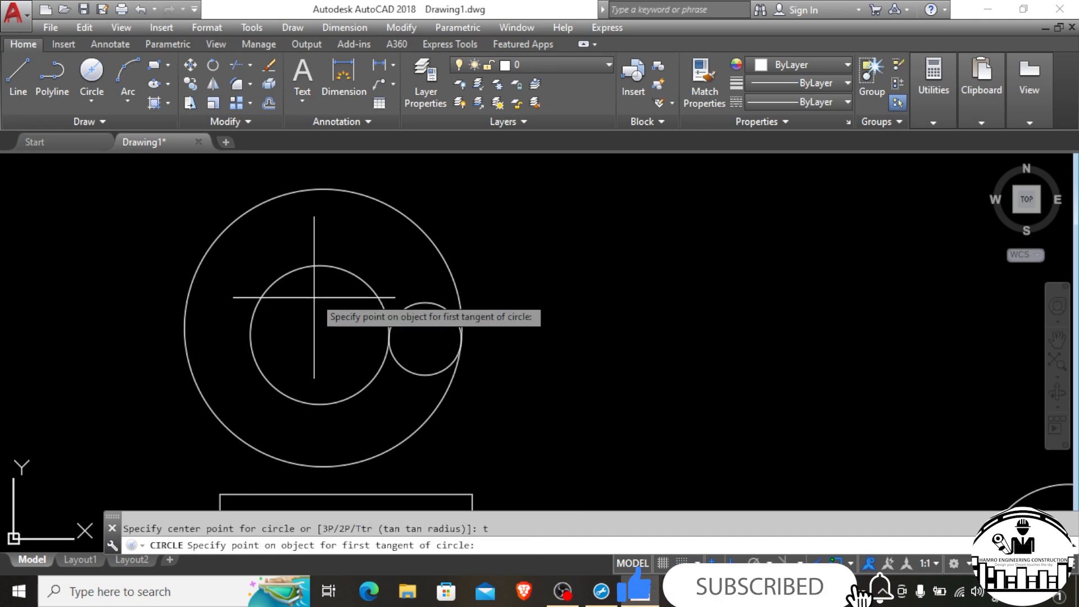
{"action": "left_click", "coordinate": [325, 263]}
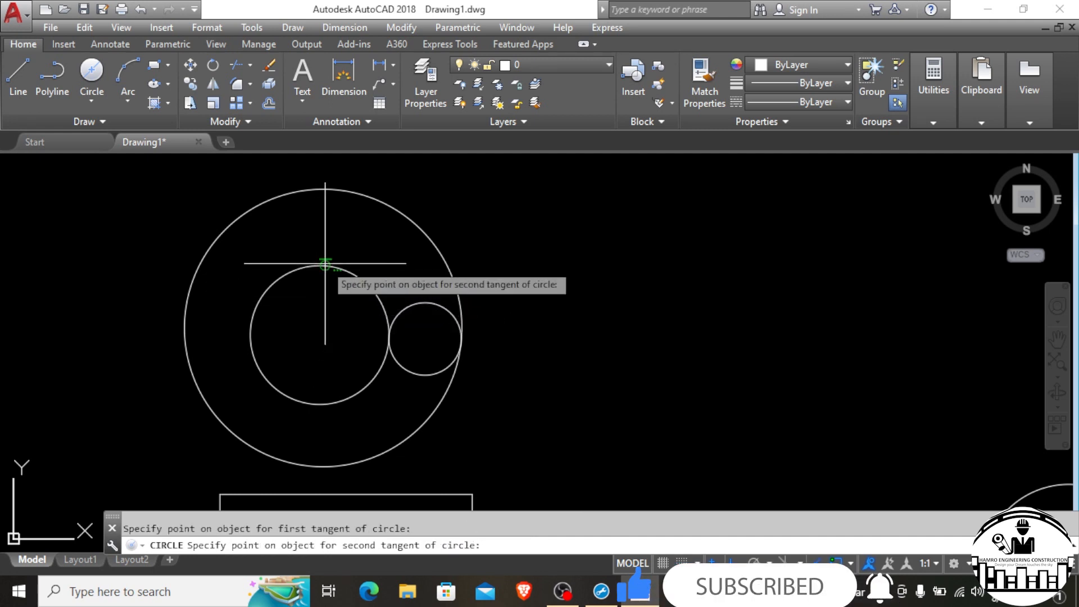
{"action": "left_click", "coordinate": [424, 302]}
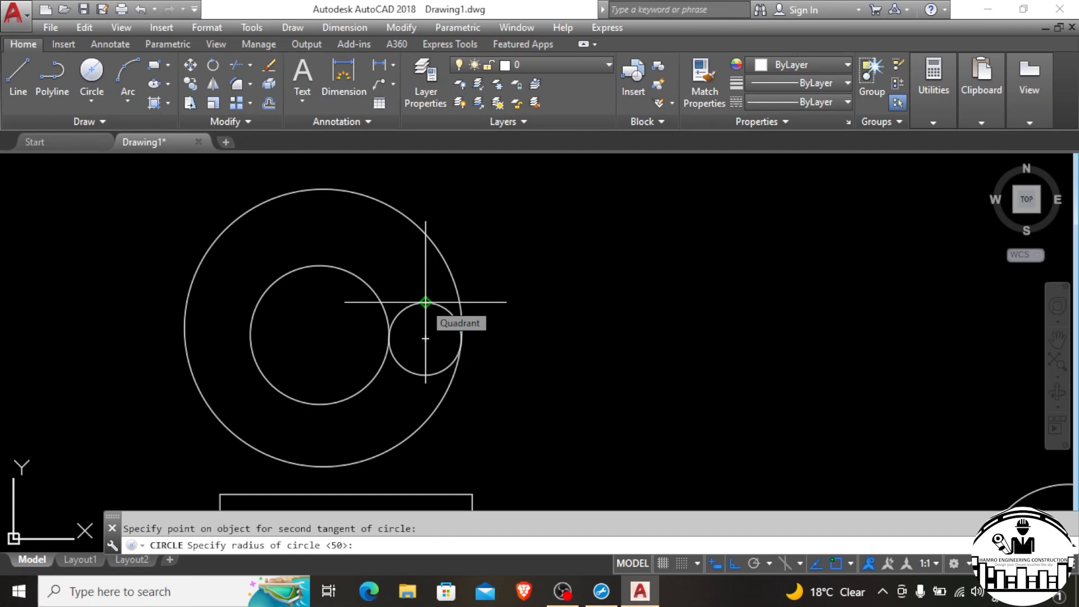
{"action": "type", "text": "20"}
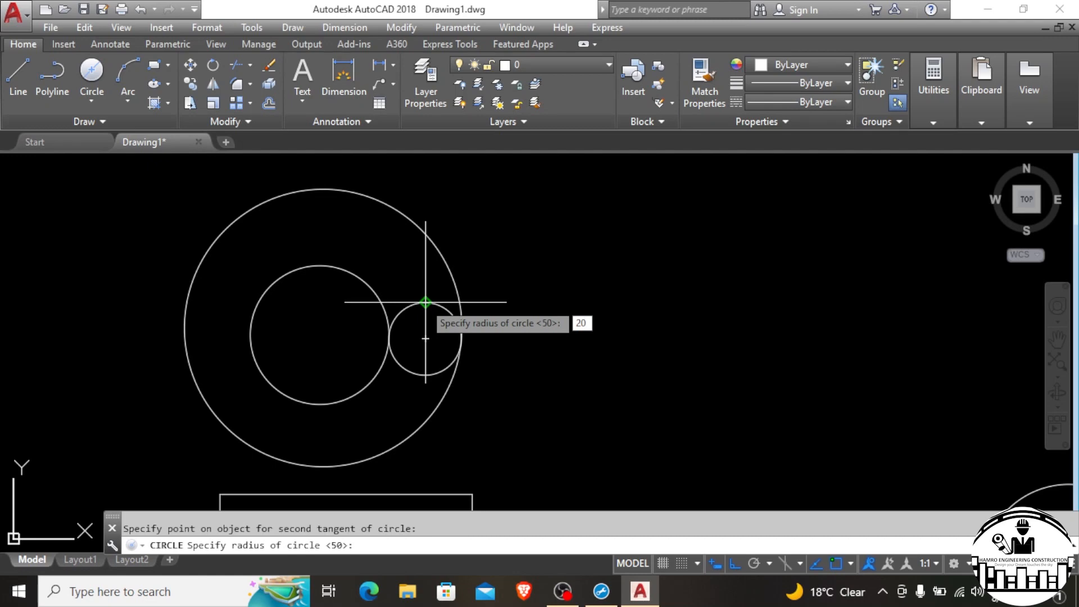
{"action": "key", "text": "BackSpace"}
{"action": "key", "text": "BackSpace"}
{"action": "type", "text": "10"}
{"action": "key", "text": "Return"}
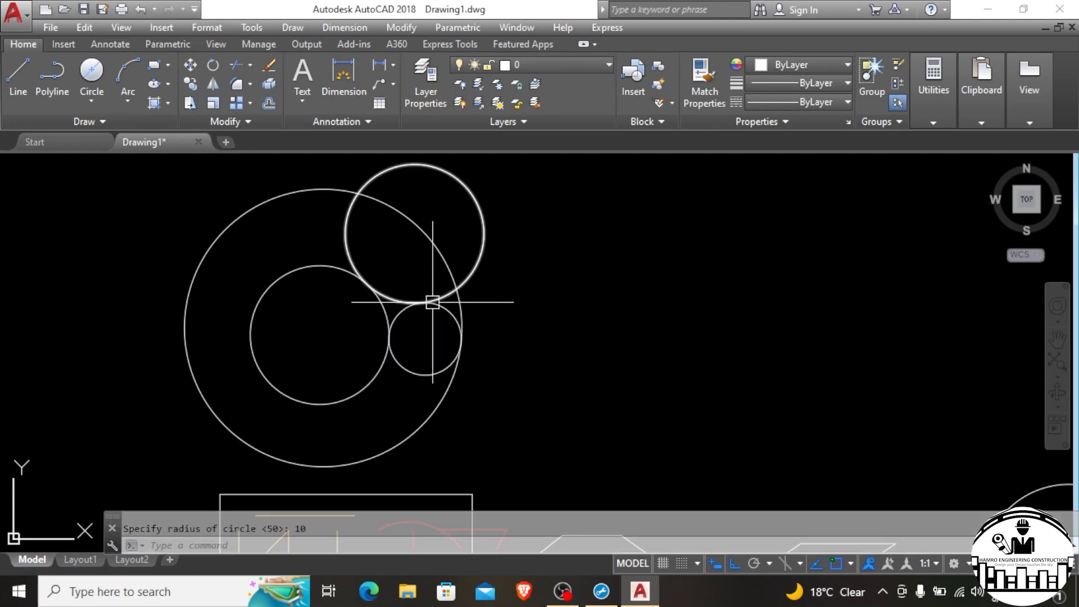
{"action": "scroll", "coordinate": [386, 316], "scroll_direction": "up", "scroll_amount": 3}
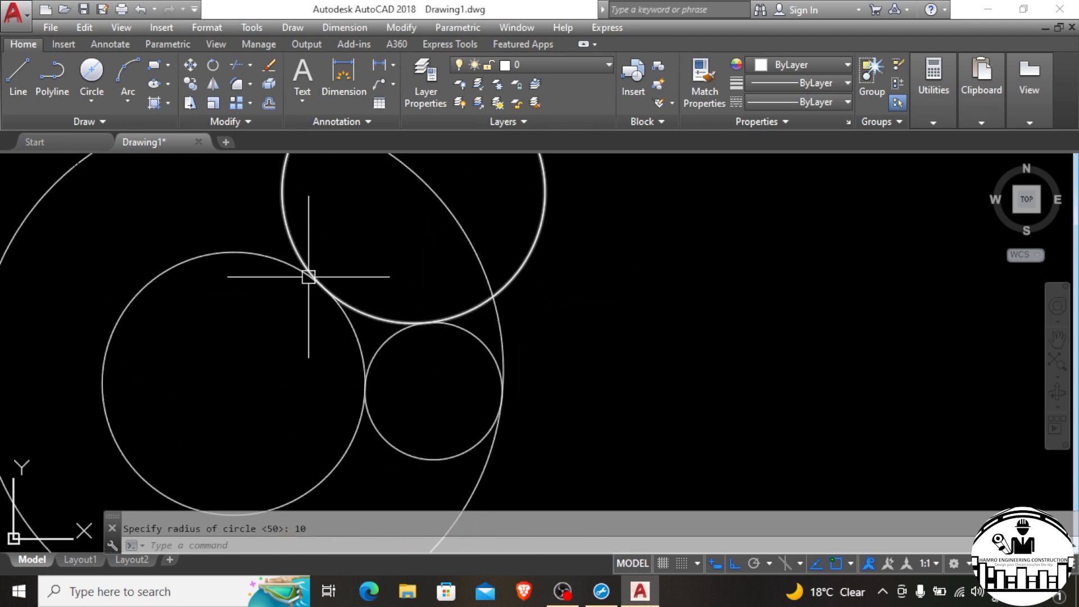
{"action": "scroll", "coordinate": [319, 411], "scroll_direction": "down", "scroll_amount": 2}
{"action": "key", "text": "Escape"}
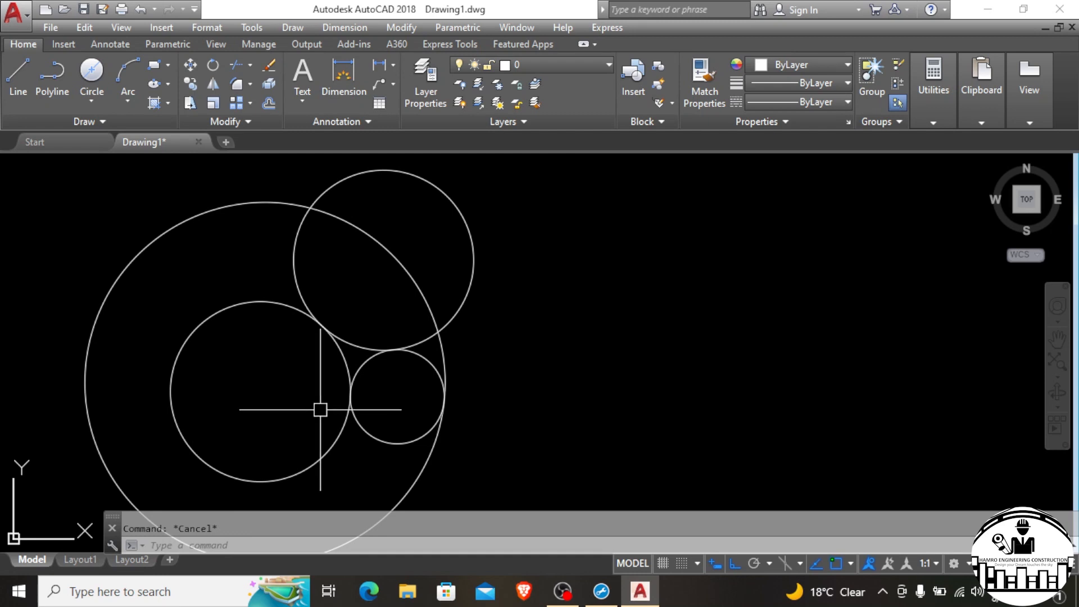
Trim away the part of the new tangent circle outside the large circle, using all objects as cutting edges.
{"action": "type", "text": "tr"}
{"action": "key", "text": "Return"}
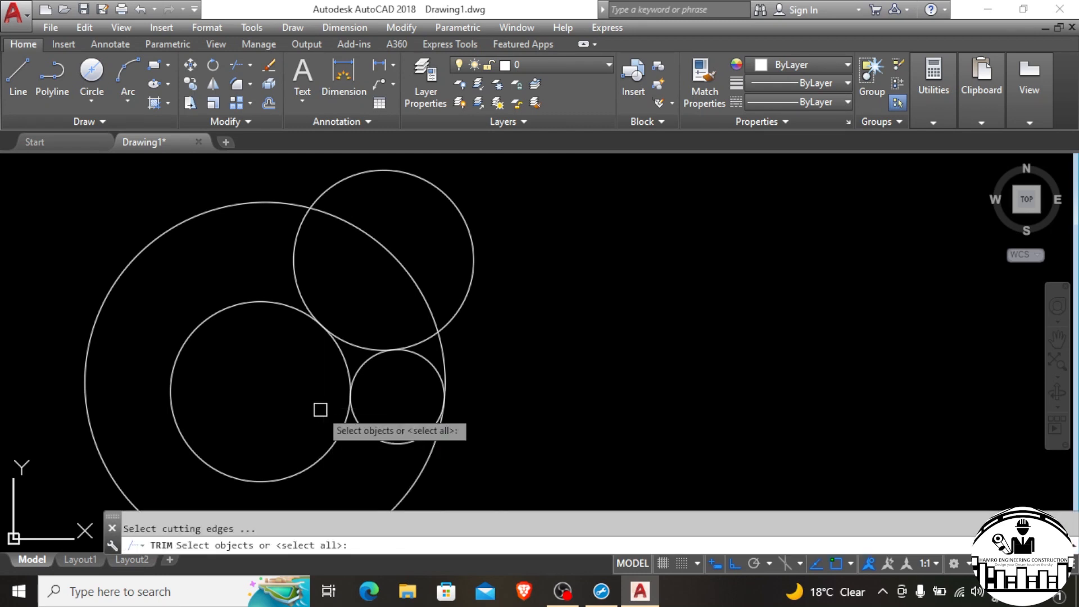
{"action": "key", "text": "Return"}
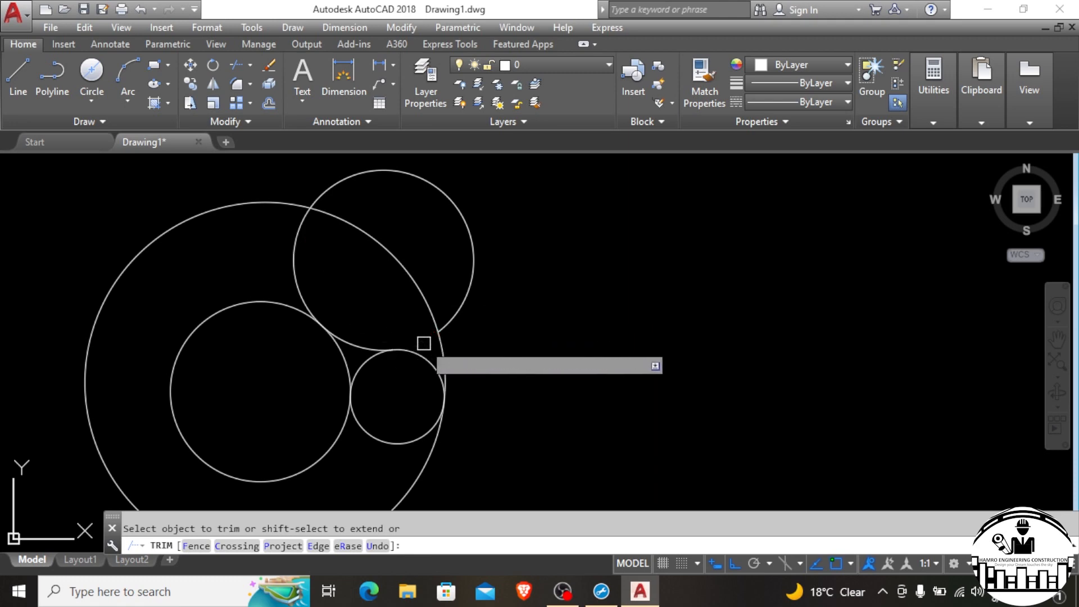
{"action": "left_click", "coordinate": [465, 297]}
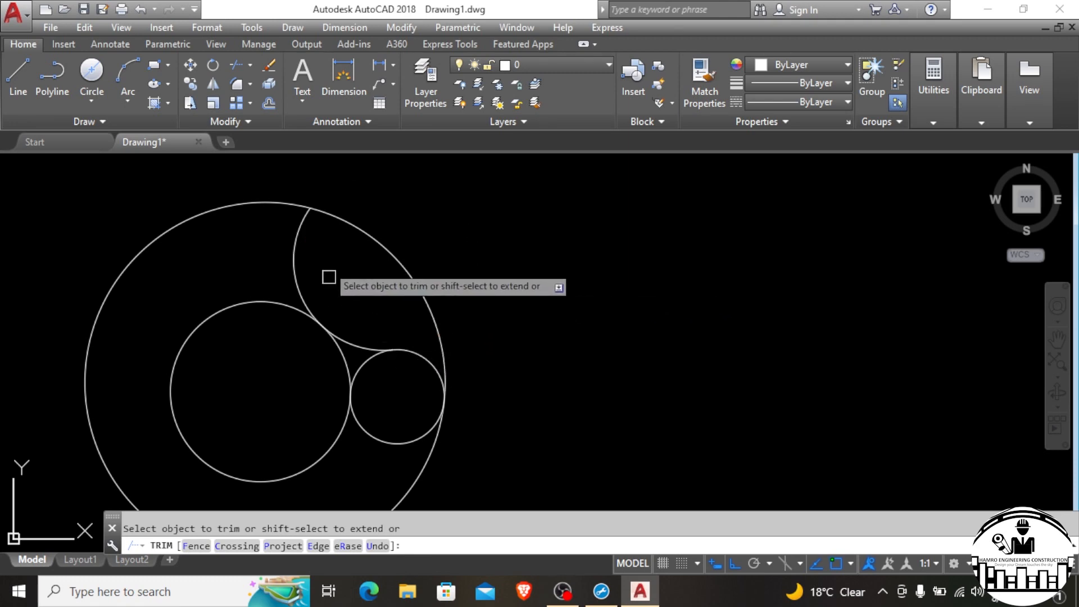
{"action": "scroll", "coordinate": [323, 234], "scroll_direction": "up", "scroll_amount": 2}
{"action": "scroll", "coordinate": [318, 234], "scroll_direction": "down", "scroll_amount": 3}
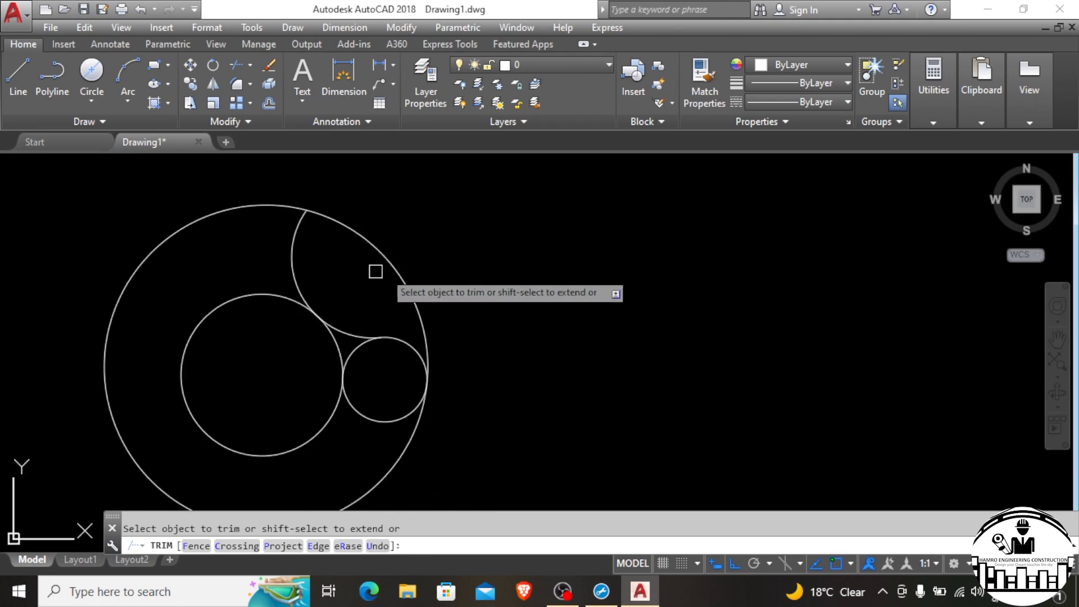
{"action": "scroll", "coordinate": [477, 264], "scroll_direction": "down", "scroll_amount": 2}
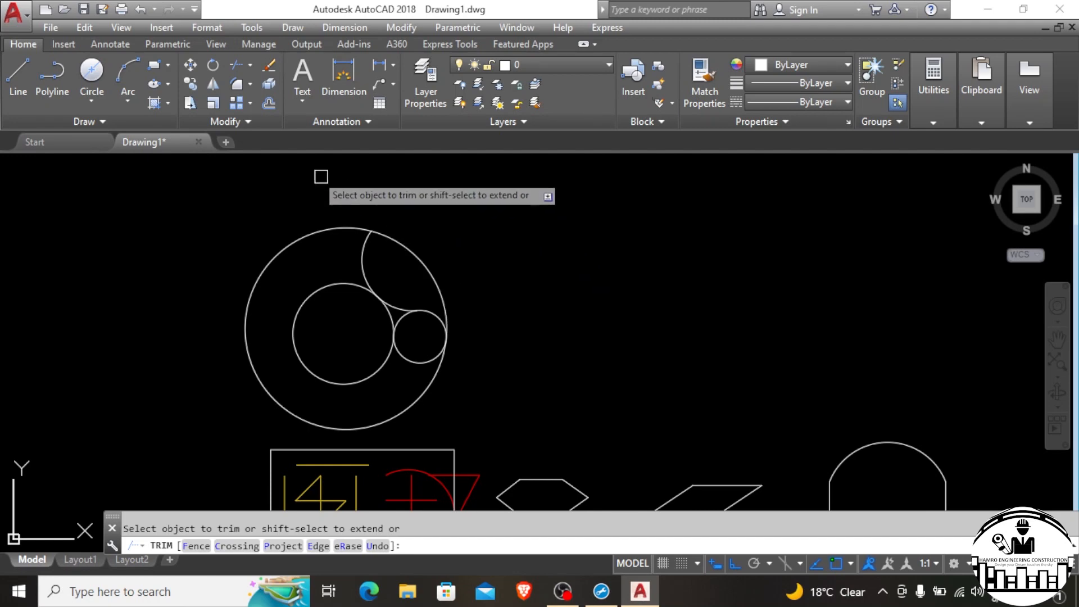
{"action": "key", "text": "Escape"}
{"action": "left_click", "coordinate": [92, 100]}
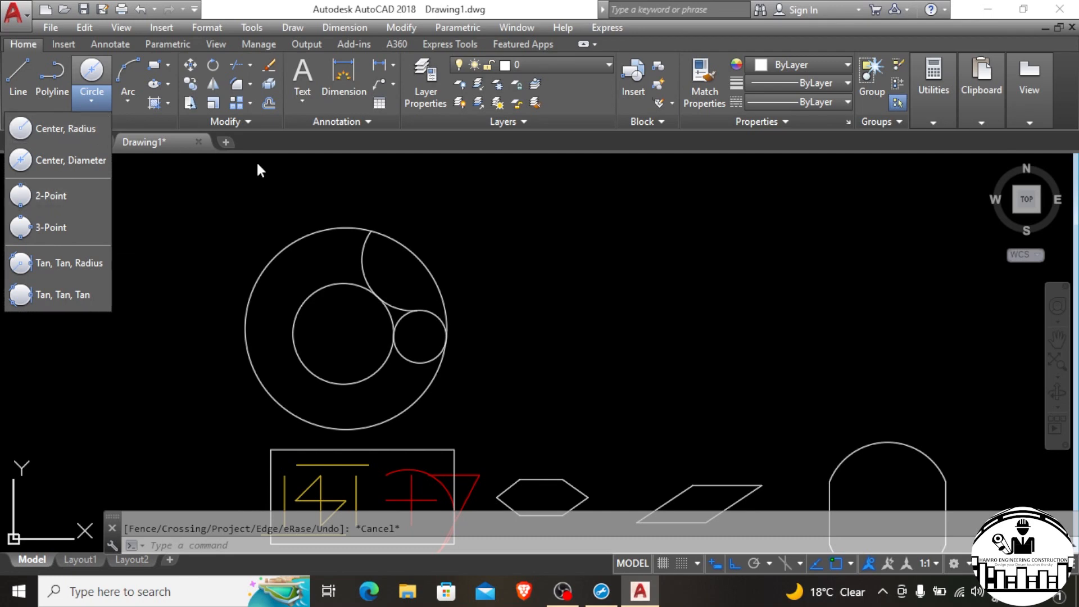
{"action": "key", "text": "Escape"}
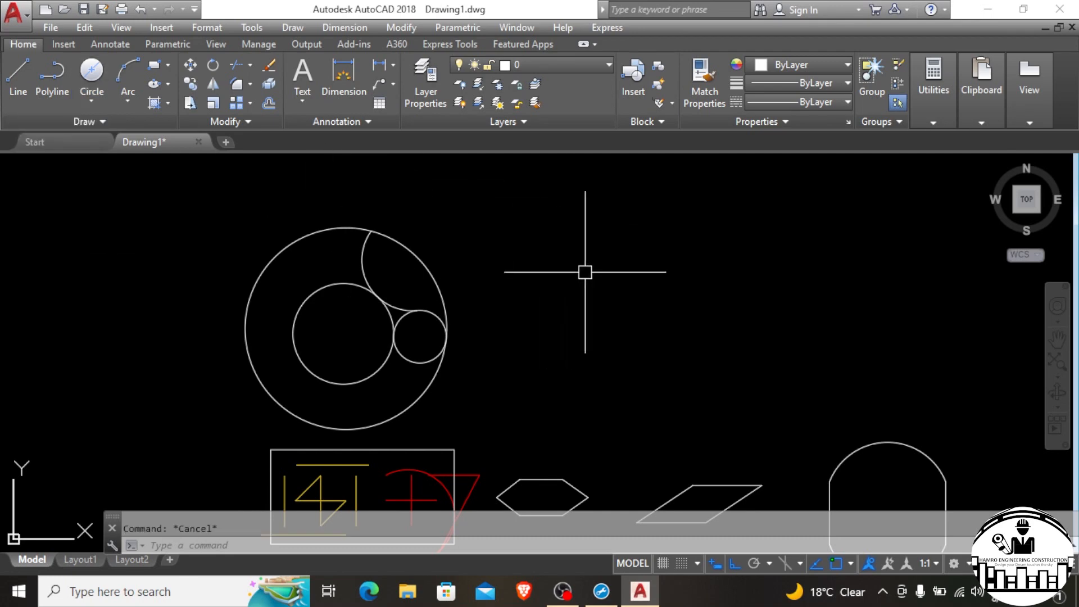
Draw a closed triangle beside the large circle with a 20-unit horizontal base, sides about 20 long and the apex centred above.
{"action": "left_click", "coordinate": [18, 73]}
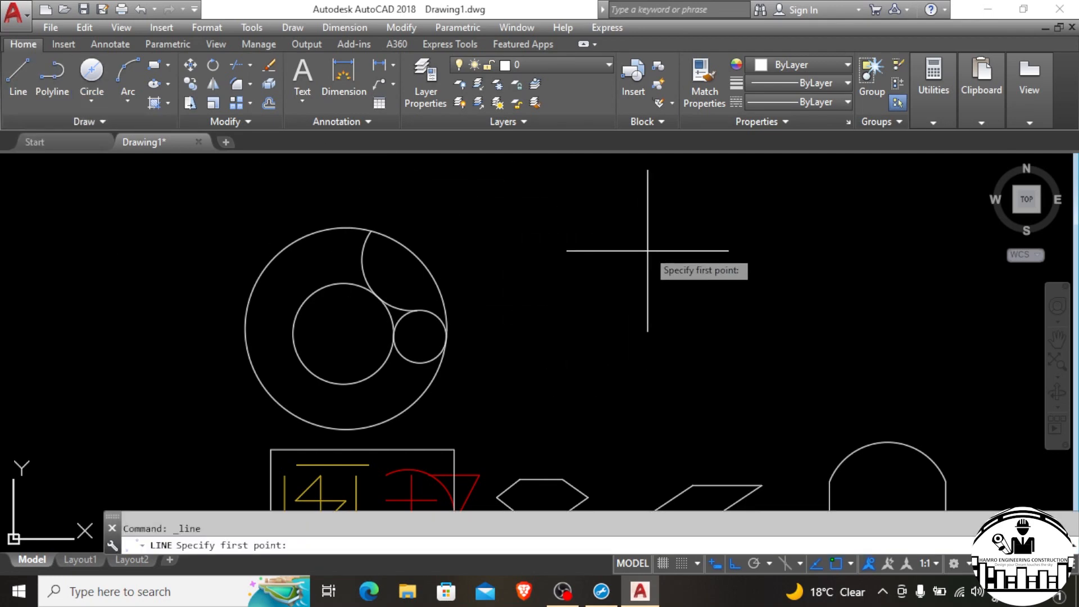
{"action": "left_click", "coordinate": [586, 297]}
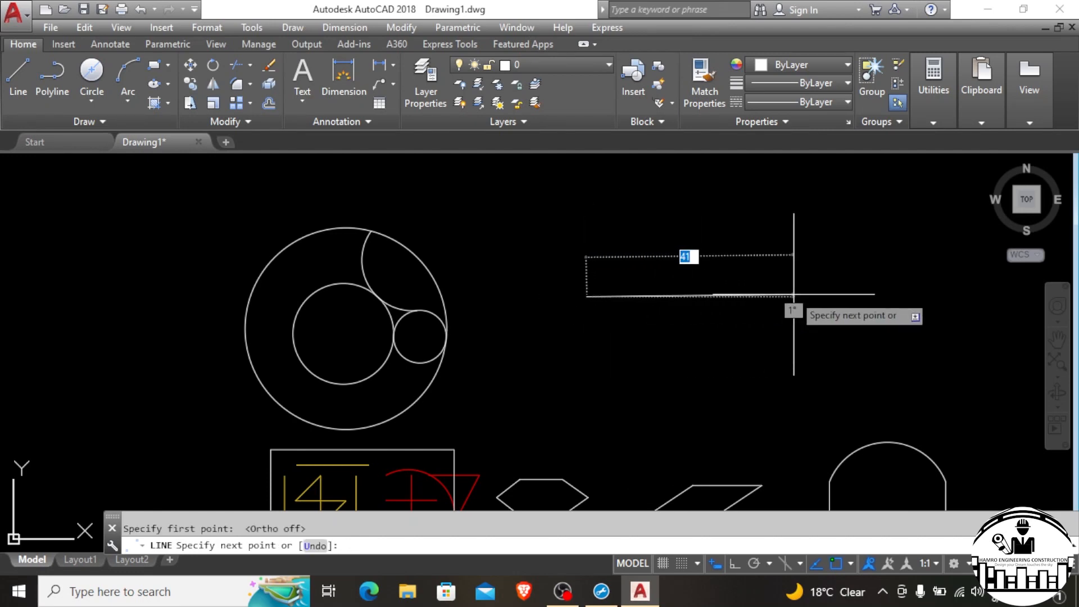
{"action": "key", "text": "F8"}
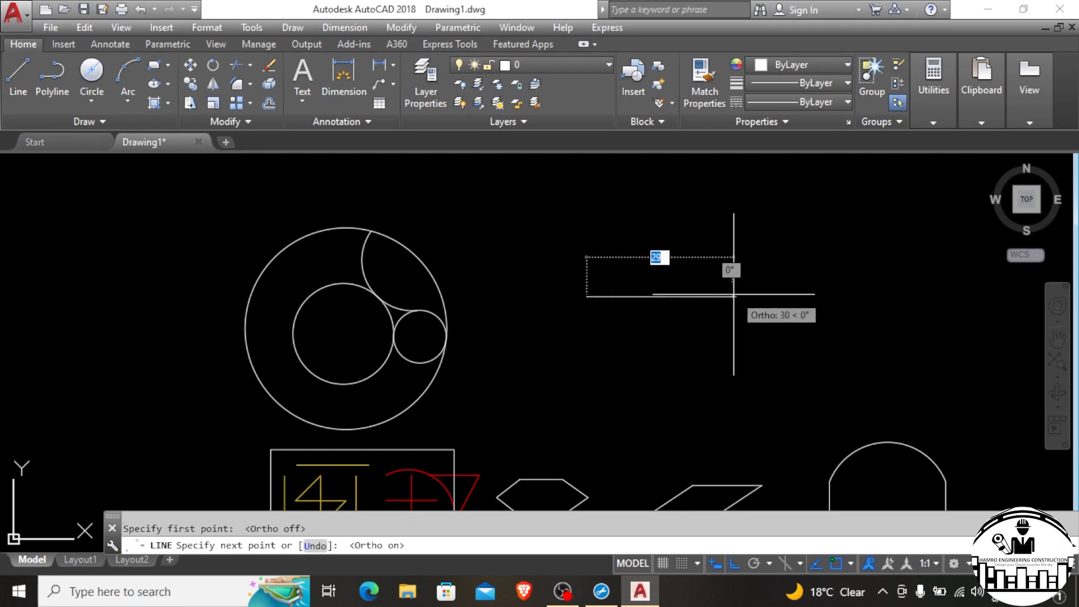
{"action": "type", "text": "2"}
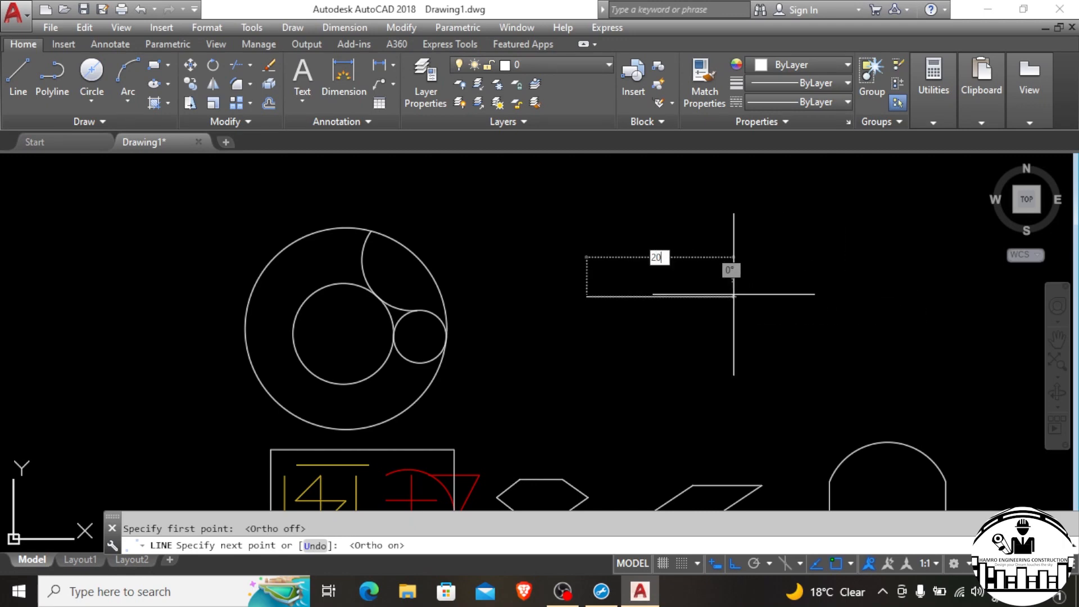
{"action": "type", "text": "0"}
{"action": "key", "text": "Return"}
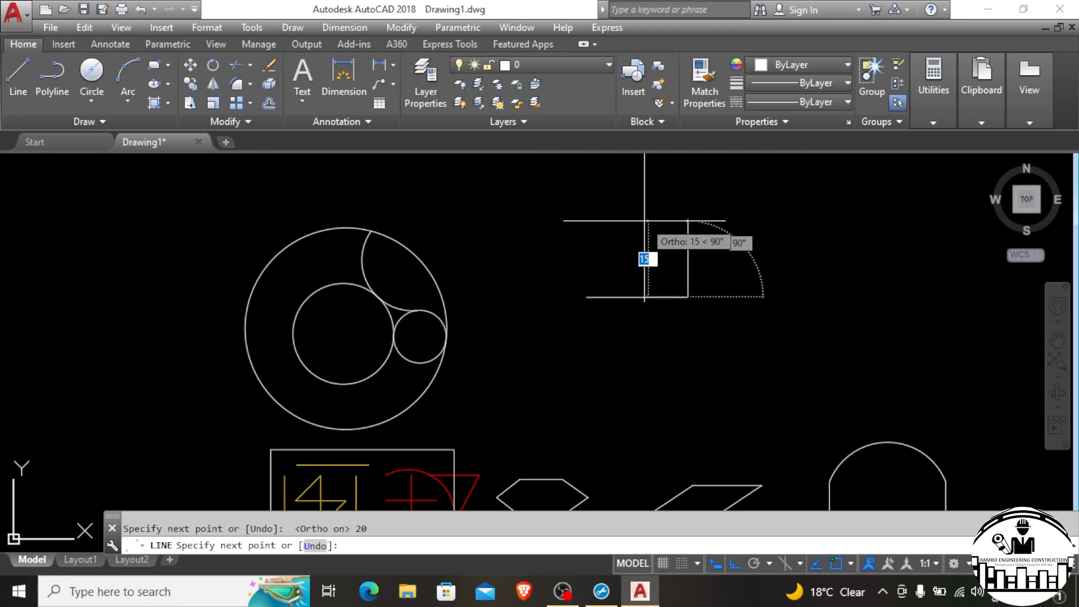
{"action": "key", "text": "F8"}
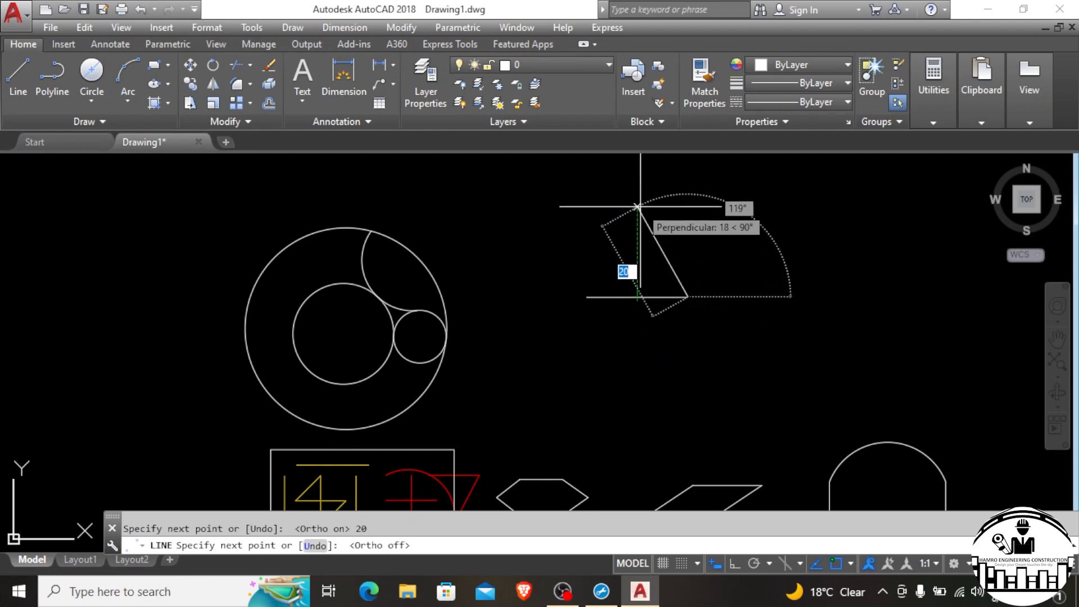
{"action": "left_click", "coordinate": [638, 206]}
{"action": "left_click", "coordinate": [638, 206]}
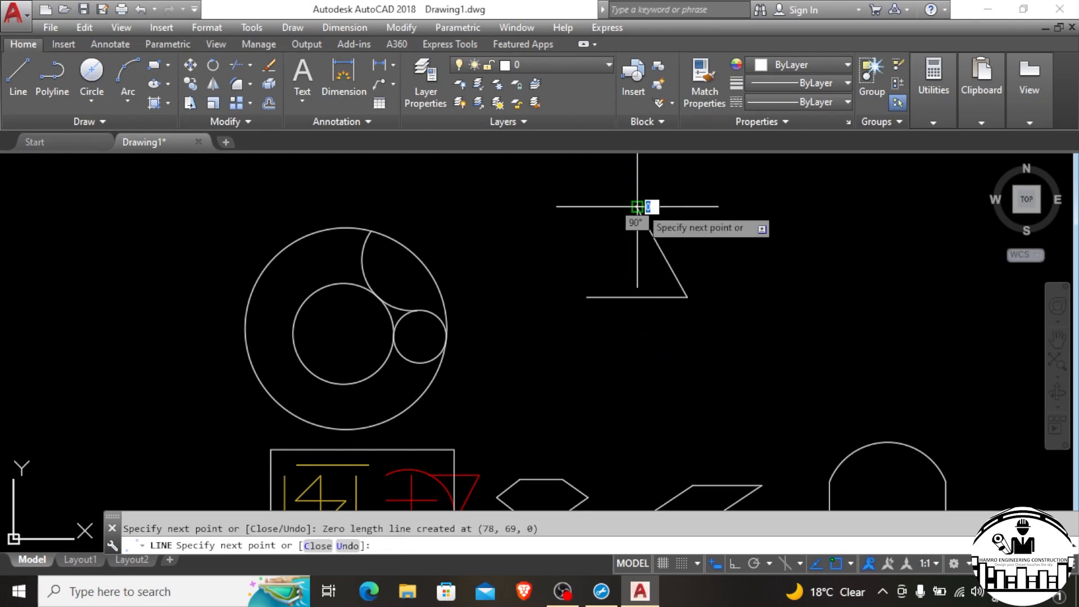
{"action": "left_click", "coordinate": [587, 297]}
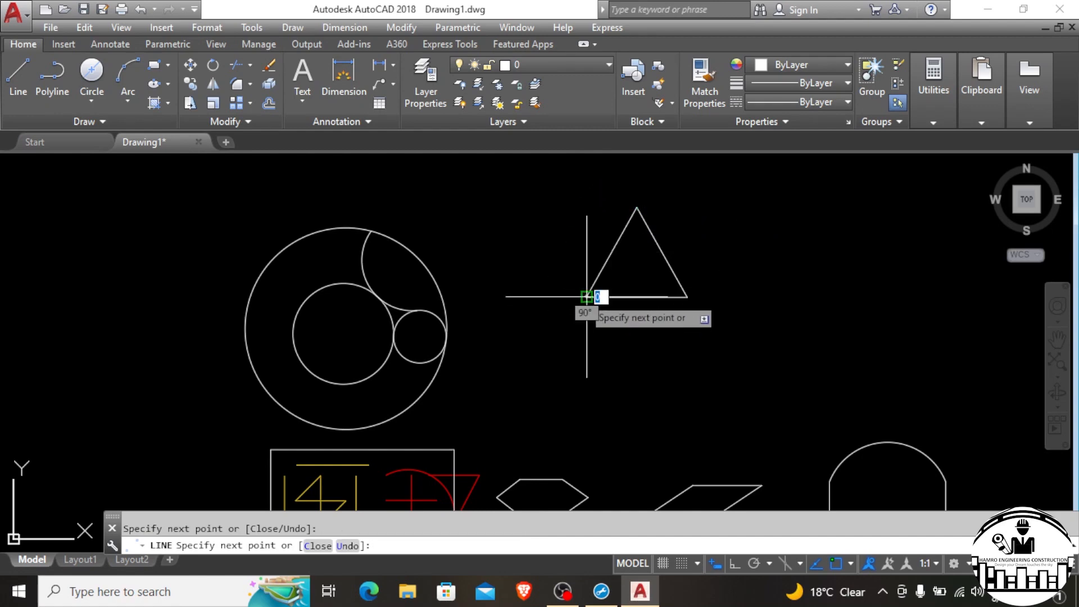
{"action": "key", "text": "Escape"}
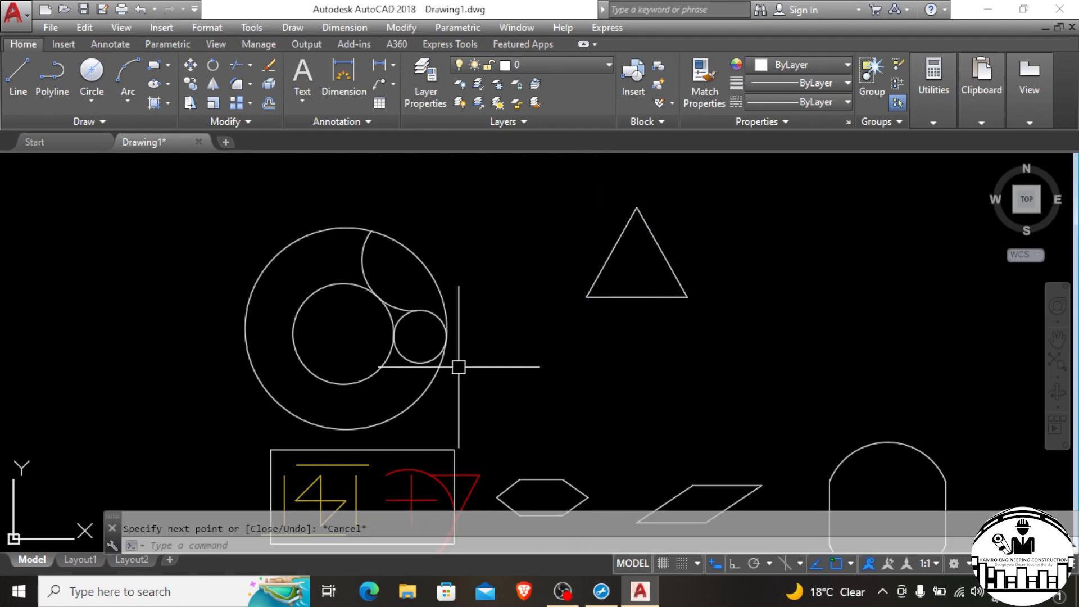
Draw a tangent-tangent-tangent circle inside the triangle, touching its left side, right side and base.
{"action": "left_click", "coordinate": [92, 100]}
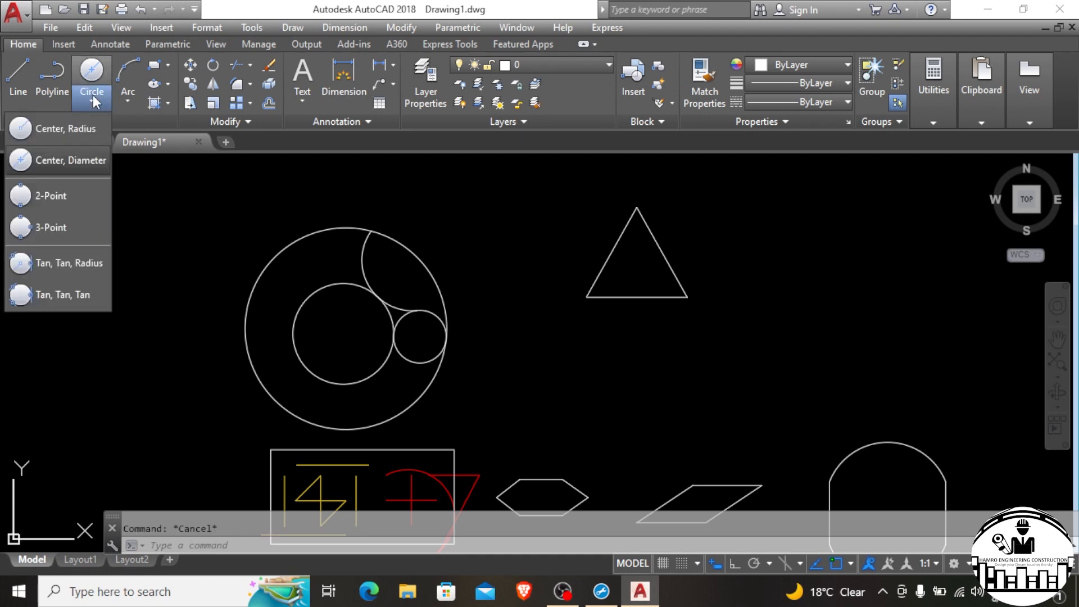
{"action": "left_click", "coordinate": [68, 293]}
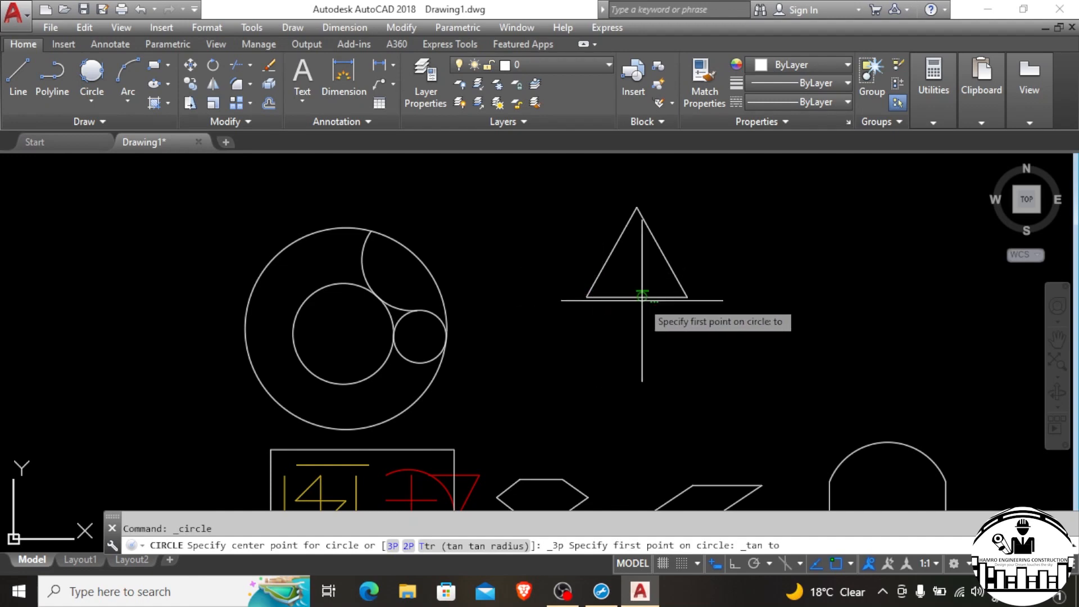
{"action": "left_click", "coordinate": [610, 253]}
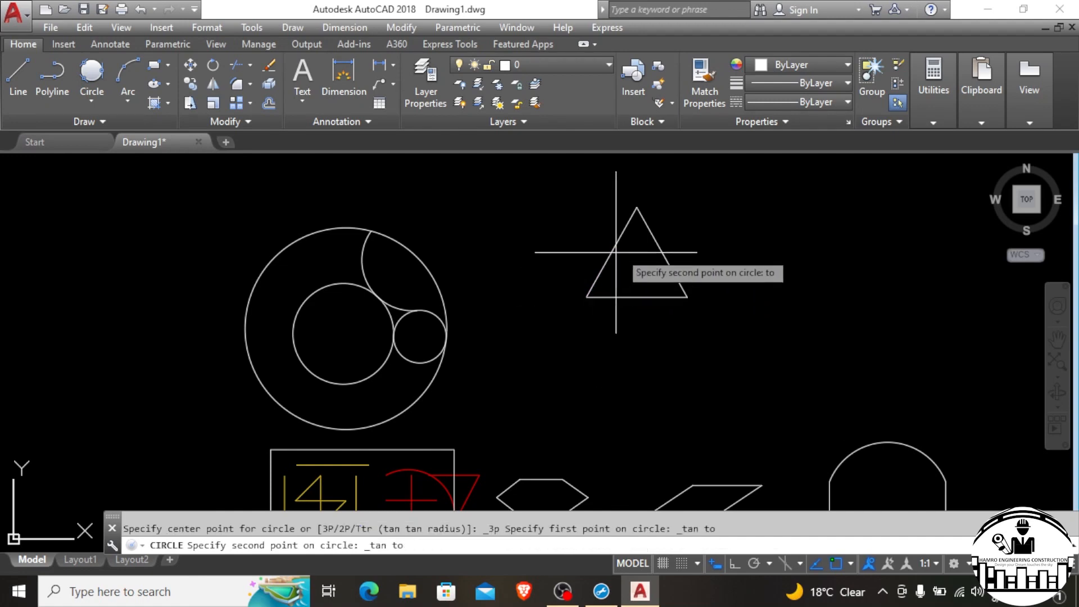
{"action": "left_click", "coordinate": [660, 252]}
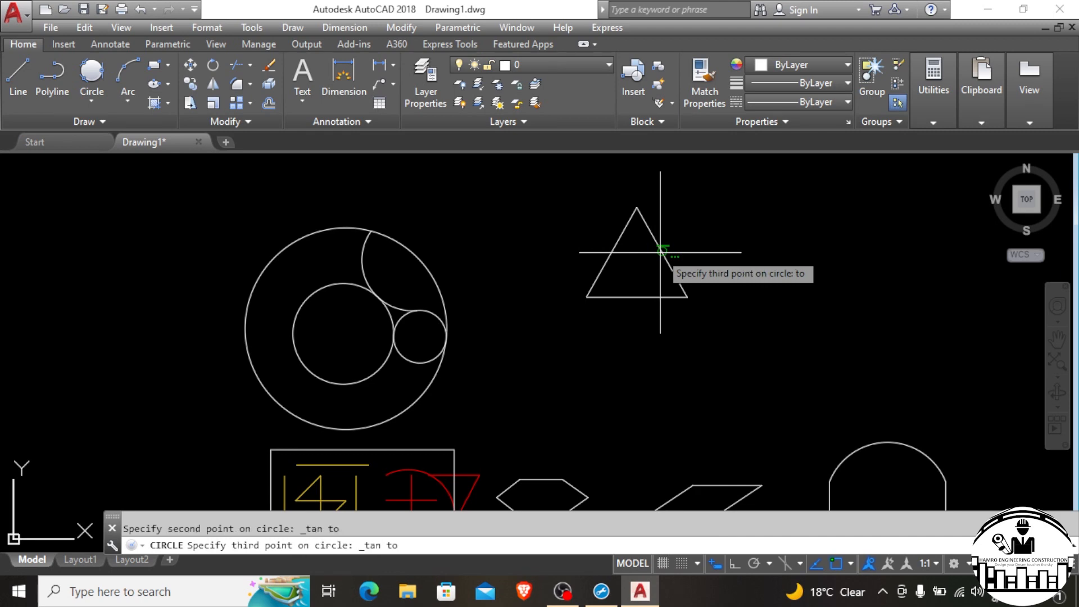
{"action": "left_click", "coordinate": [639, 295]}
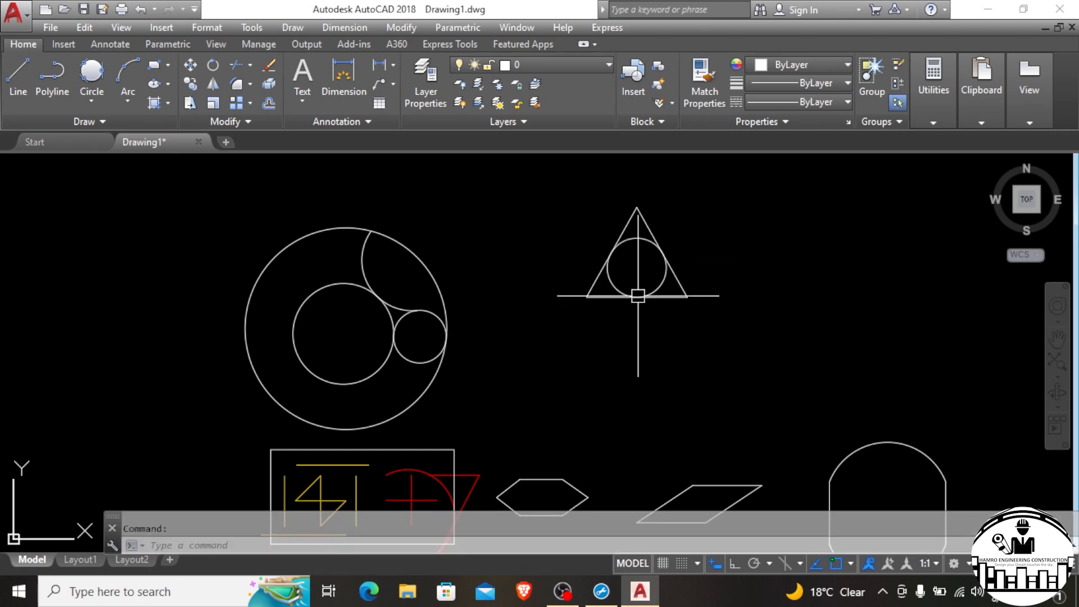
Examine where the inscribed circle touches the triangle's sides, and review all the finished shapes in the drawing.
{"action": "key", "text": "Return"}
{"action": "scroll", "coordinate": [663, 202], "scroll_direction": "up", "scroll_amount": 4}
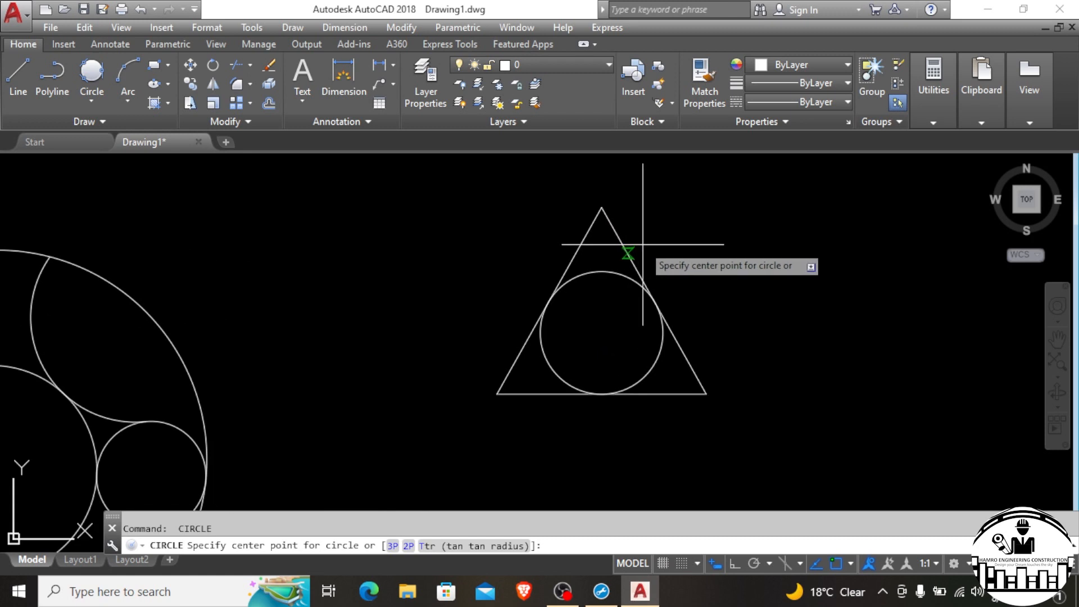
{"action": "scroll", "coordinate": [638, 240], "scroll_direction": "up", "scroll_amount": 2}
{"action": "scroll", "coordinate": [472, 287], "scroll_direction": "down", "scroll_amount": 3}
{"action": "scroll", "coordinate": [542, 282], "scroll_direction": "up", "scroll_amount": 1}
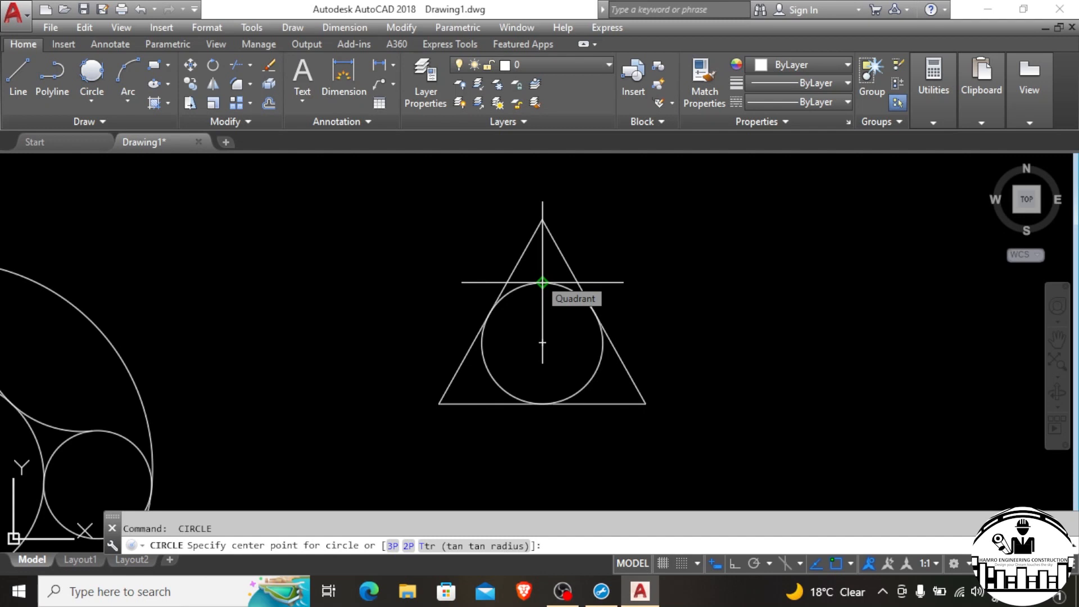
{"action": "scroll", "coordinate": [542, 292], "scroll_direction": "down", "scroll_amount": 3}
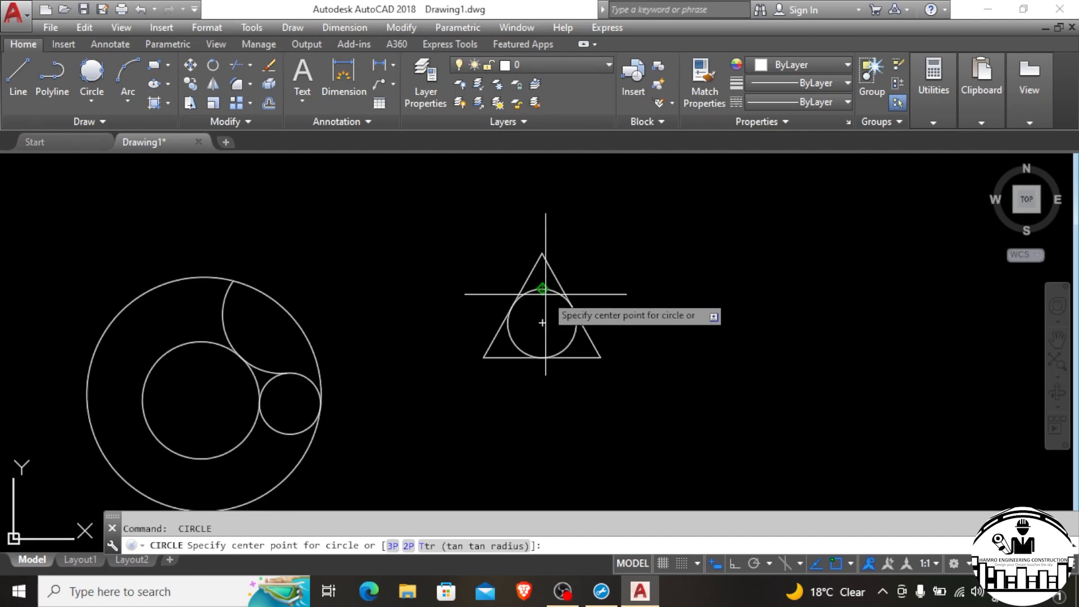
{"action": "scroll", "coordinate": [550, 289], "scroll_direction": "down", "scroll_amount": 1}
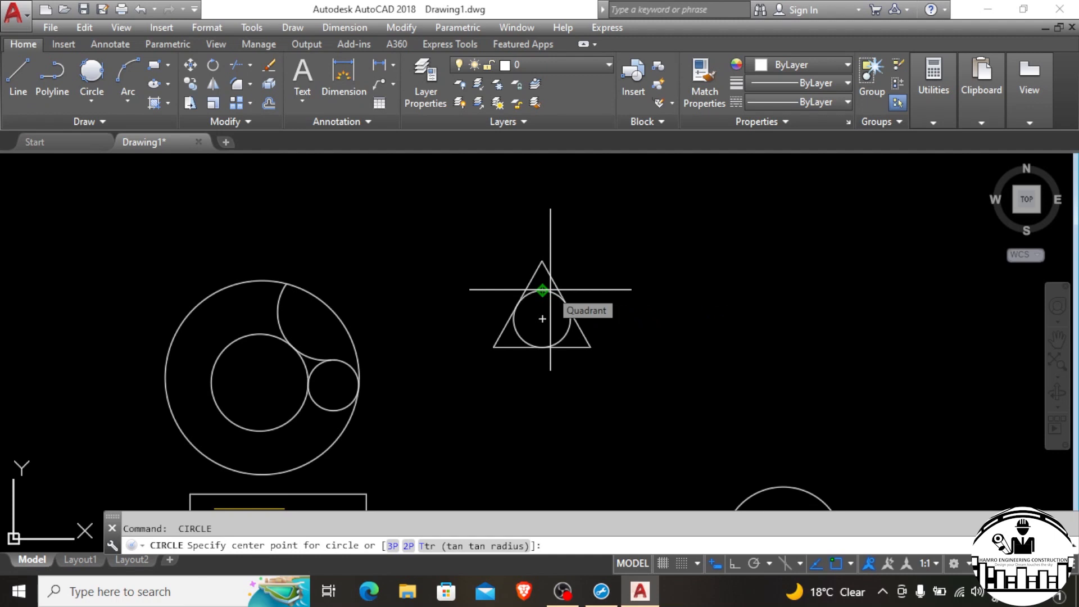
{"action": "scroll", "coordinate": [519, 290], "scroll_direction": "down", "scroll_amount": 5}
{"action": "scroll", "coordinate": [414, 272], "scroll_direction": "down", "scroll_amount": 1}
{"action": "scroll", "coordinate": [469, 325], "scroll_direction": "up", "scroll_amount": 2}
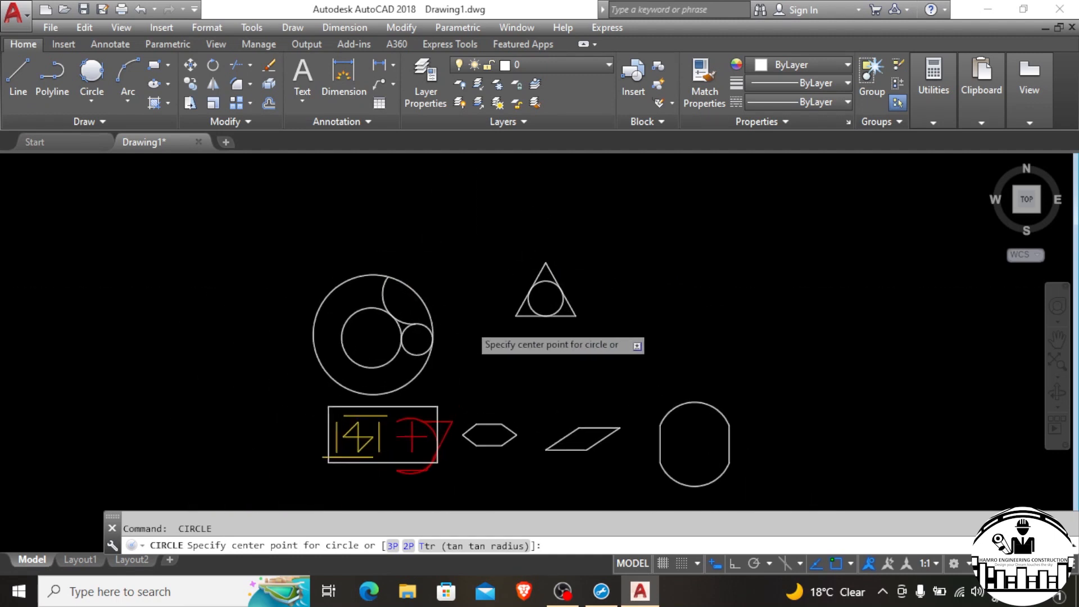
{"action": "middle_click_drag", "start_coordinate": [470, 278], "coordinate": [404, 231]}
{"action": "key", "text": "Escape"}
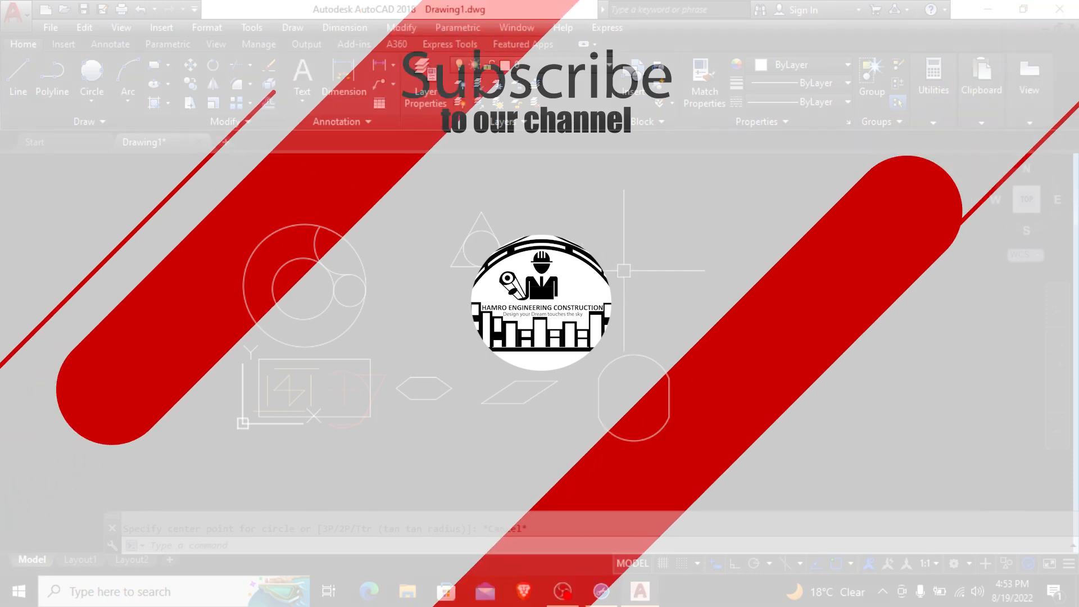
Quit the program without saving the changes to Drawing1.dwg.
{"action": "key", "text": "Escape"}
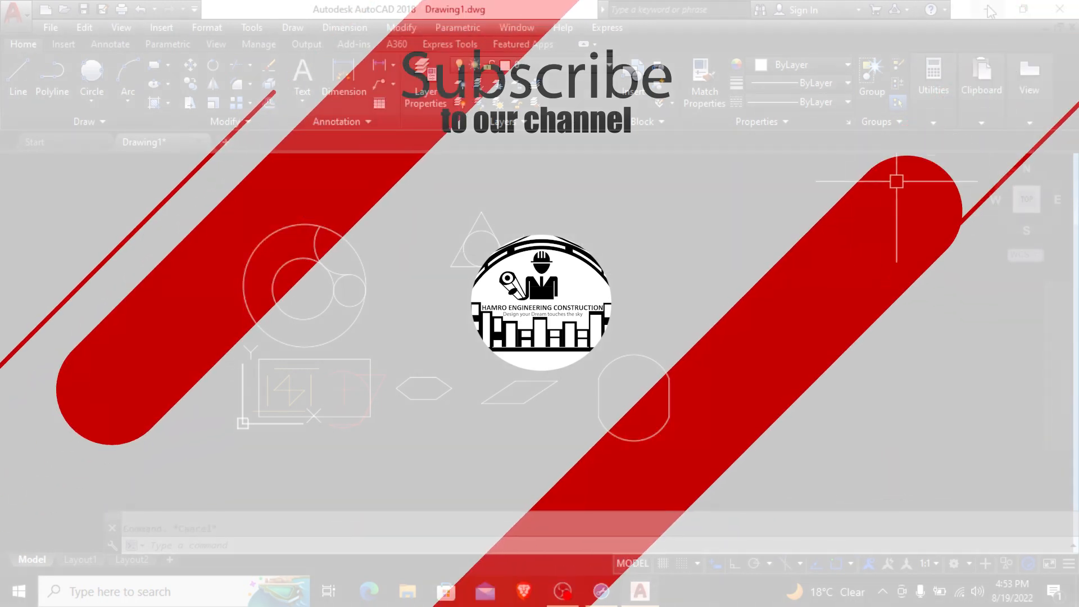
{"action": "left_click", "coordinate": [1056, 11]}
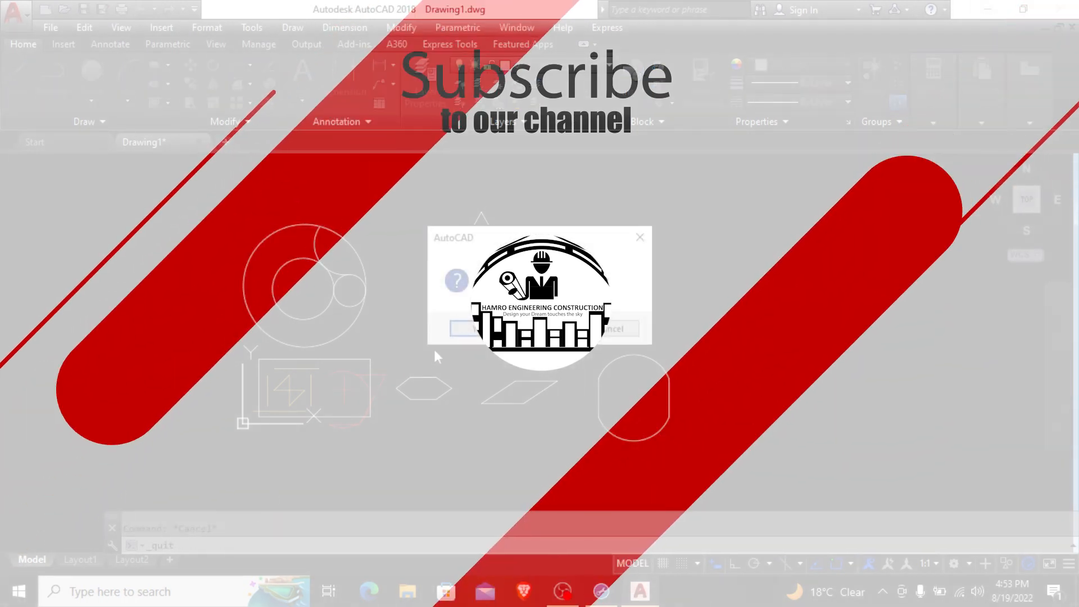
{"action": "left_click", "coordinate": [544, 329]}
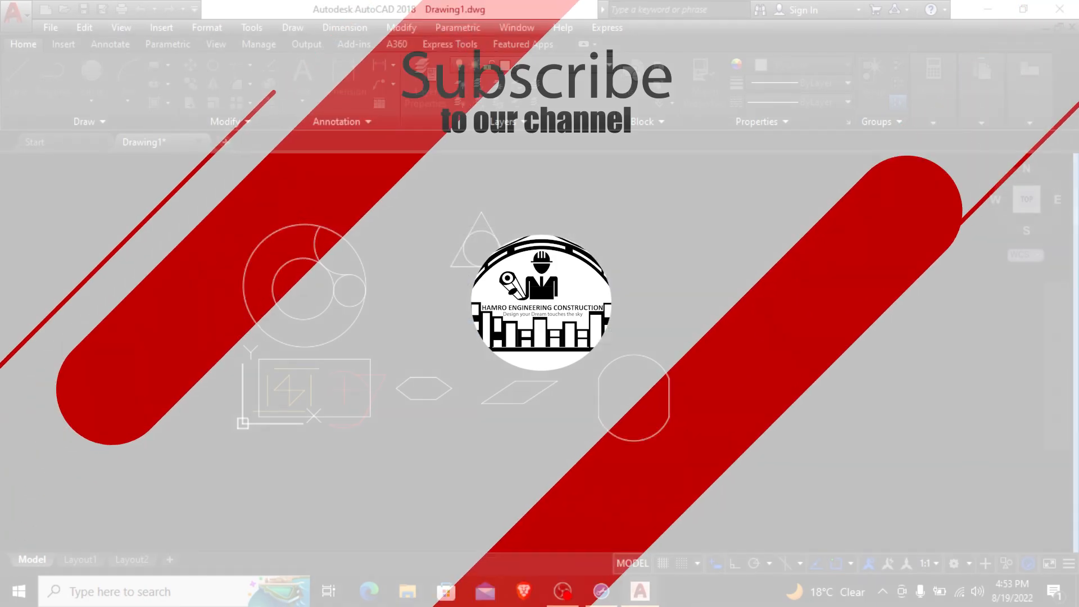